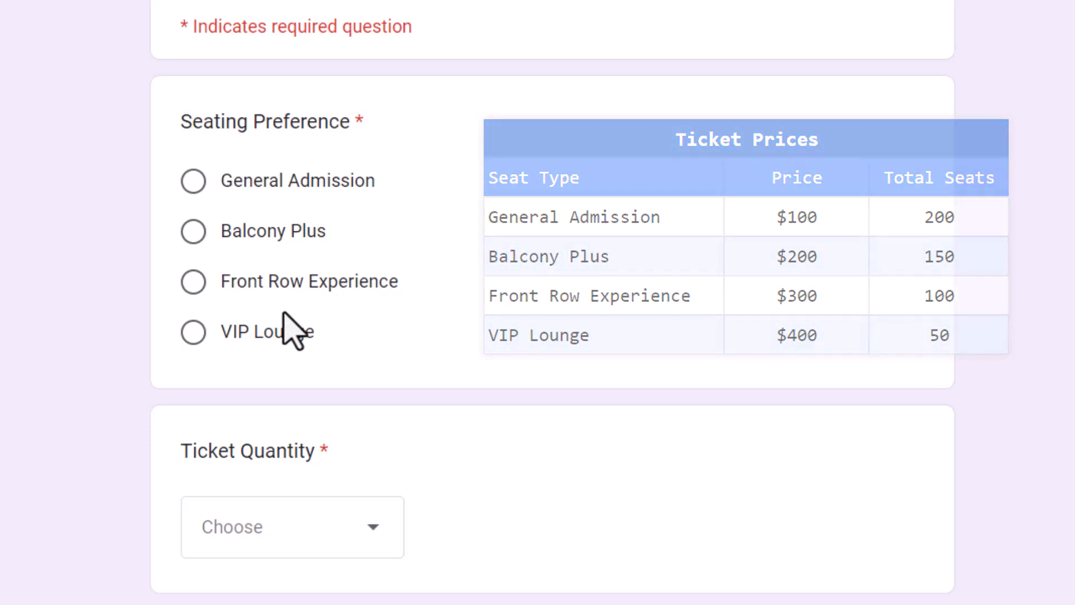
- Choose VIP Lounge seating and set the ticket quantity to 3
click(257, 332)
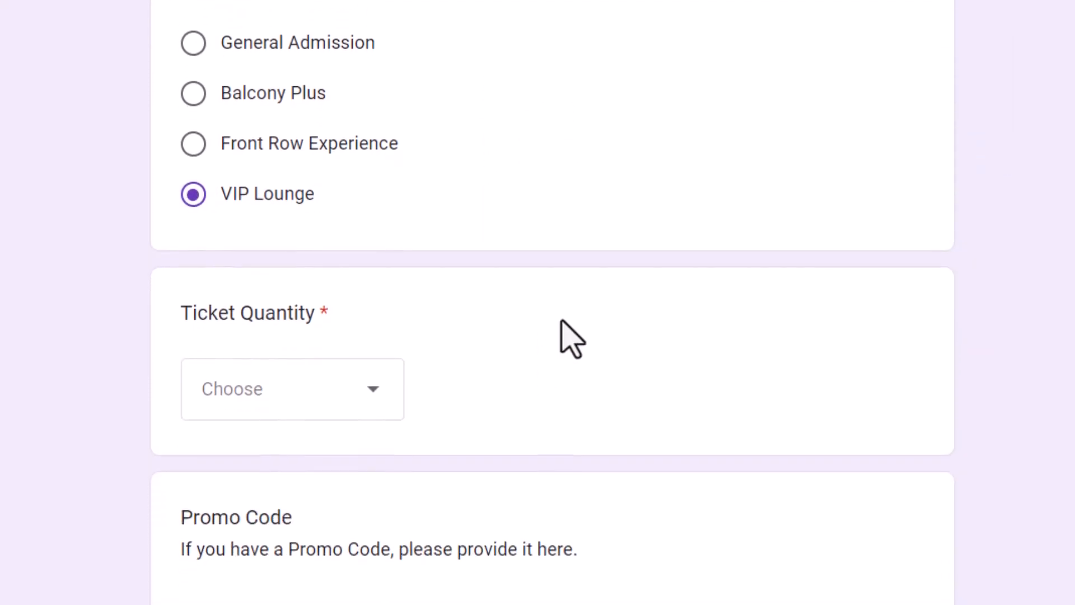
click(335, 525)
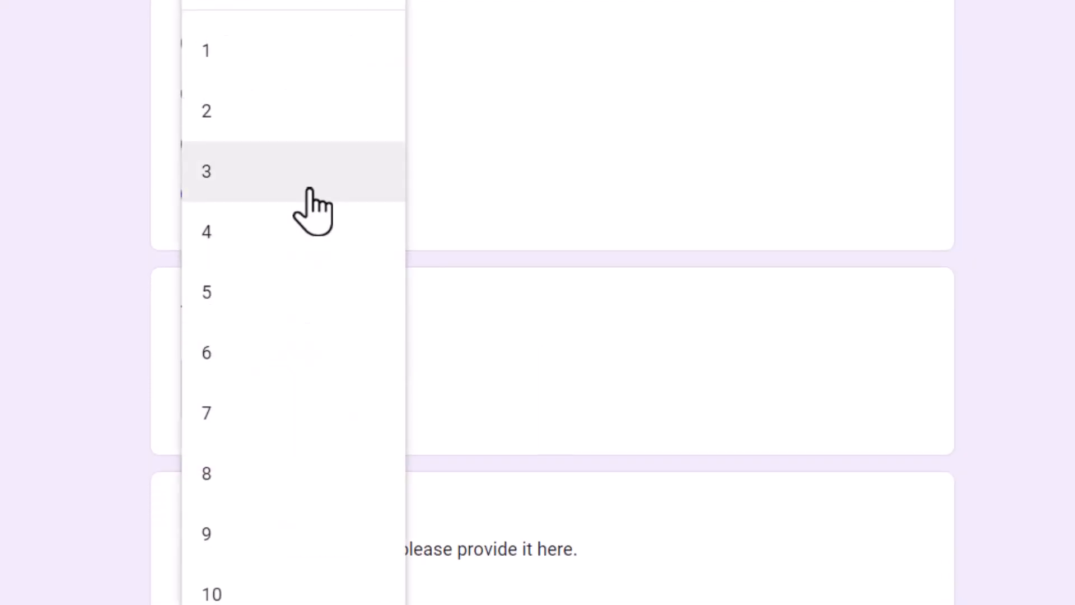
click(311, 190)
scroll(552, 336, down, 3)
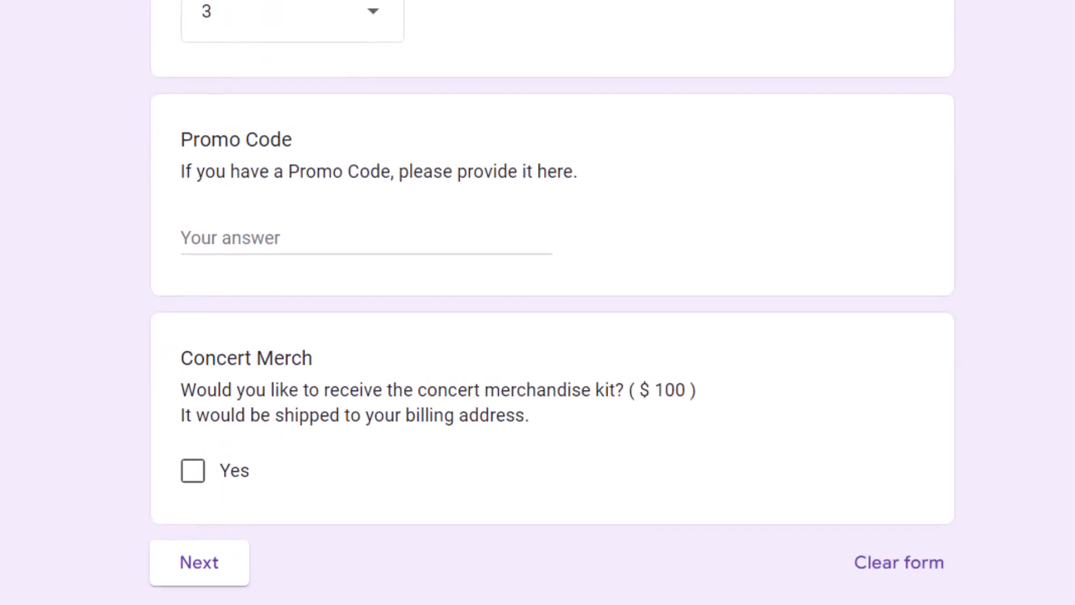
- Enter promo code GROOVE20, opt in to the merch kit, and continue to billing
click(269, 238)
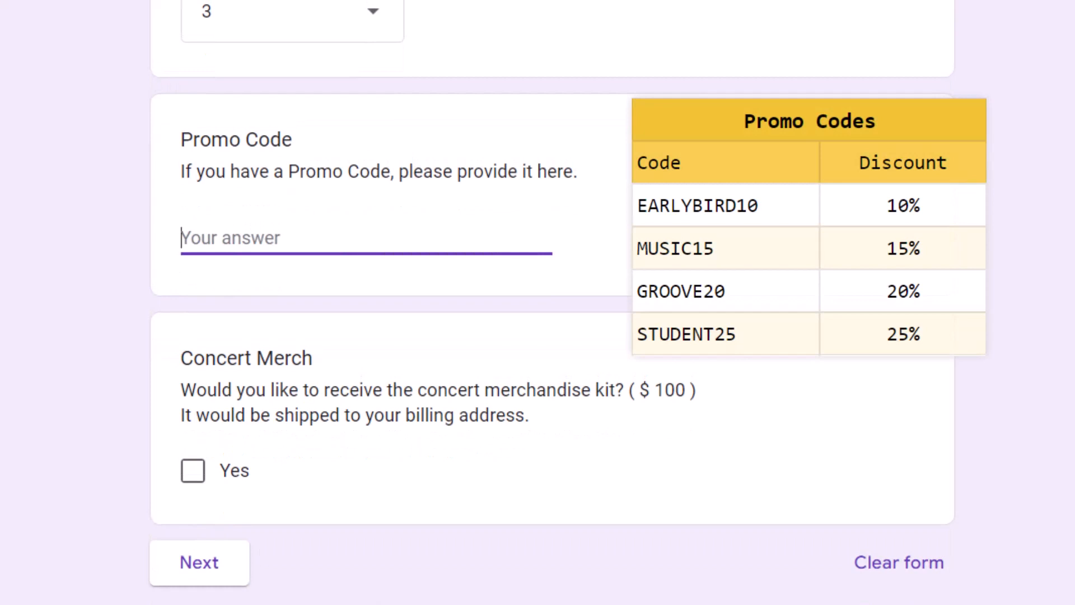
text(GROOV)
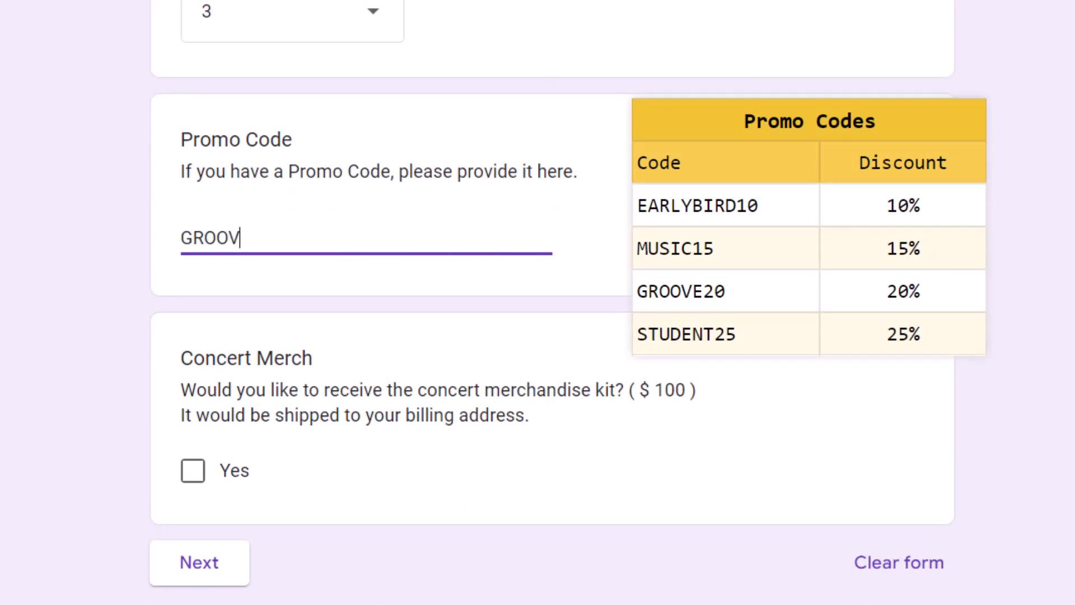
text(E20)
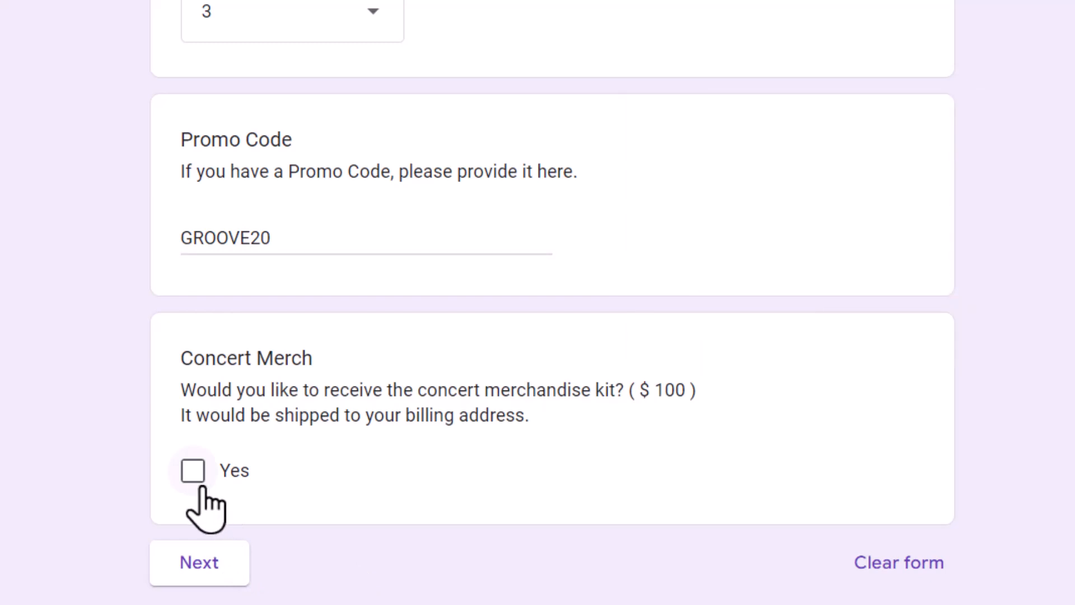
click(194, 473)
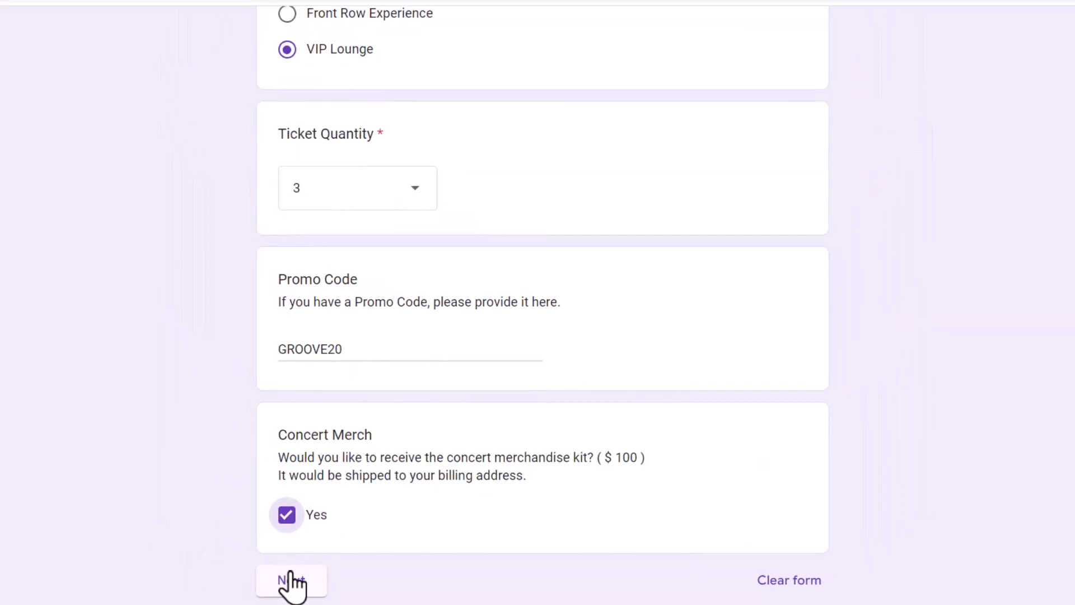
click(289, 581)
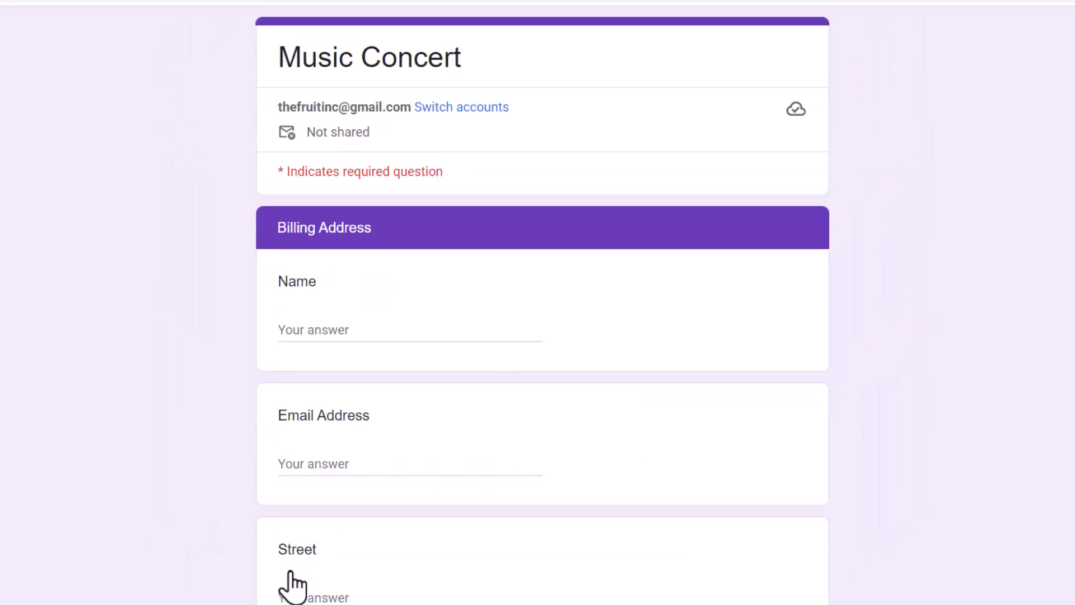
- Fill in the buyer's billing name, e-mail, street, city, state and ZIP code
scroll(311, 489, down, 4)
click(314, 92)
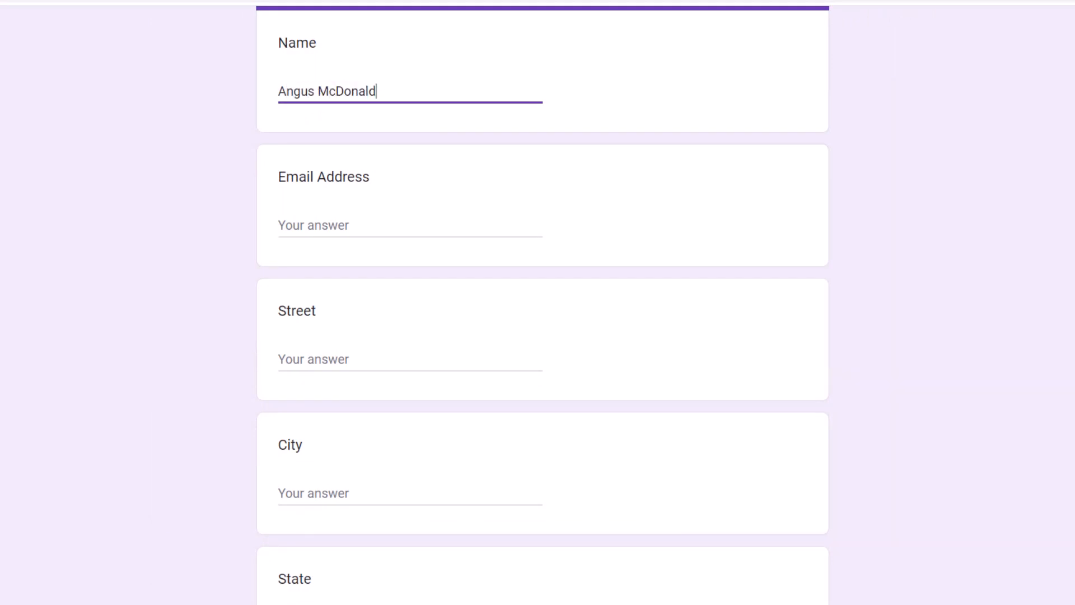
key(Tab)
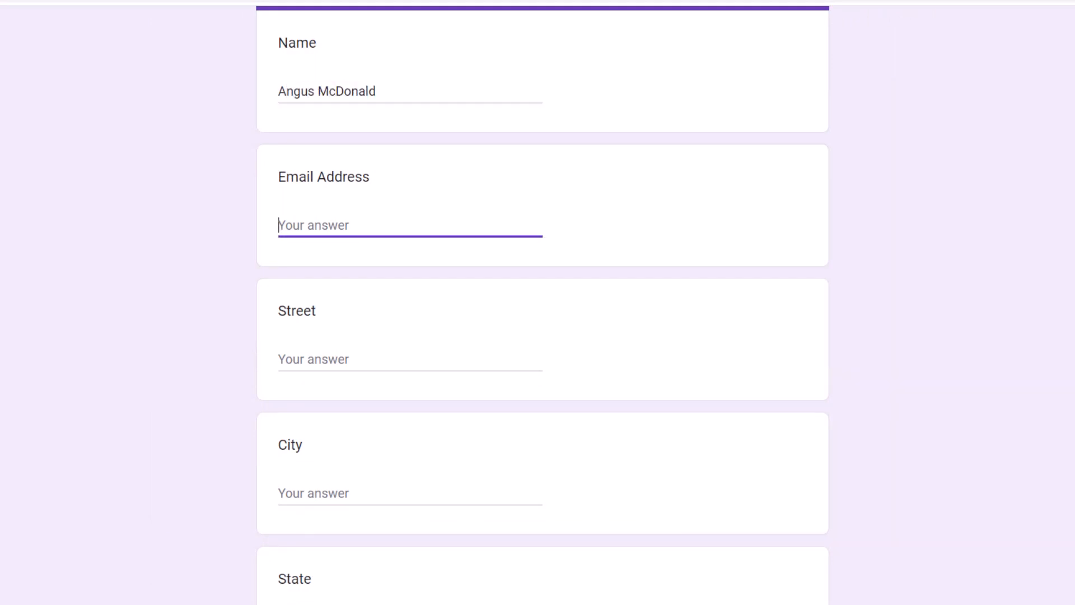
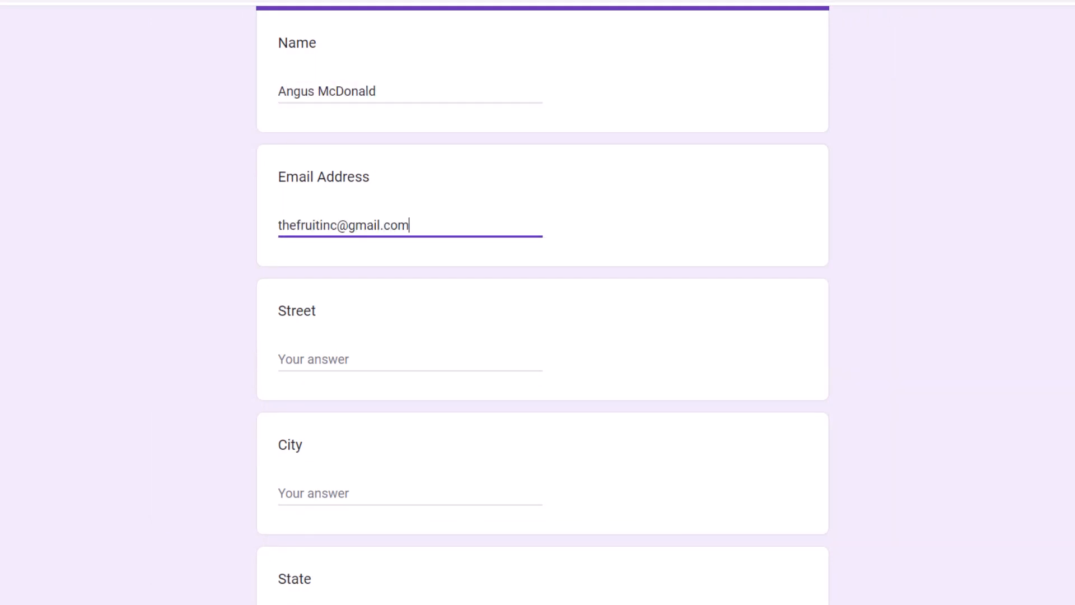
key(Tab)
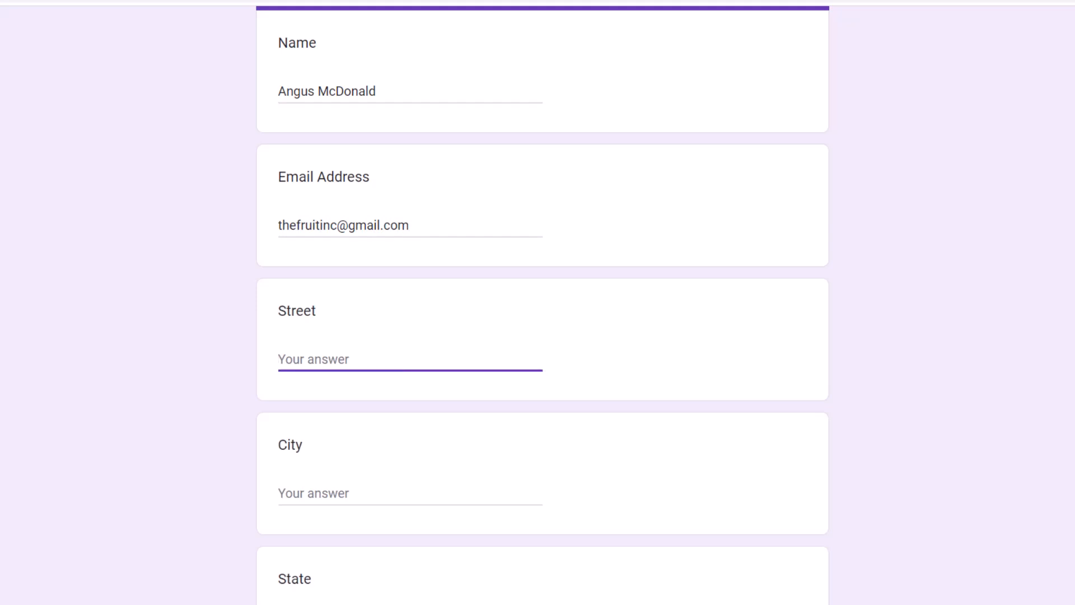
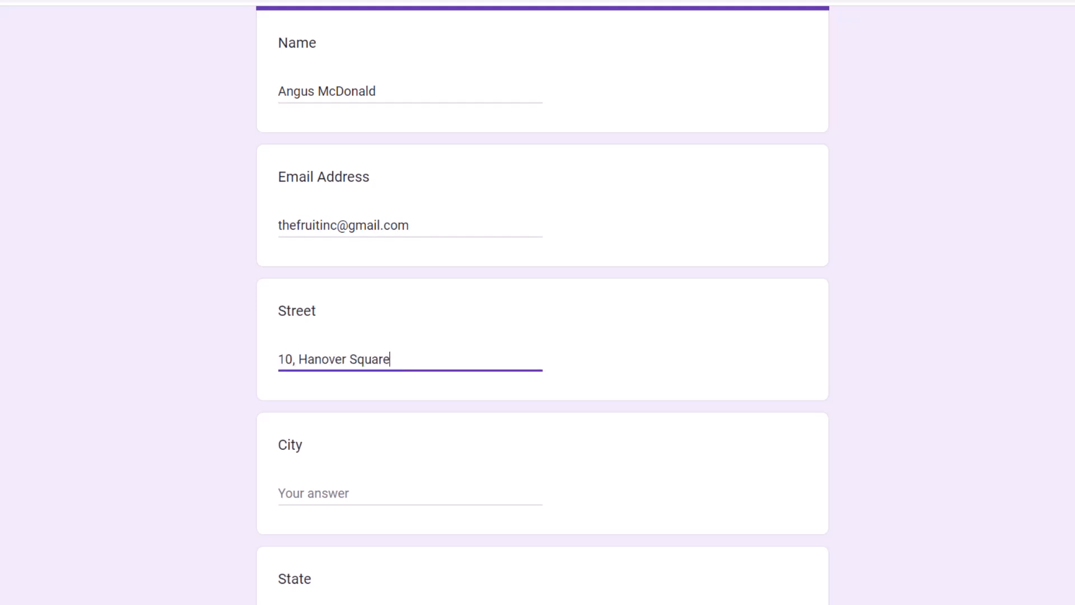
key(Tab)
text(New York)
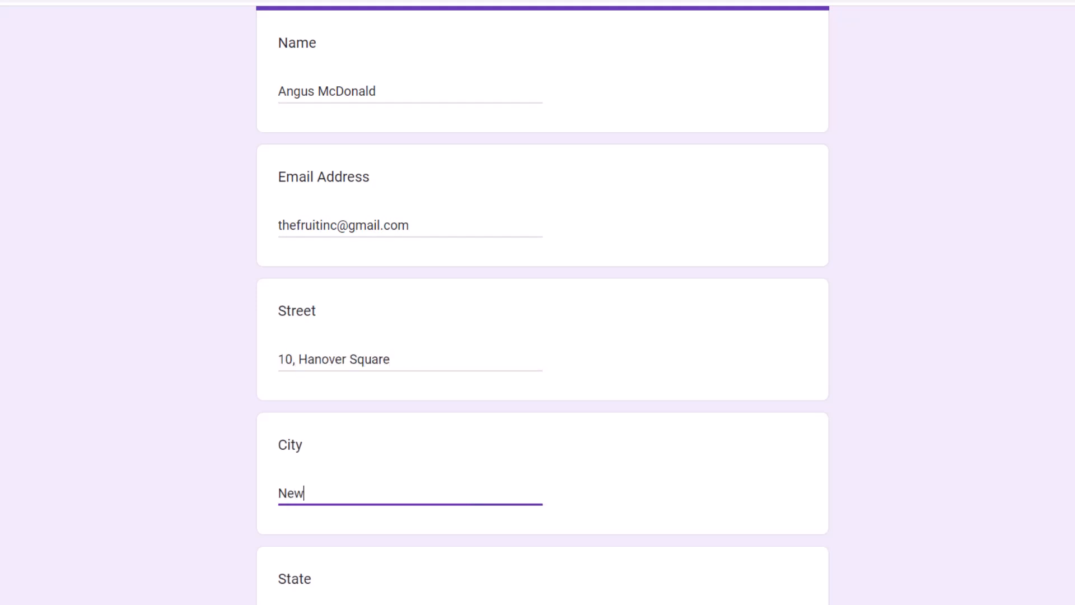
key(Tab)
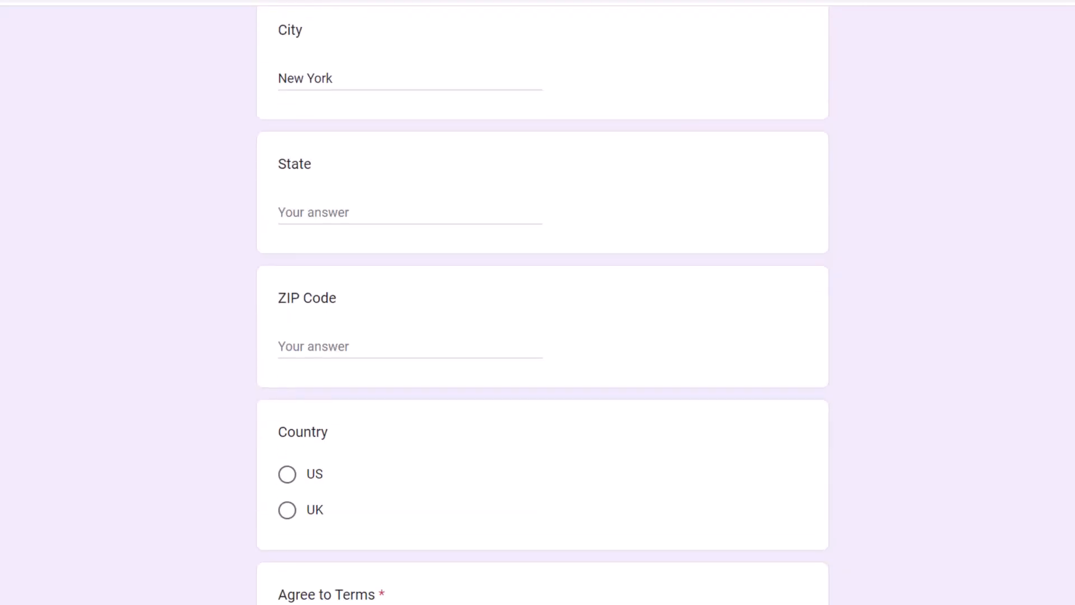
text(NY)
key(Tab)
text(10005)
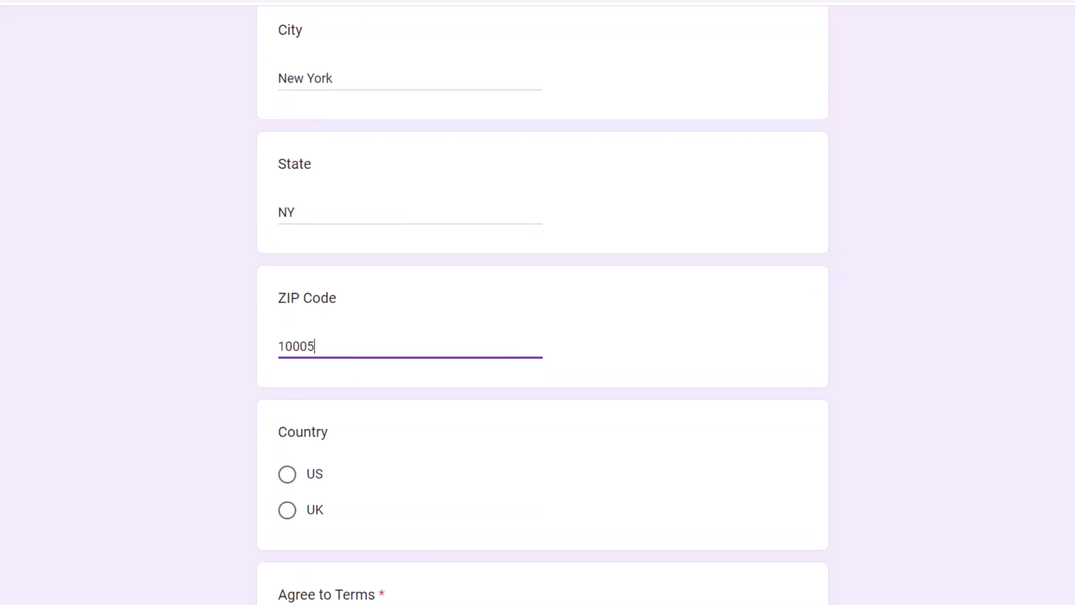
- Select US as the country, agree to the terms, and submit the registration
click(287, 475)
scroll(542, 302, down, 3)
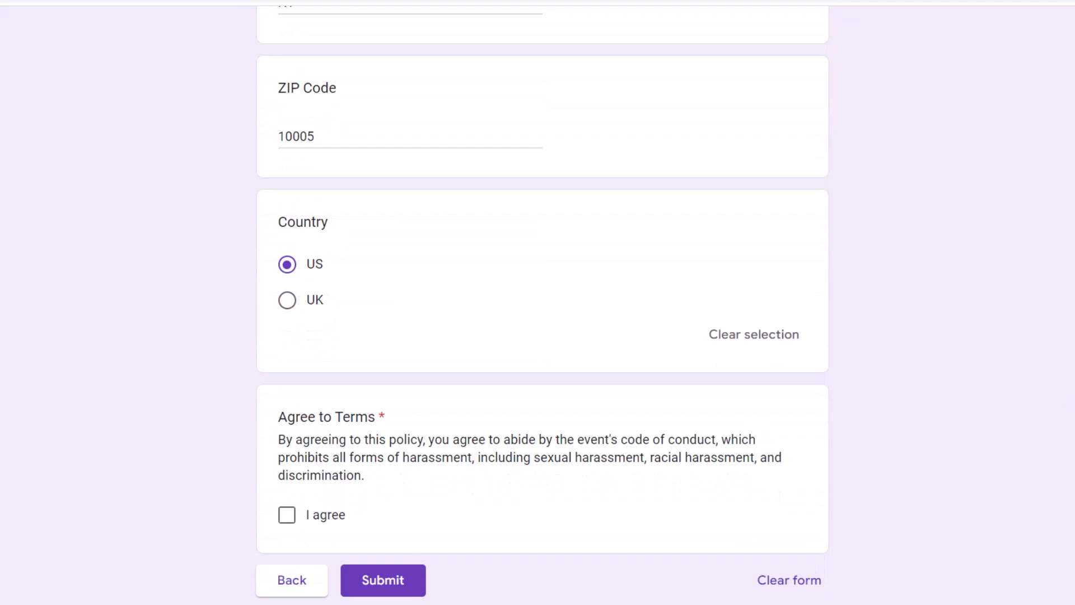
click(286, 515)
click(379, 579)
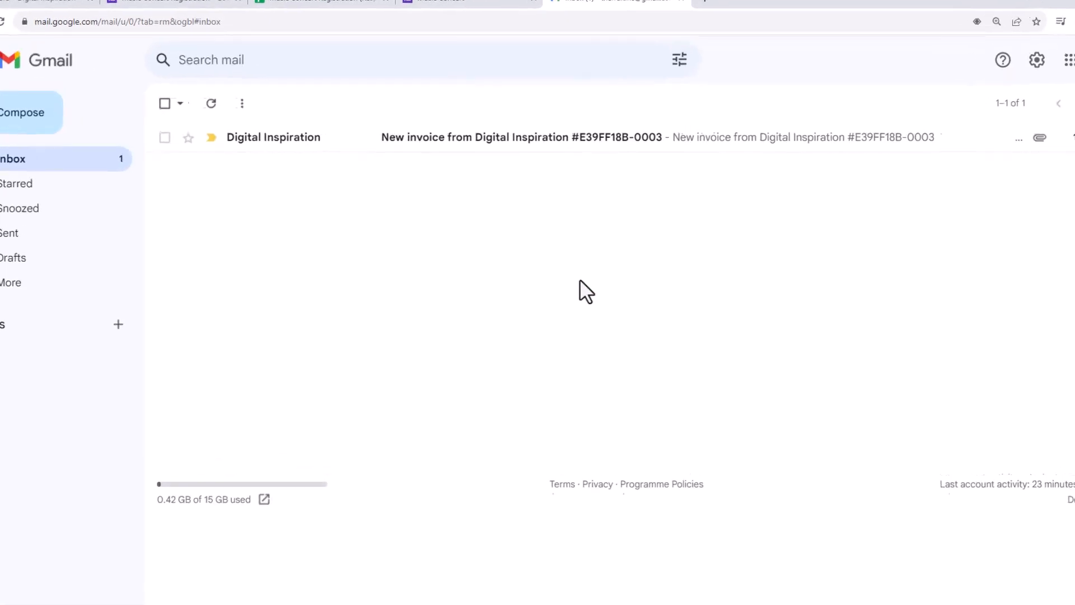
- Open the invoice e-mail and review the $1,219.00 Stripe invoice's line items and totals
click(572, 138)
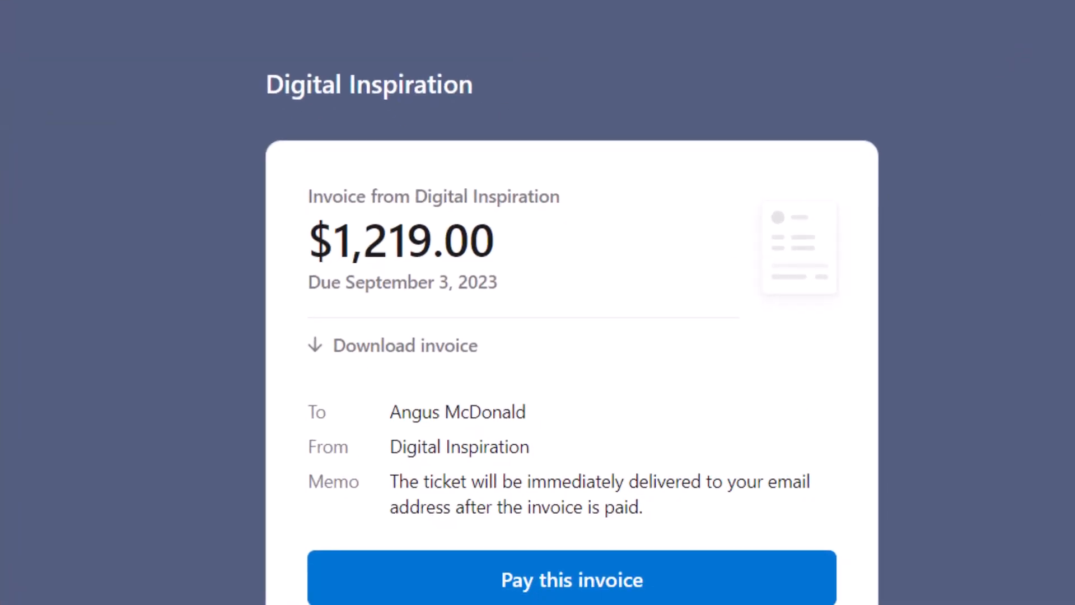
scroll(571, 303, down, 4)
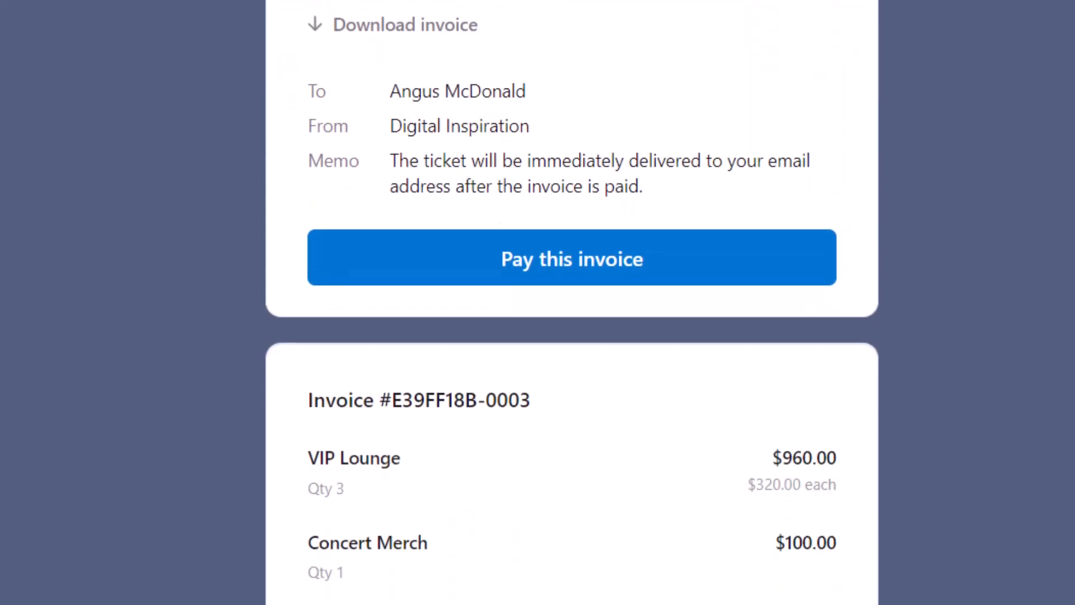
scroll(572, 303, down, 5)
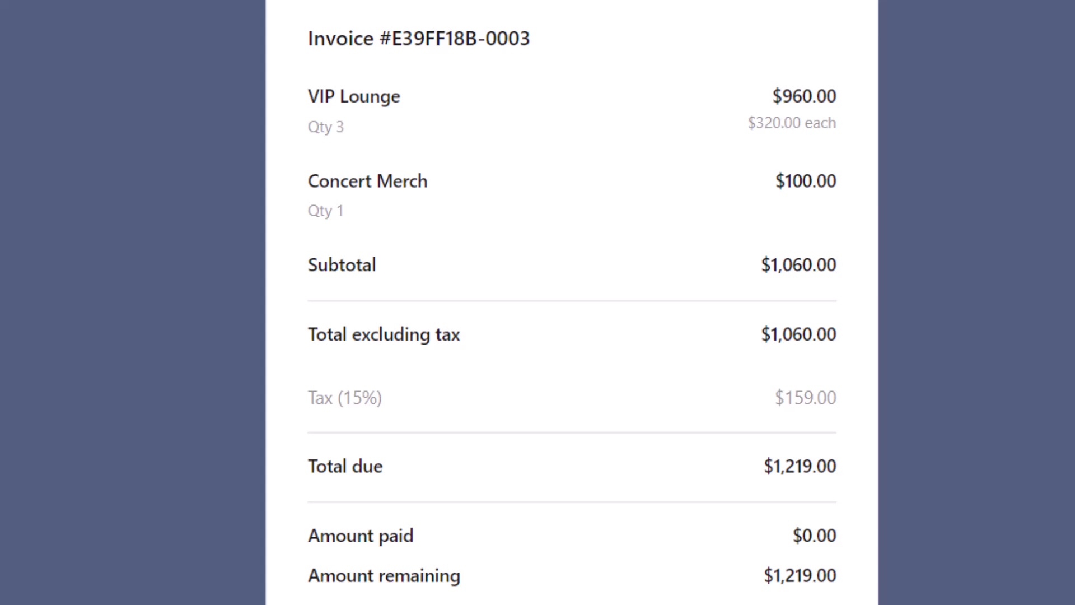
scroll(572, 302, up, 7)
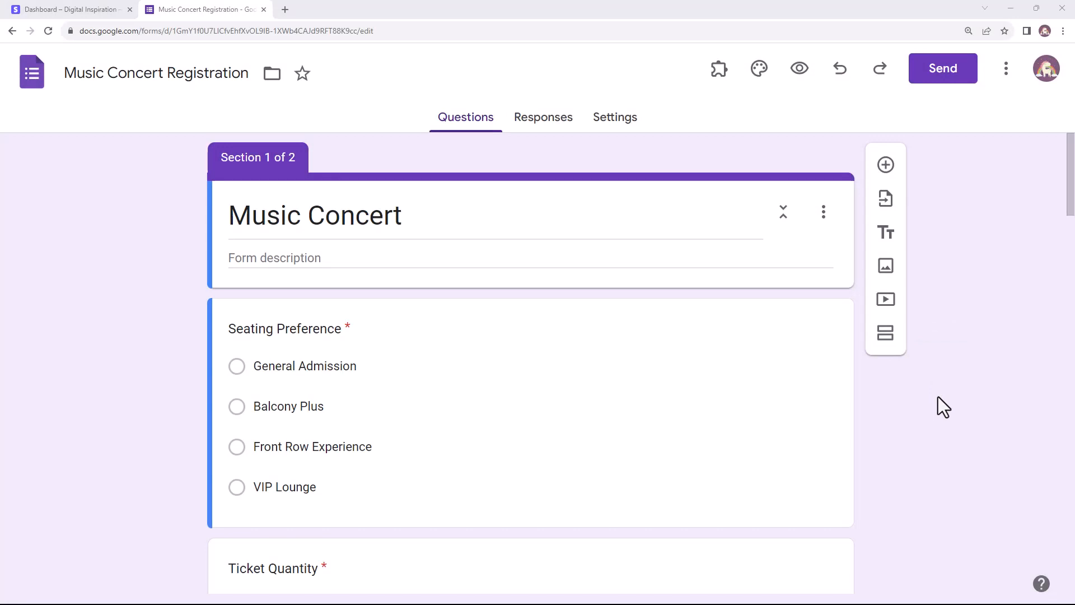
- Open the form's responses and view them in the linked Sheets spreadsheet
click(547, 119)
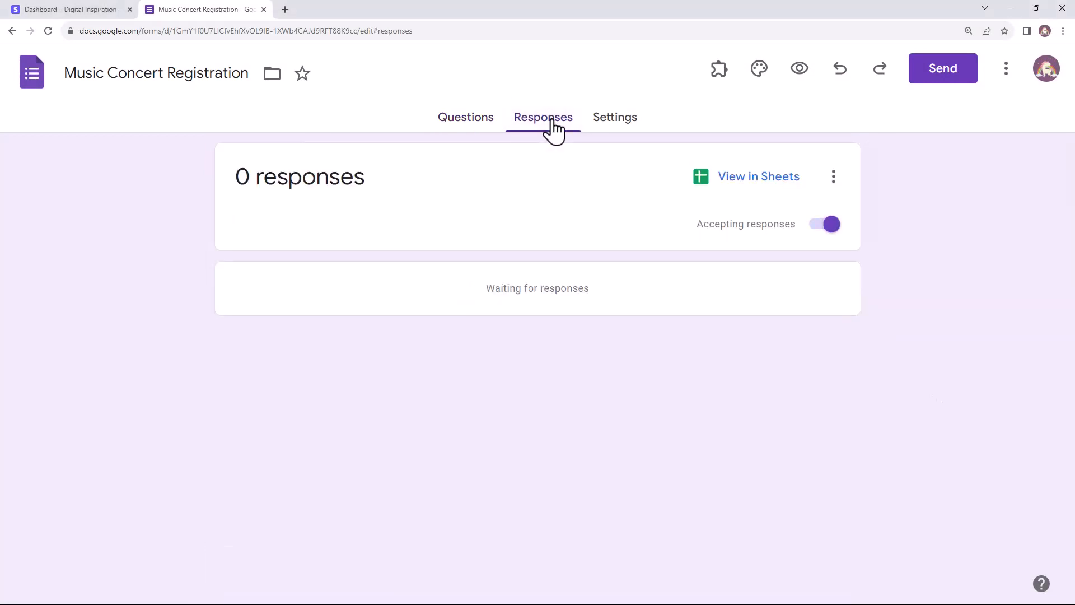
click(716, 179)
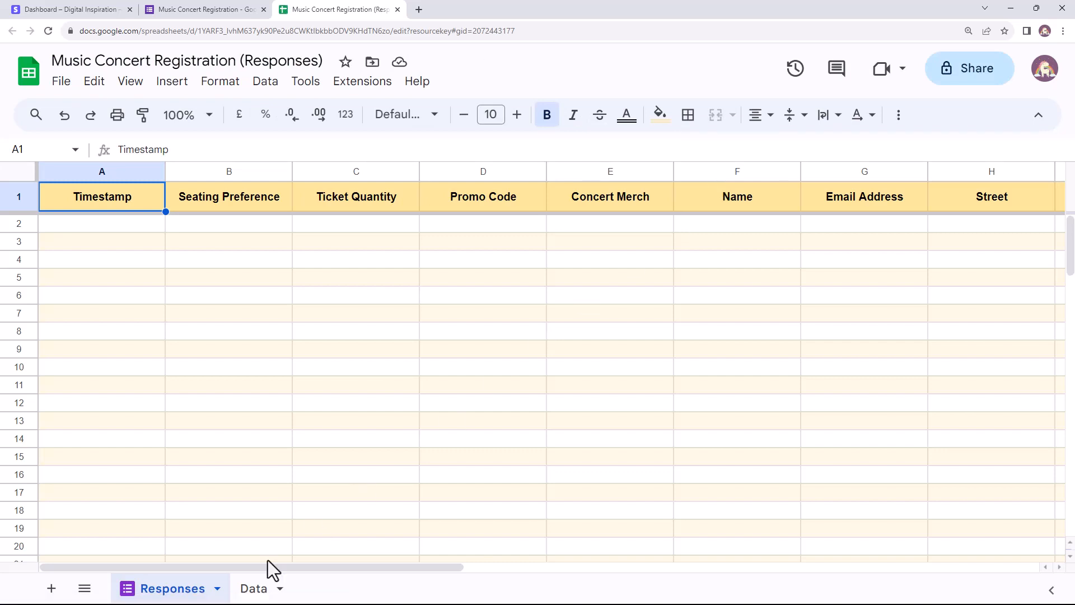
click(259, 589)
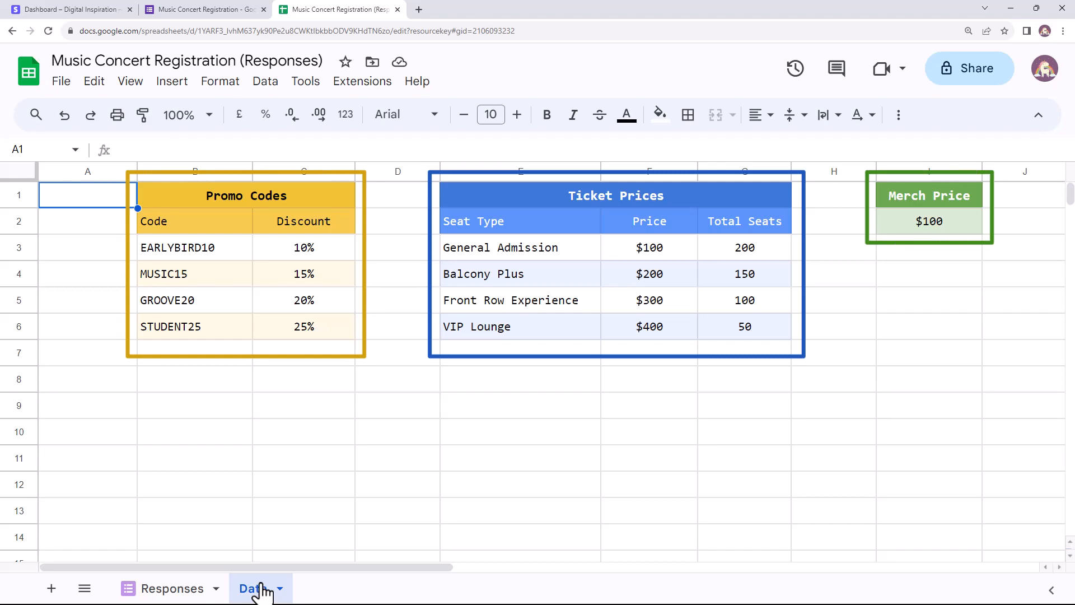
click(191, 594)
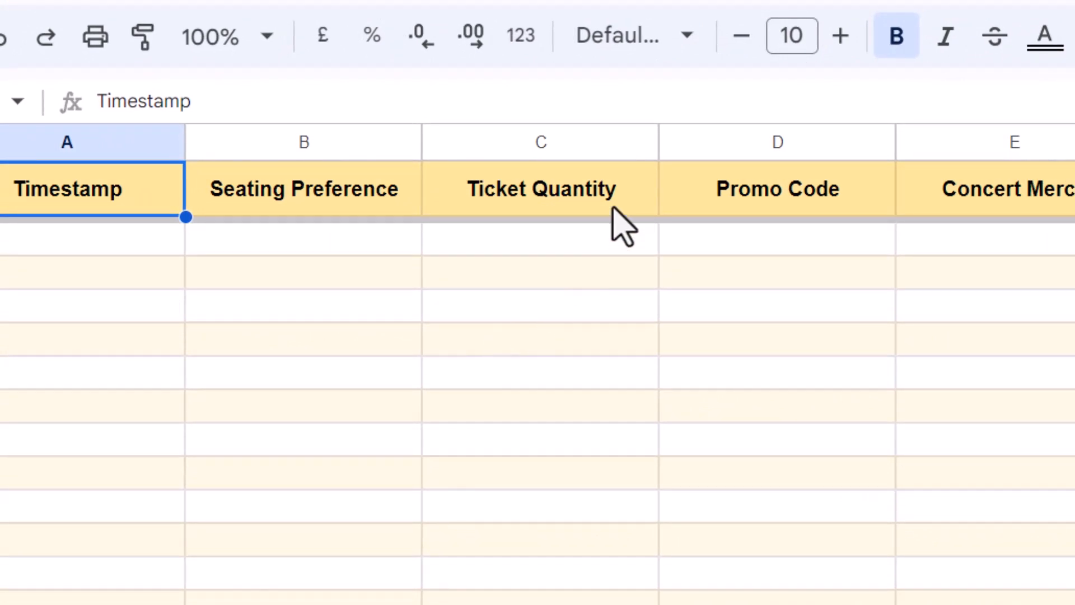
- Insert a column before Ticket Quantity and give it the header 'Ticket Prices'
click(608, 143)
right_click(608, 143)
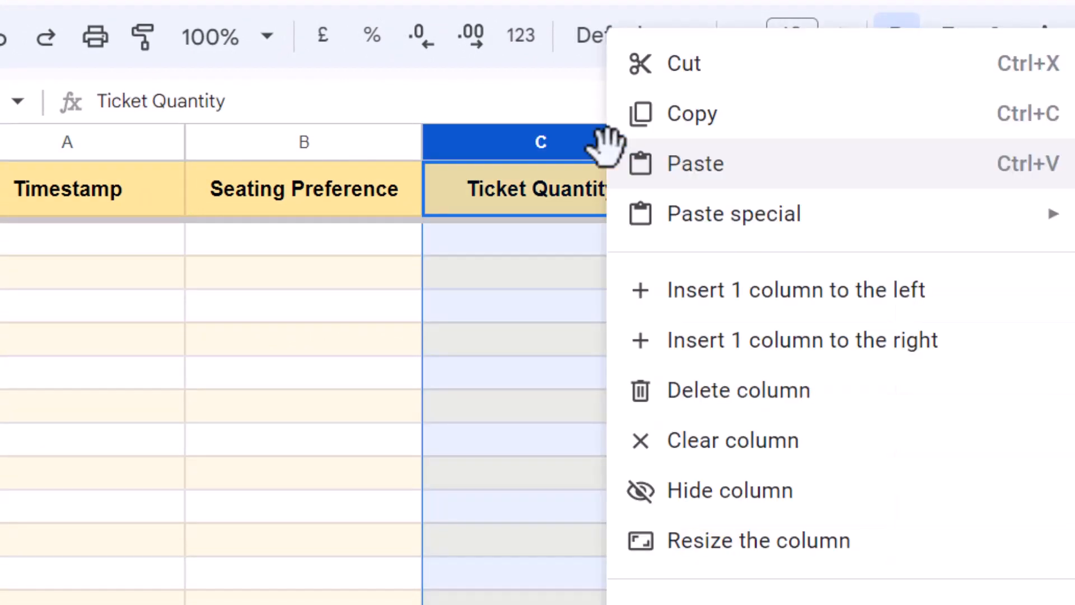
click(674, 290)
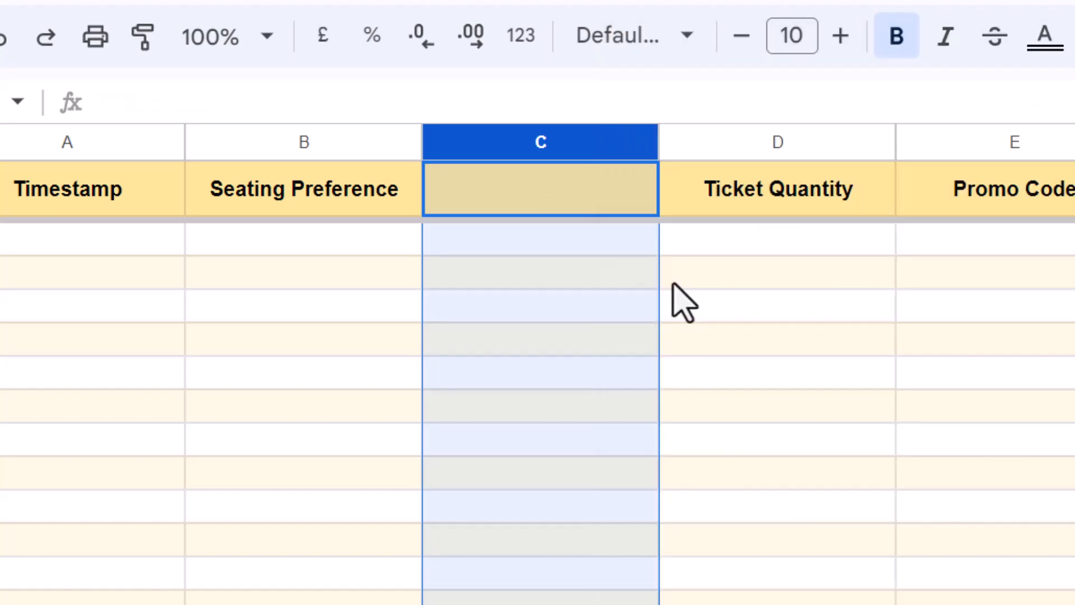
click(572, 205)
text(T)
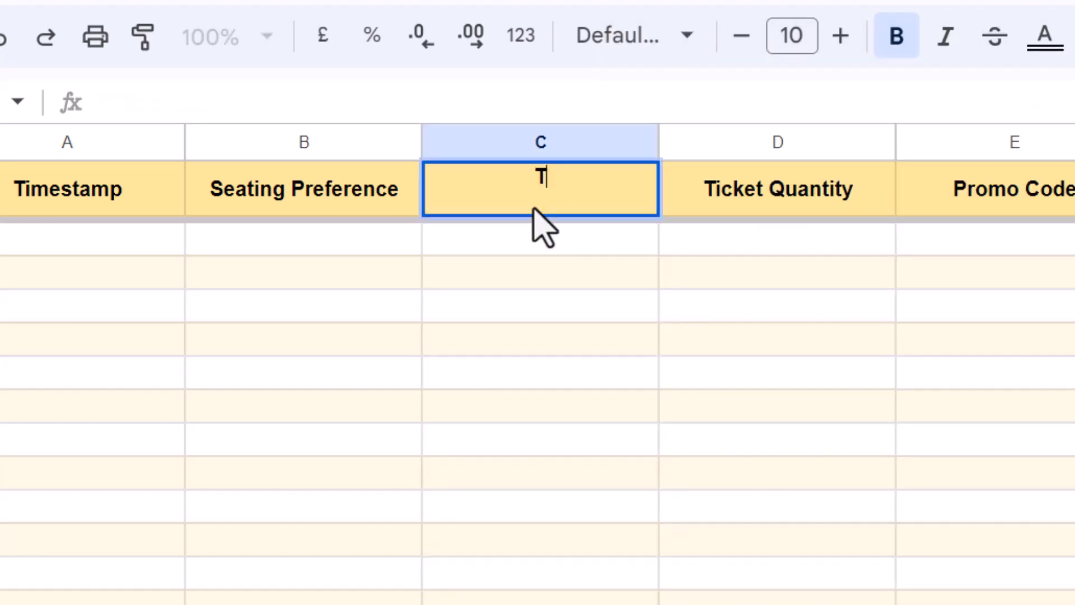
text(icket Prices)
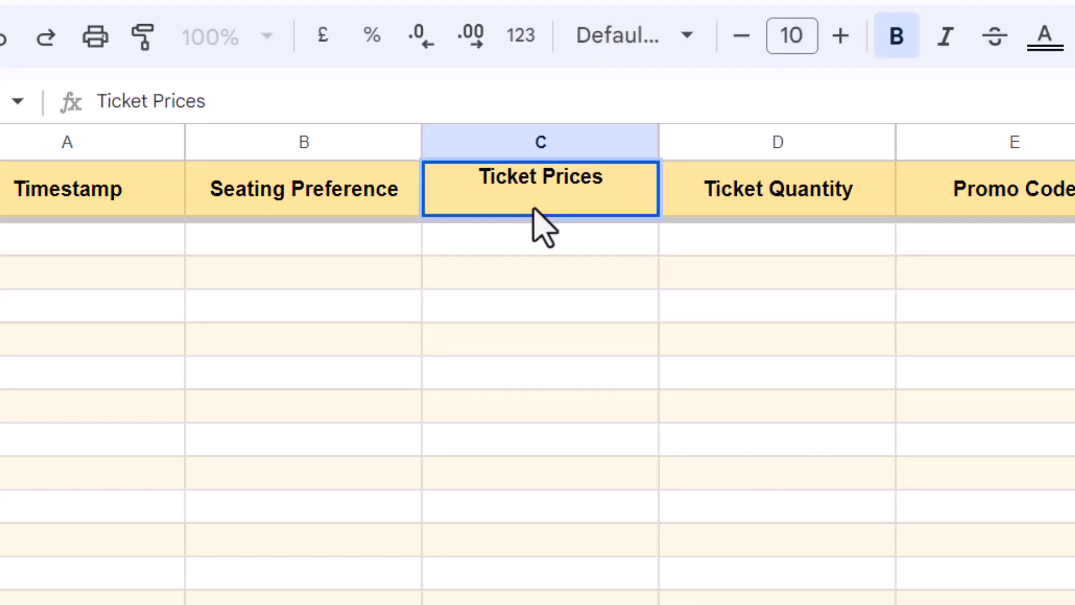
key(Return)
- Enter =VLOOKUP(B2:B,Data!$E$3:$G$6,2,FALSE) in C2
text(=)
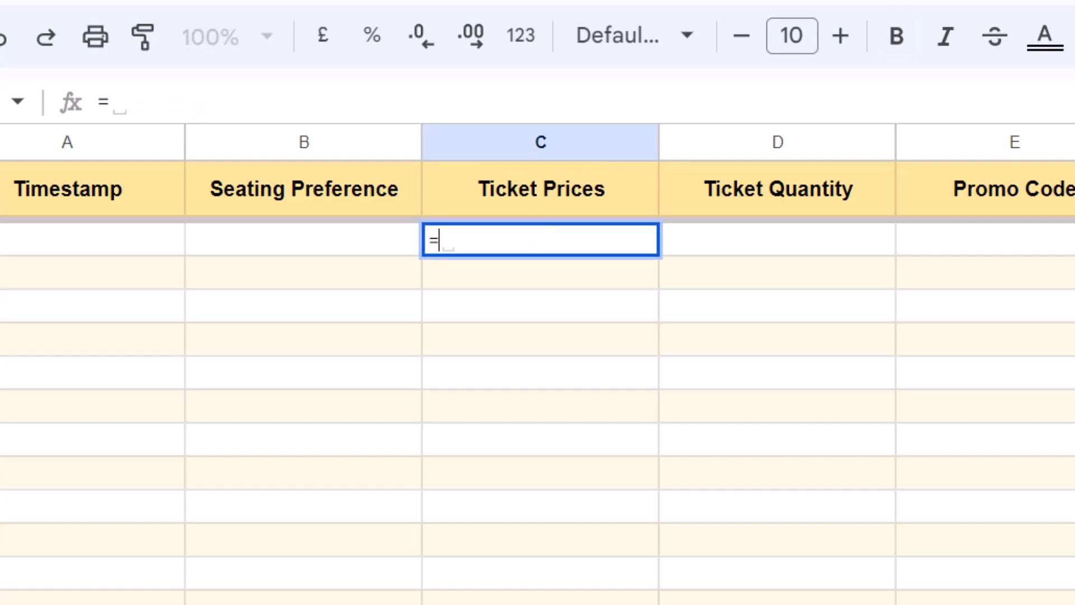
text(VLOO)
key(Tab)
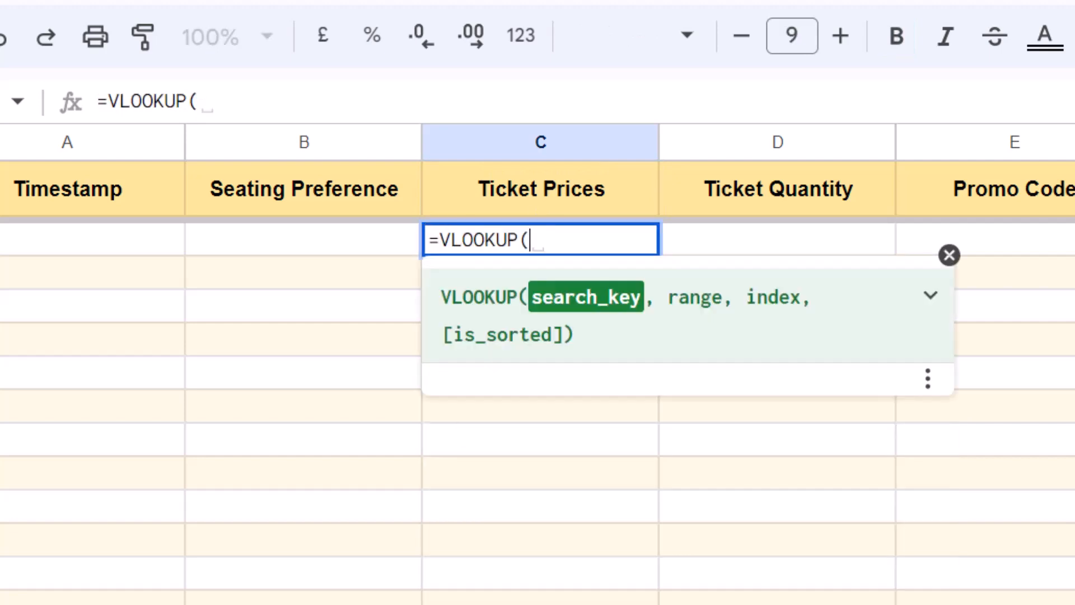
text(B2:B)
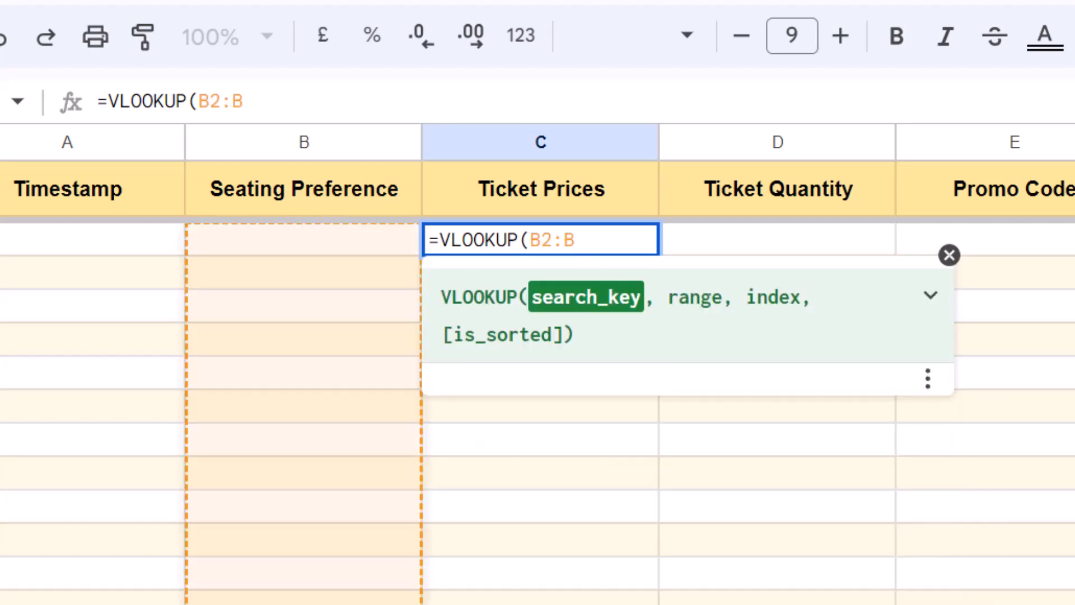
text(,)
key(ctrl+shift+Page_Down)
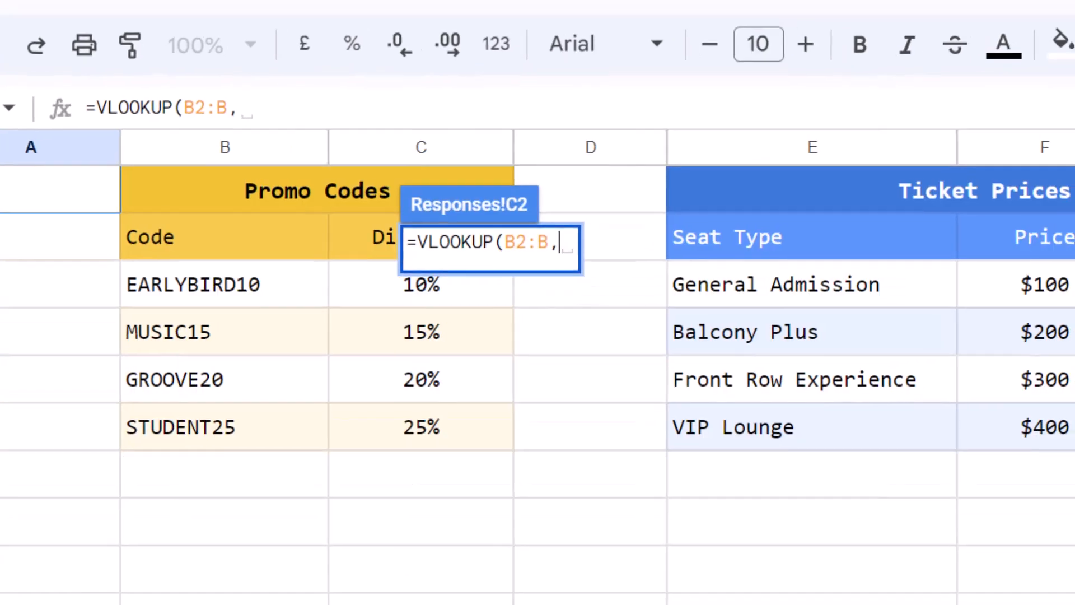
drag(861, 290, 1002, 402)
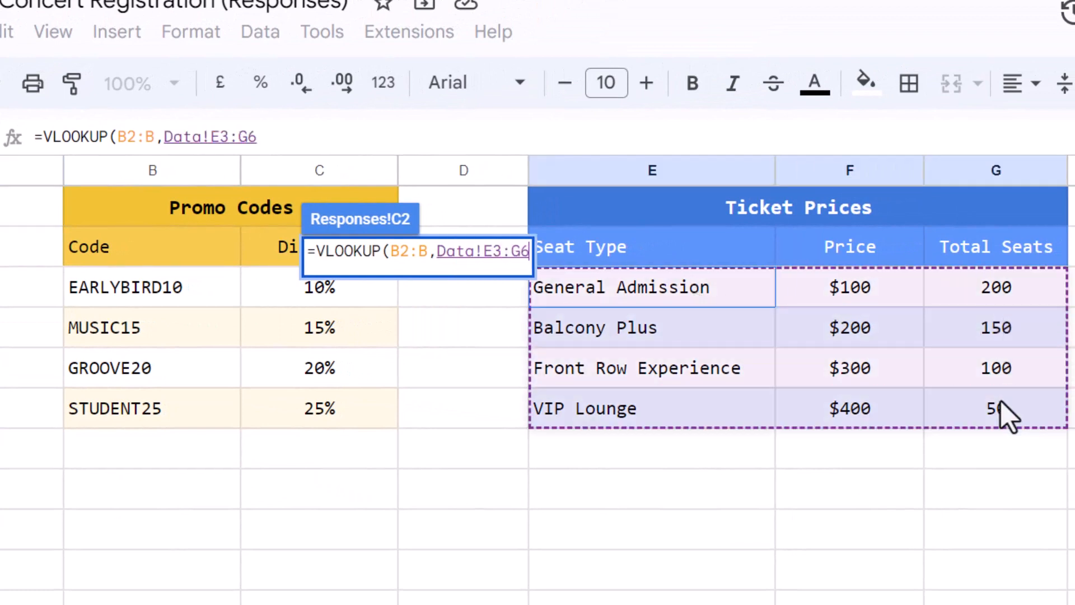
key(F4)
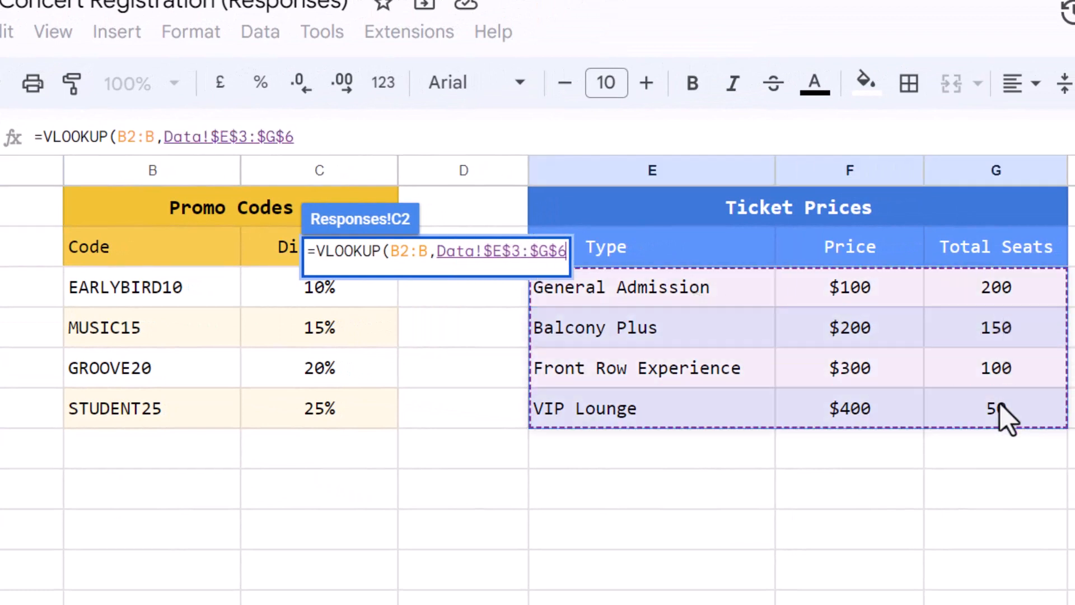
text(,)
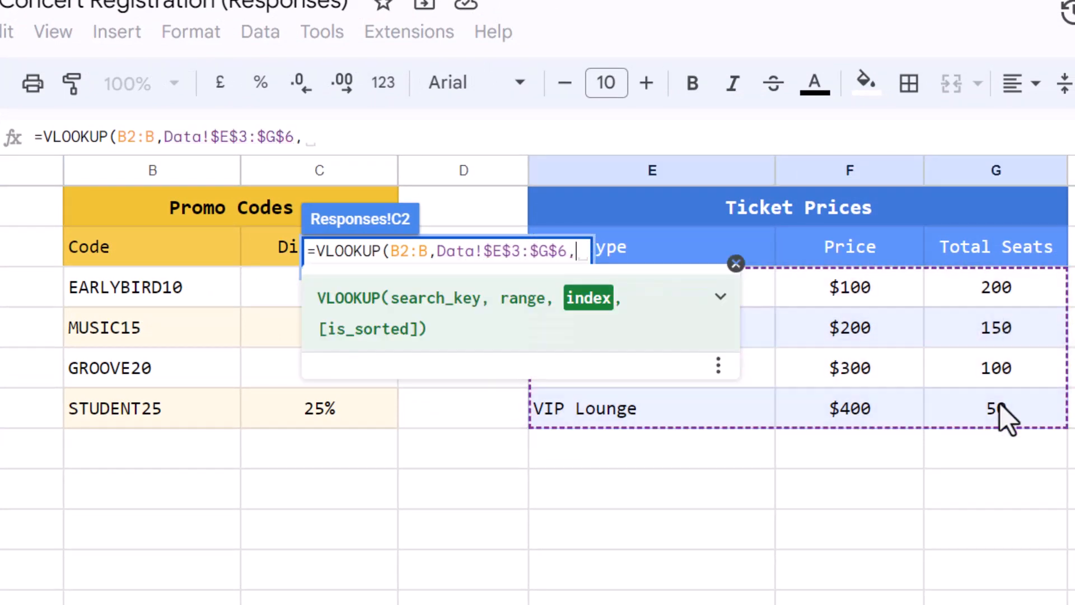
text(2)
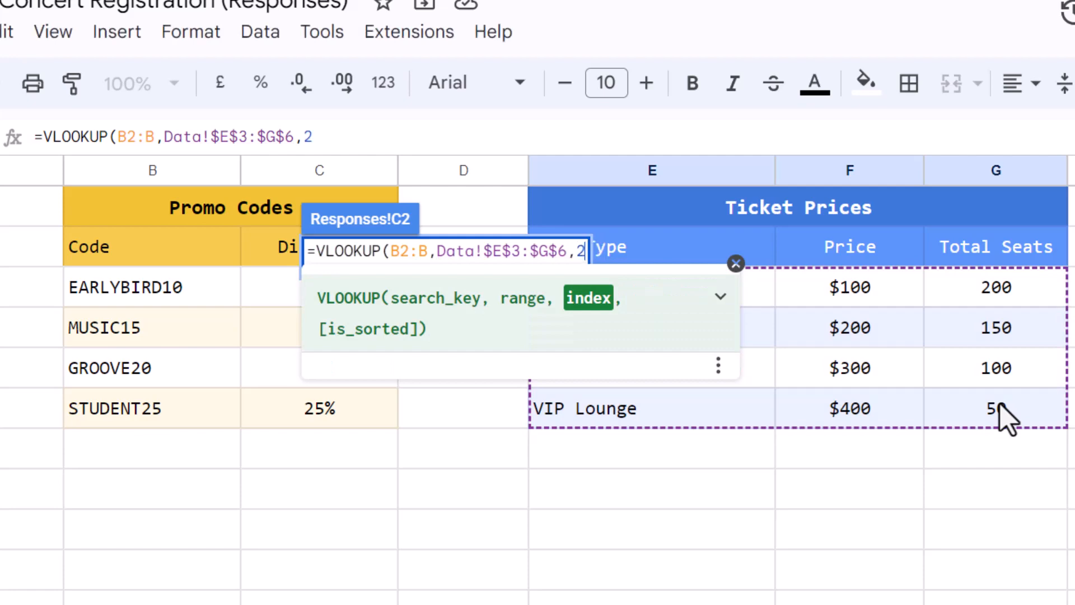
text(,)
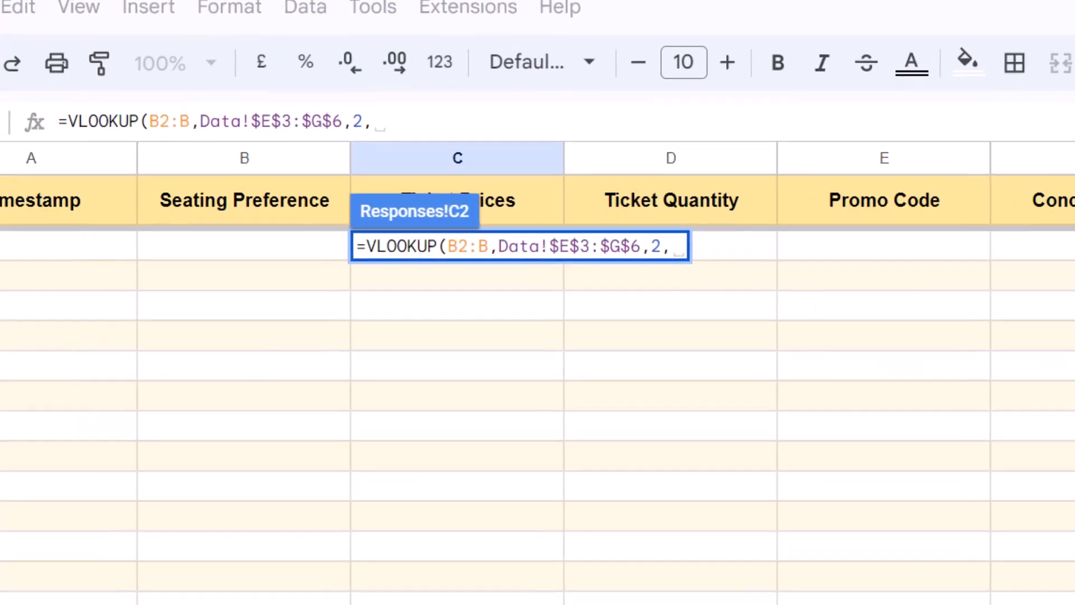
text(FALSE)
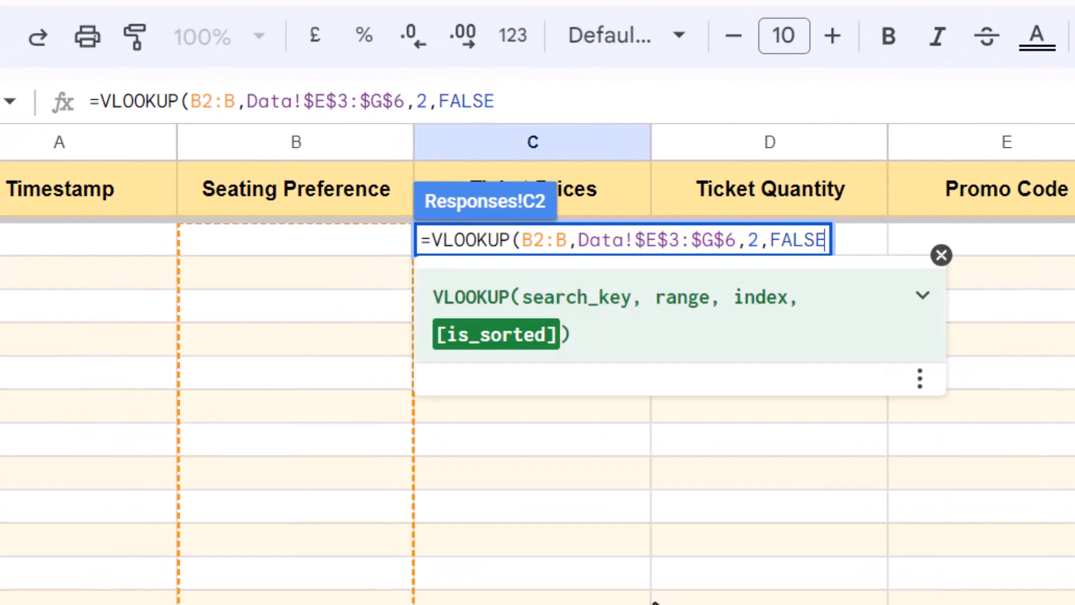
text())
key(Return)
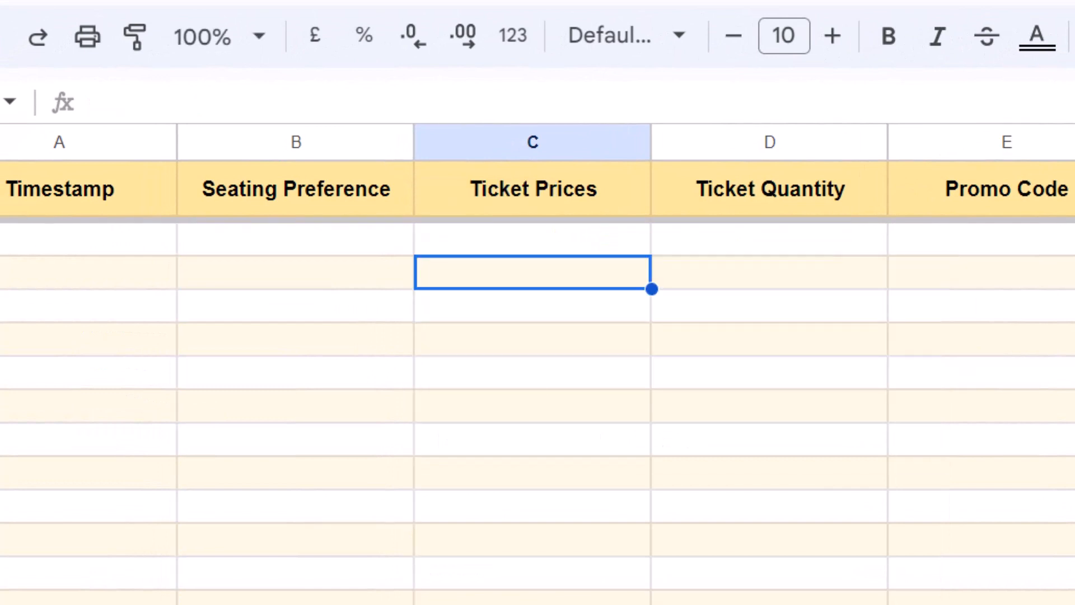
- Enter 'VIP Lounge' in B2 as a test seating preference
click(296, 240)
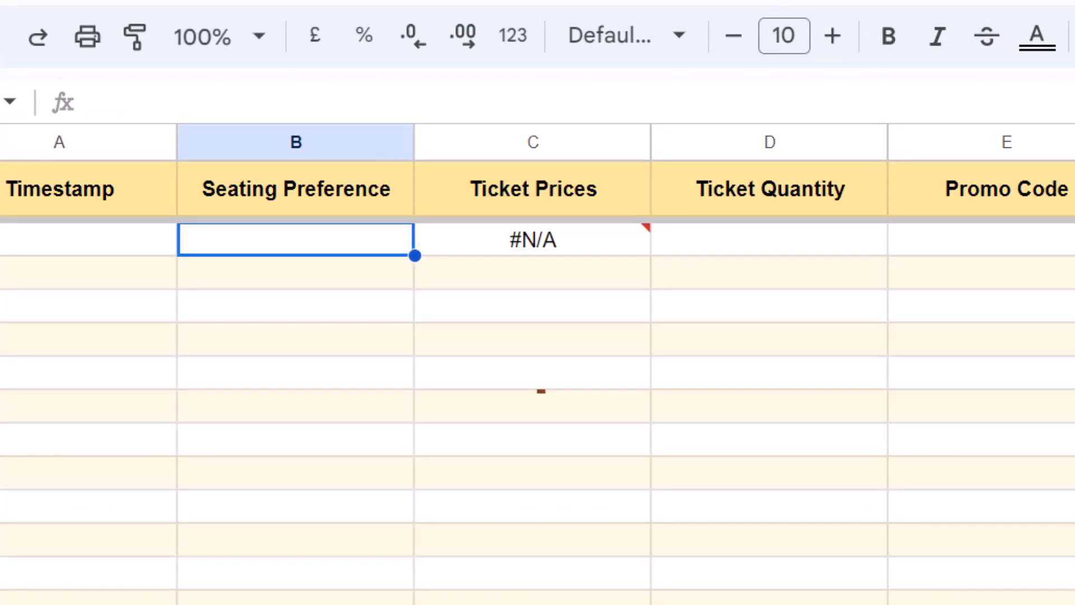
text(VIP)
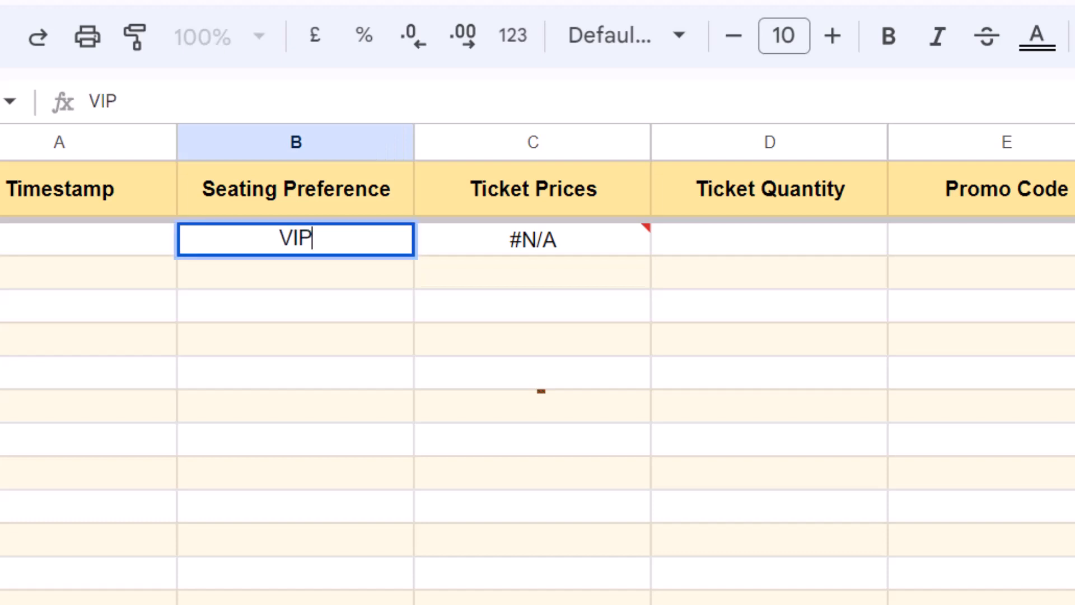
text( Lounge)
key(Return)
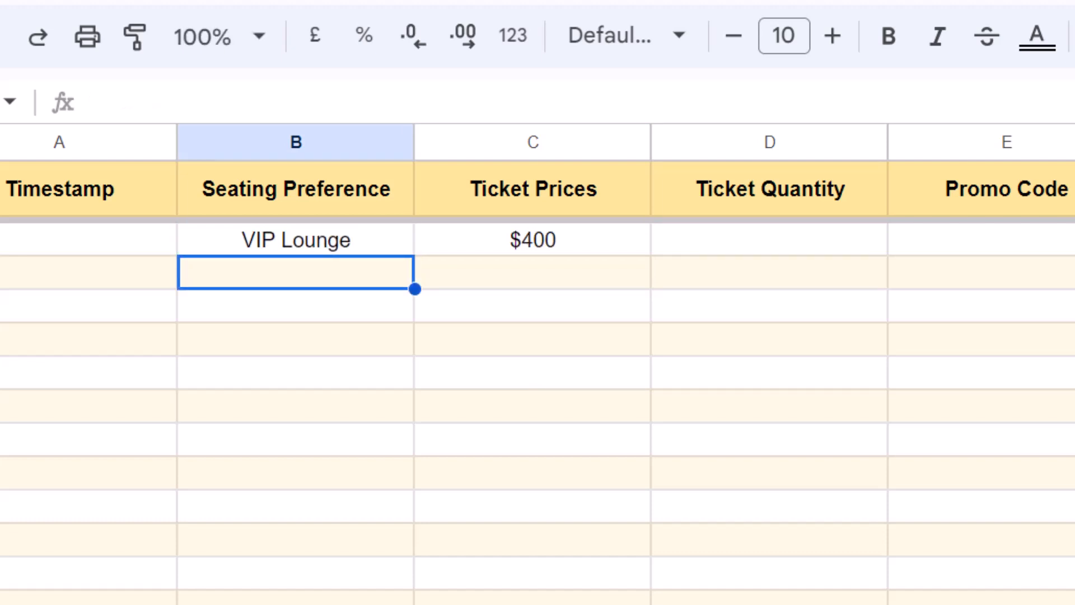
- Confirm C2 shows $400, then clear the C2 formula and select header C1
click(532, 240)
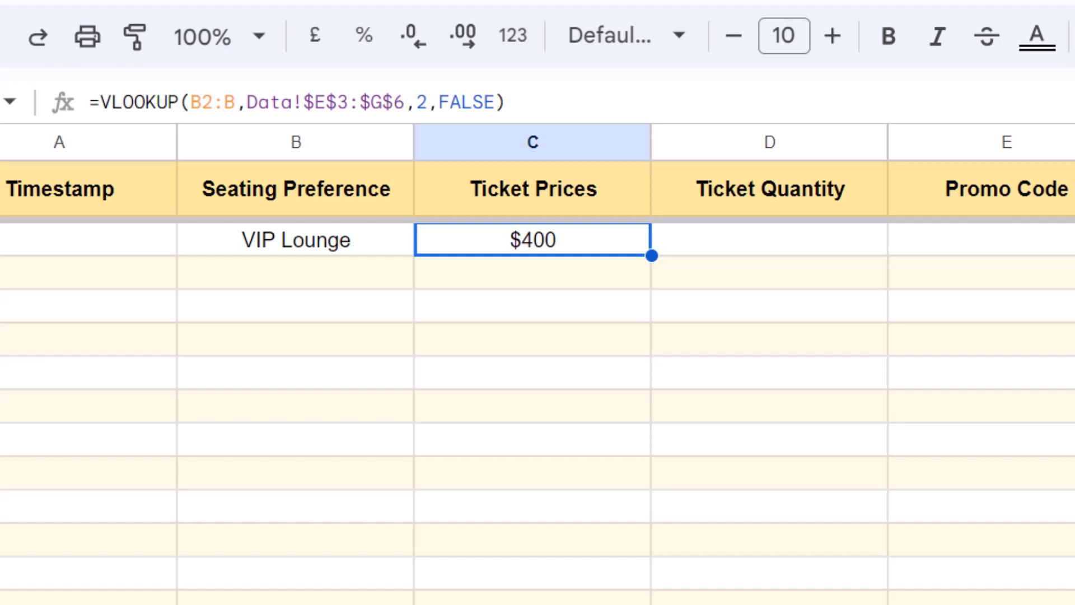
key(BackSpace)
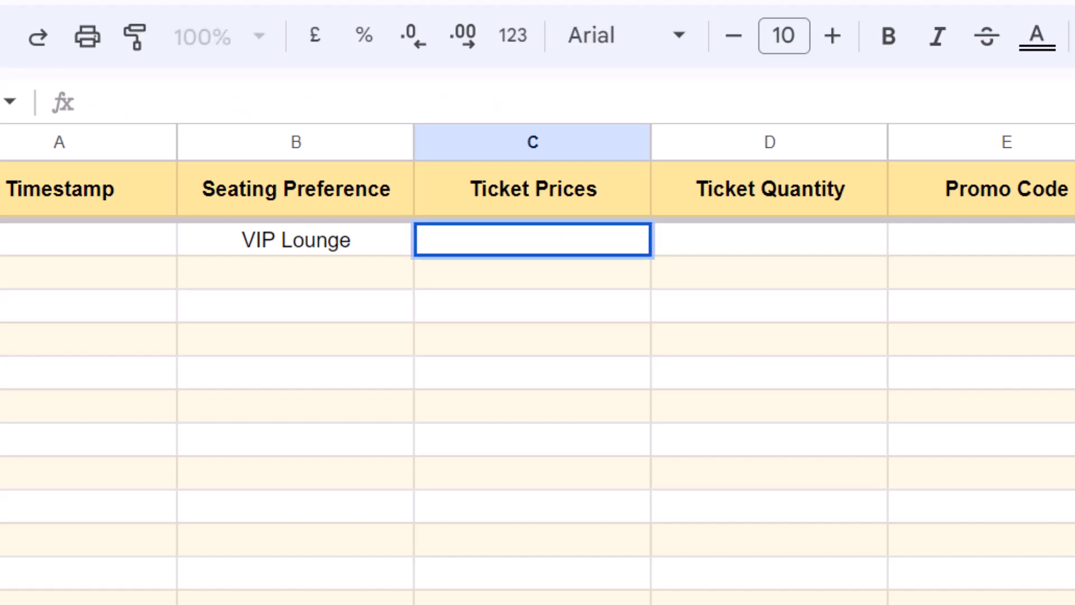
click(533, 189)
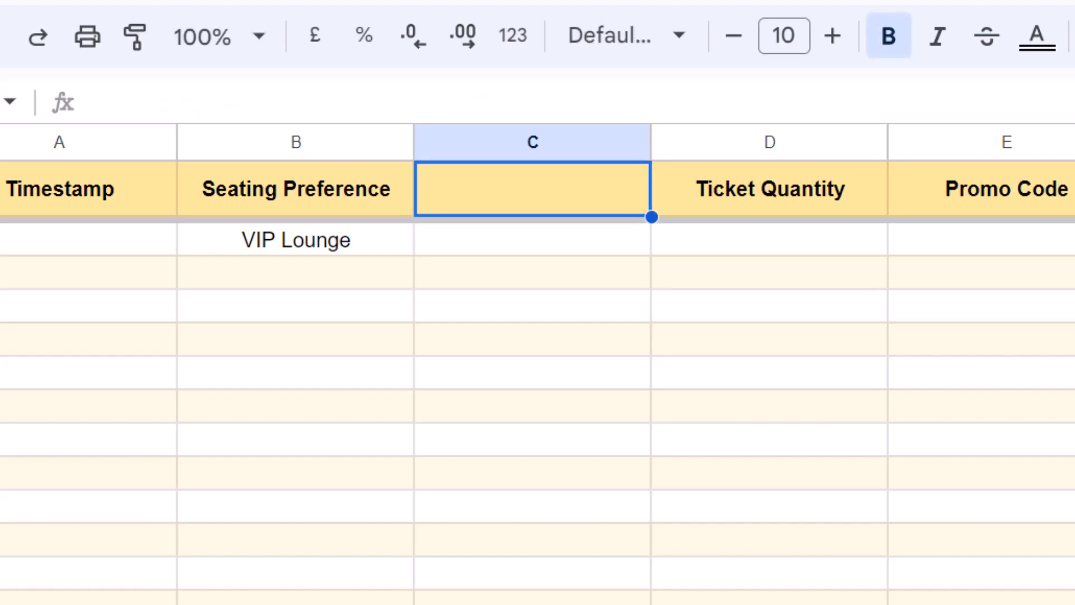
- In C1, start =ARRAYFORMULA({"Ticket Prices";VLOOKUP(B2:B, …)})
text(=)
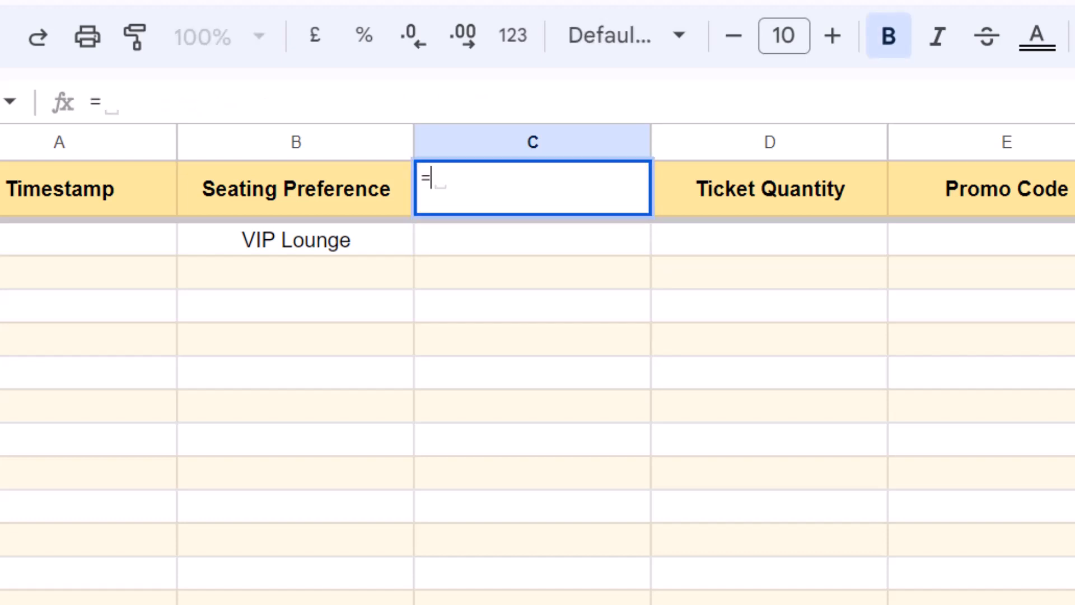
text(ARR)
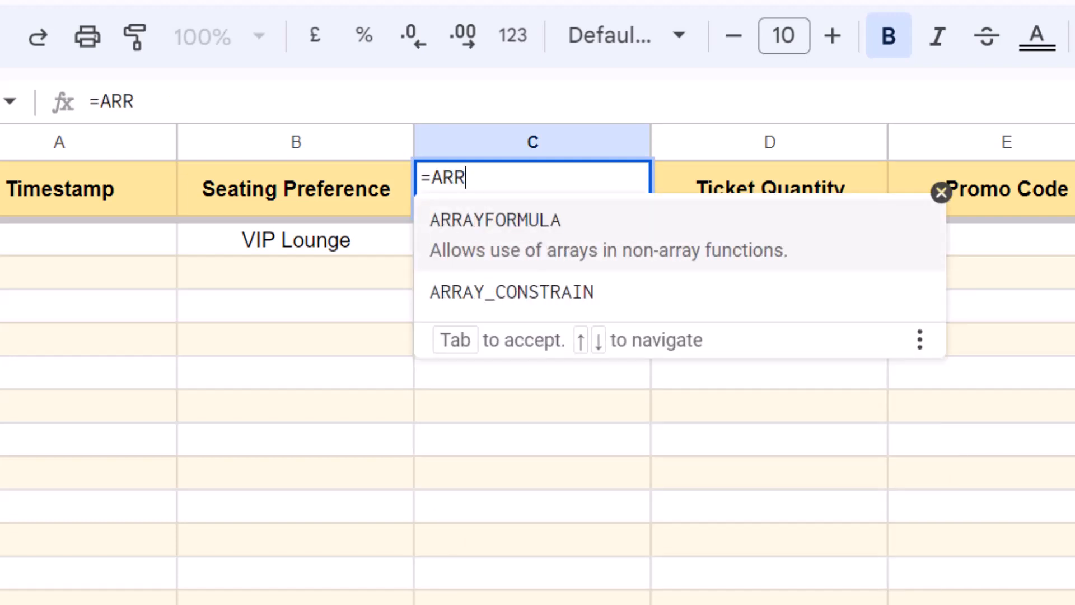
key(Tab)
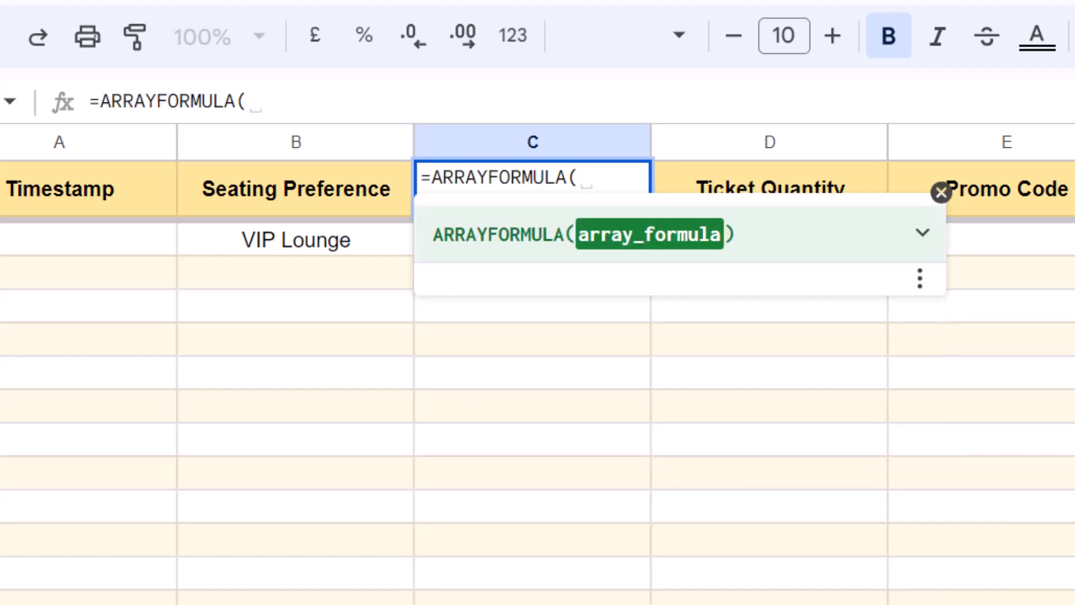
text())
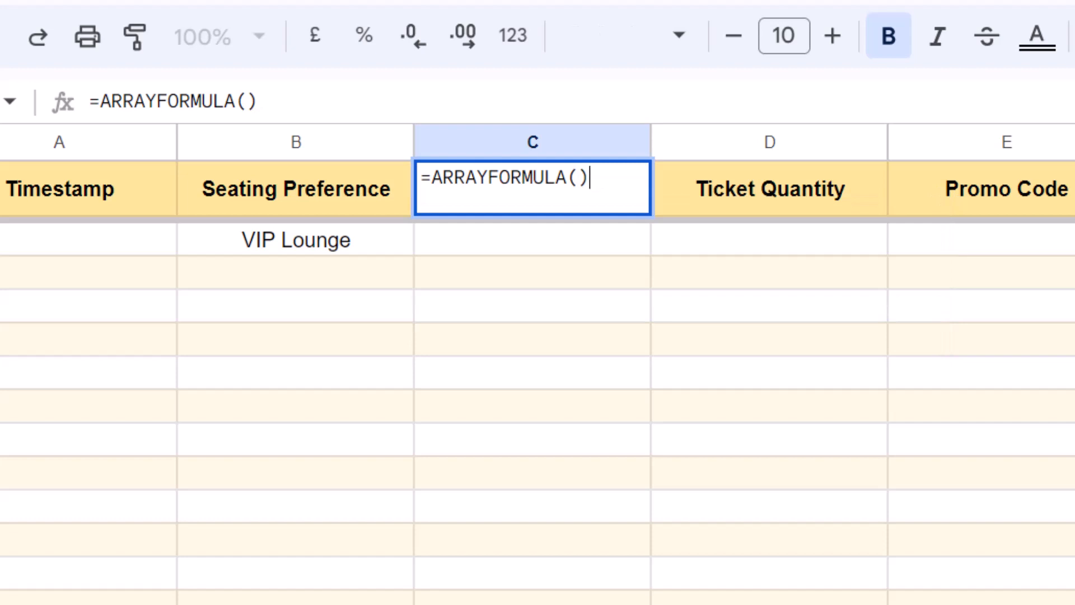
key(Left)
text({})
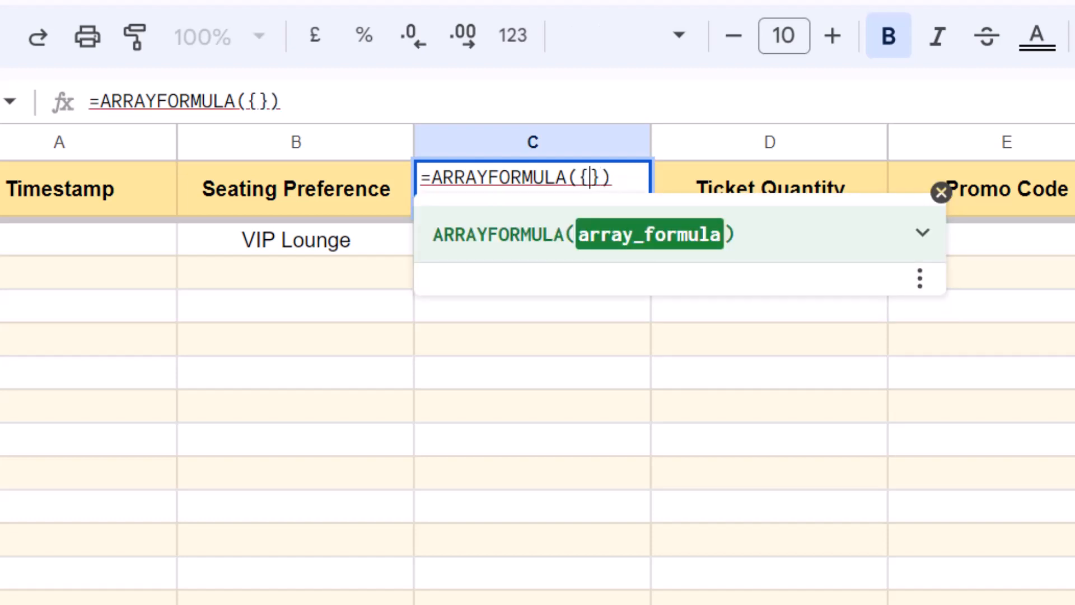
text("Tick)
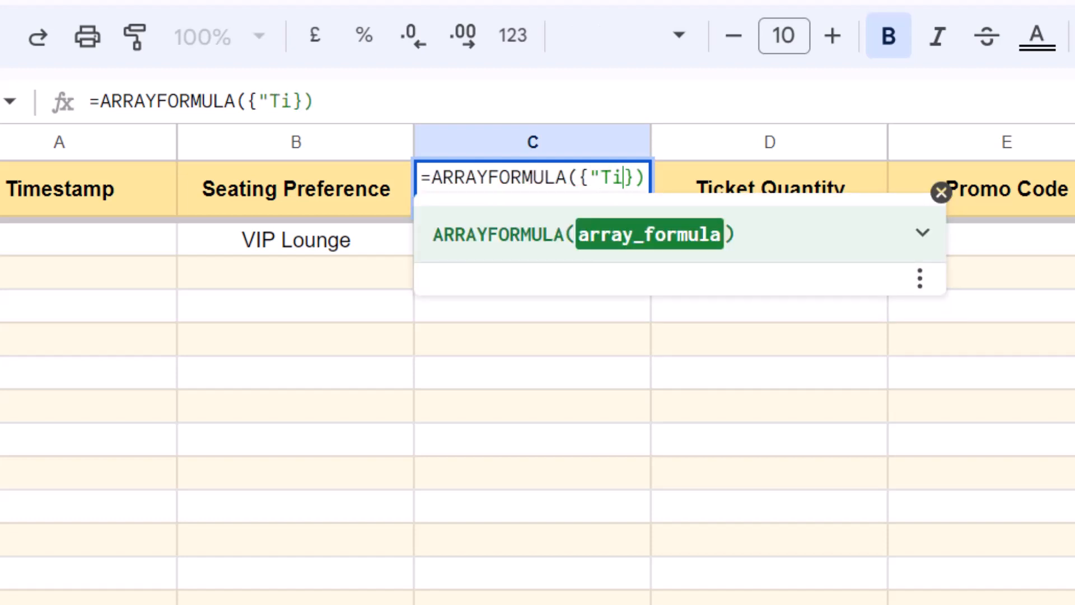
text(et Prices)
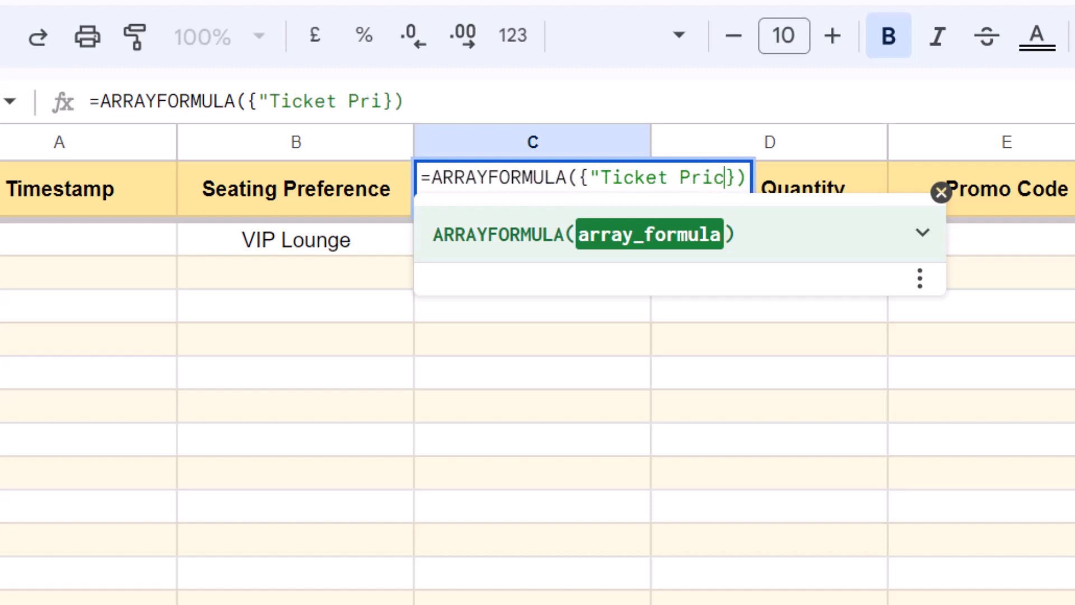
text("; )
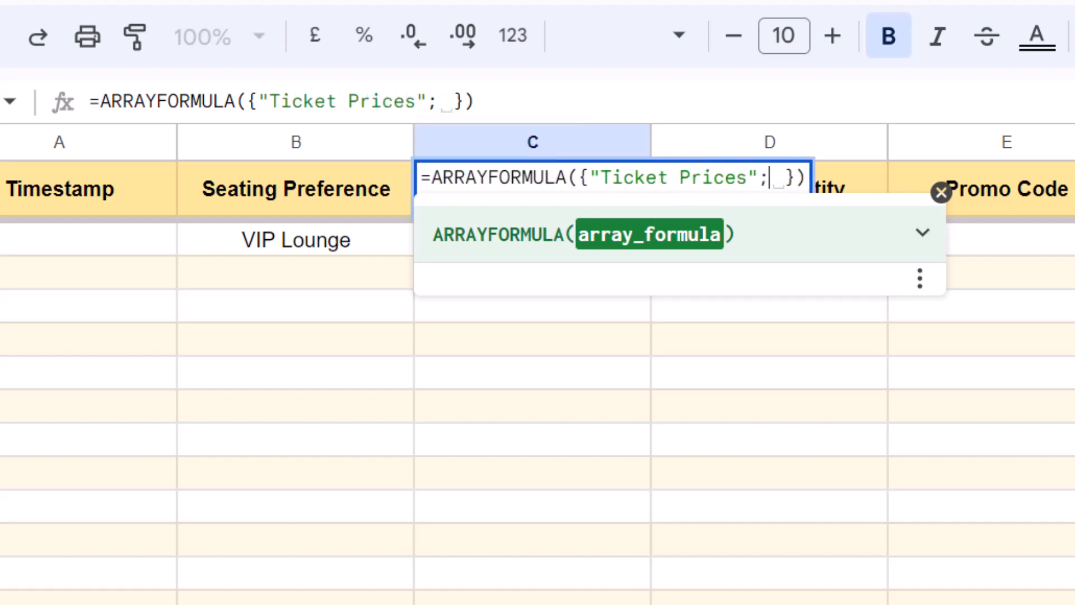
text(VLOOKUP)
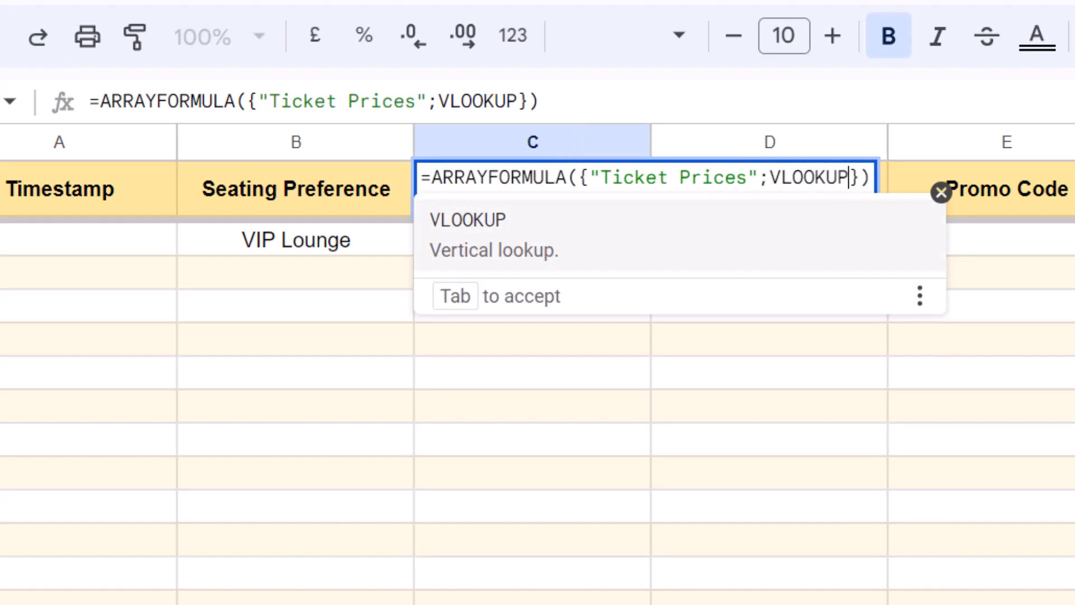
text(())
key(Left)
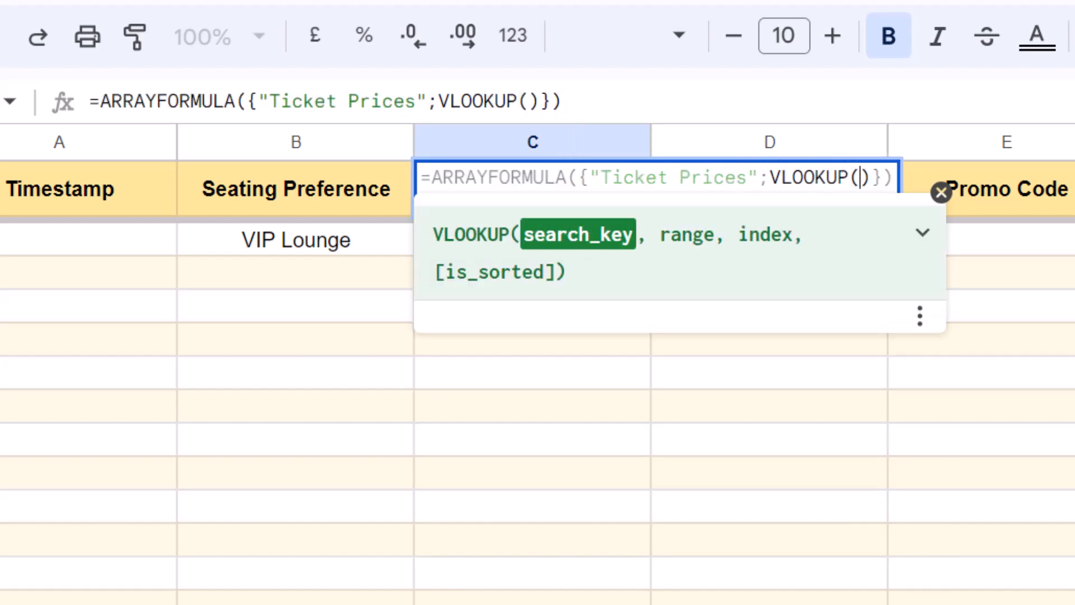
text(B2:)
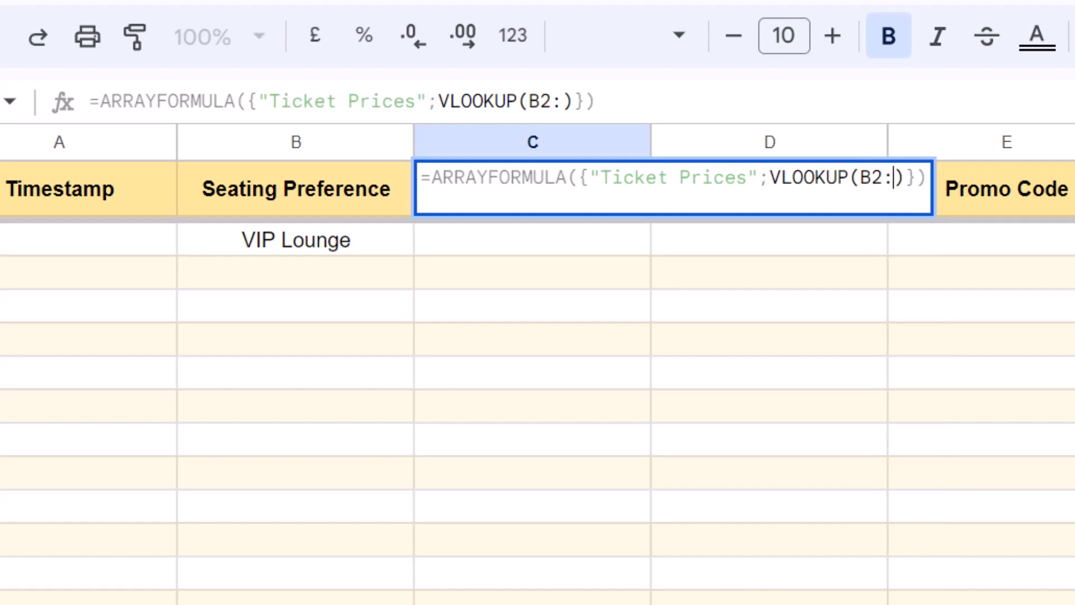
text(B,)
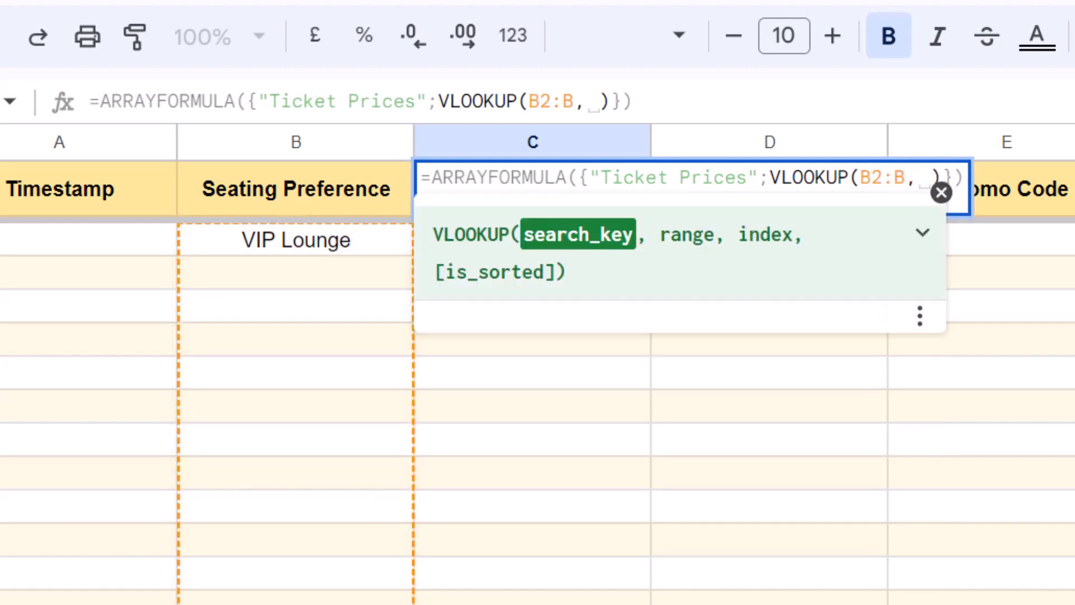
- Complete the VLOOKUP with absolute range Data!$E$3:$G$6, column 2, FALSE, and enter it
click(358, 603)
drag(701, 275, 959, 411)
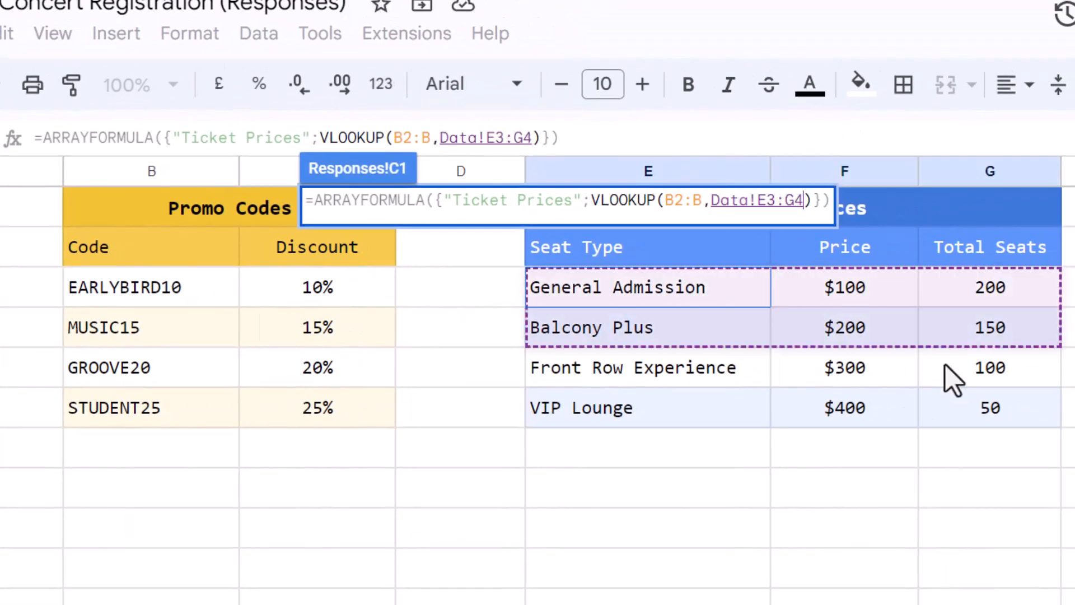
key(F4)
text(,2,)
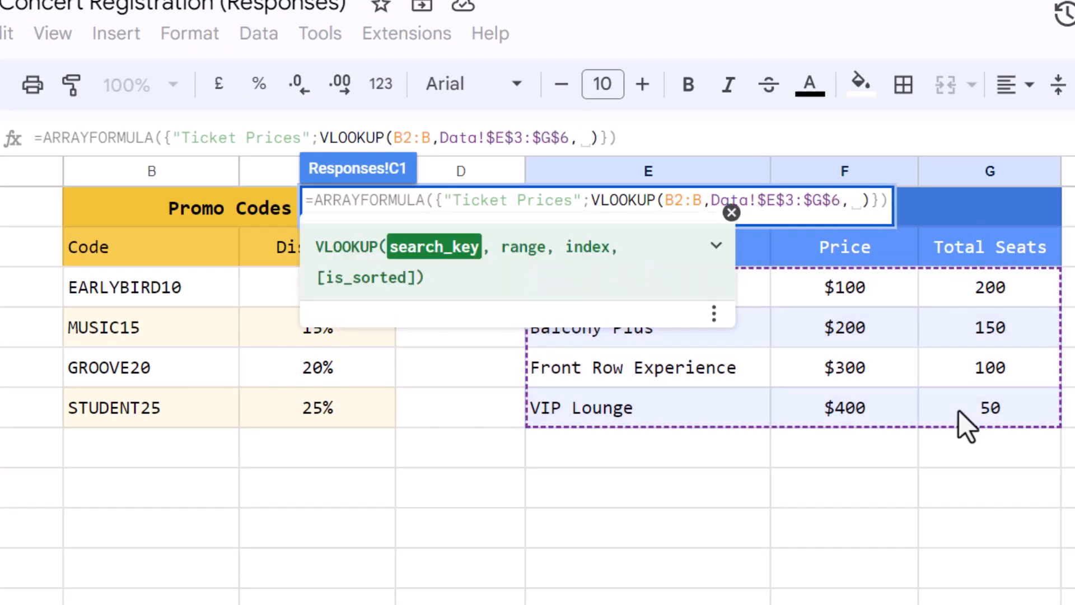
click(313, 603)
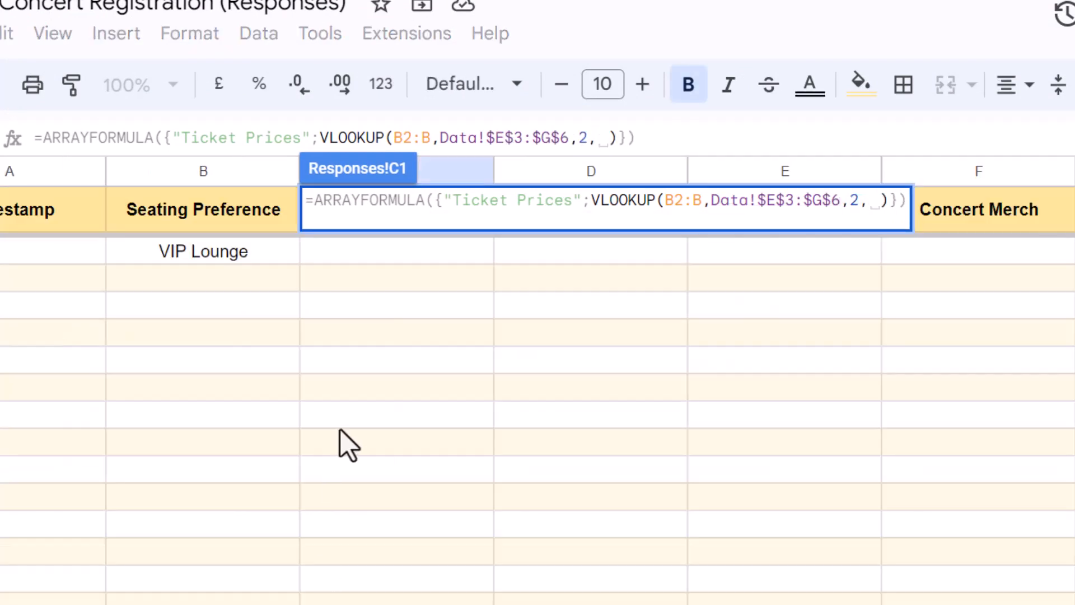
text(FALSE)
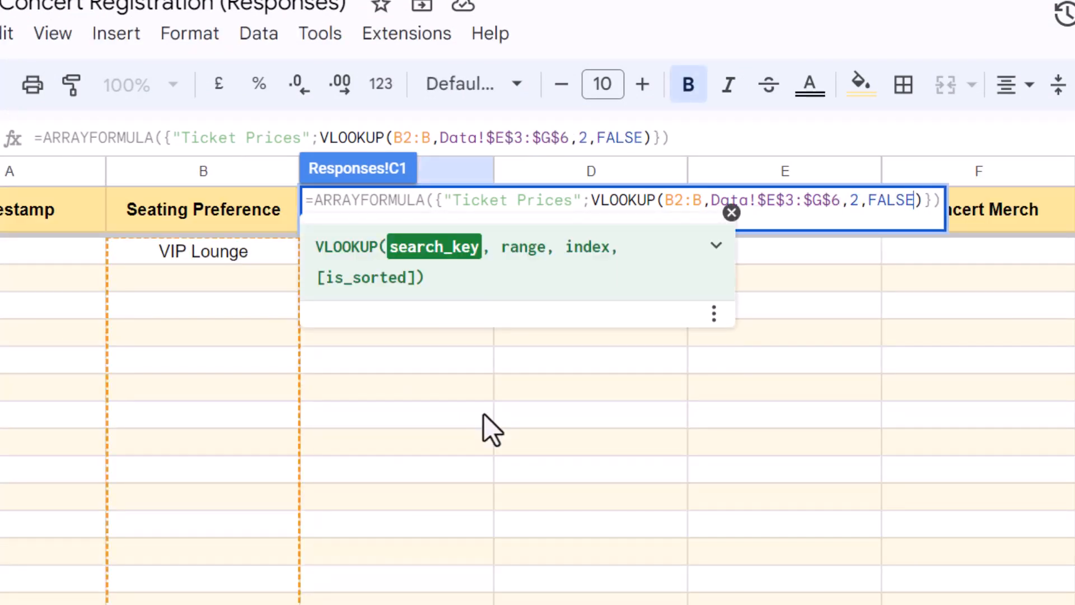
key(Return)
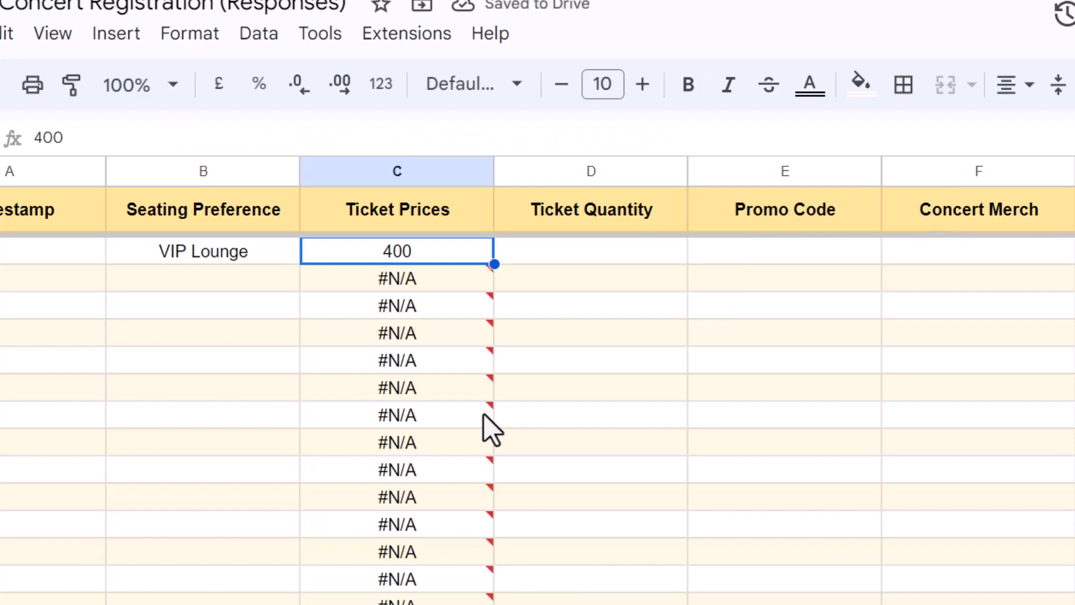
- Wrap the Ticket Prices VLOOKUP in IF(B2:B<>"", …, ) so blank rows stay empty
click(422, 213)
click(319, 138)
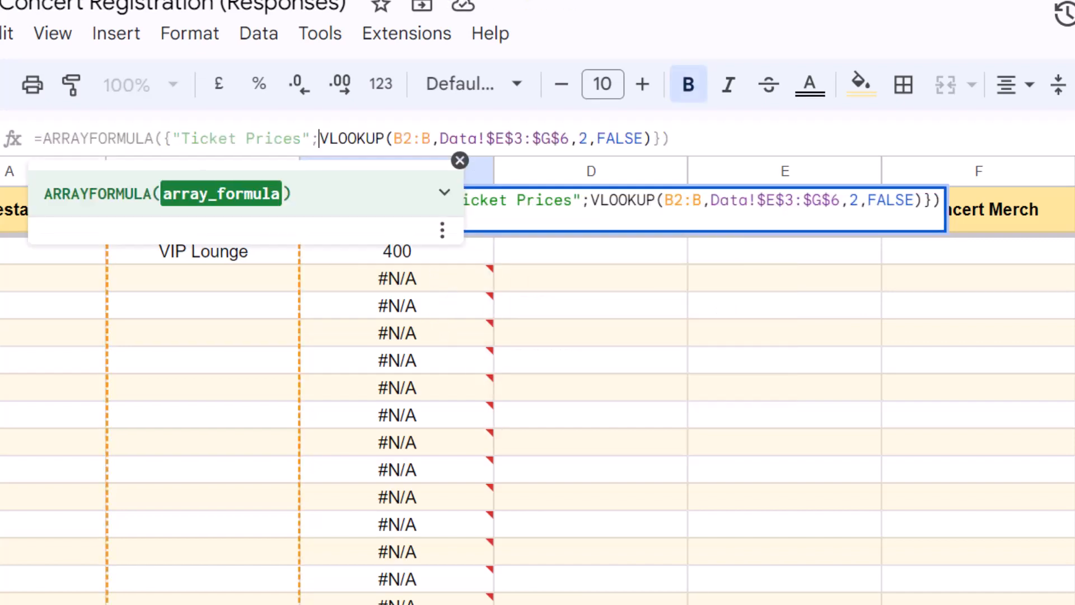
text(IF())
key(BackSpace)
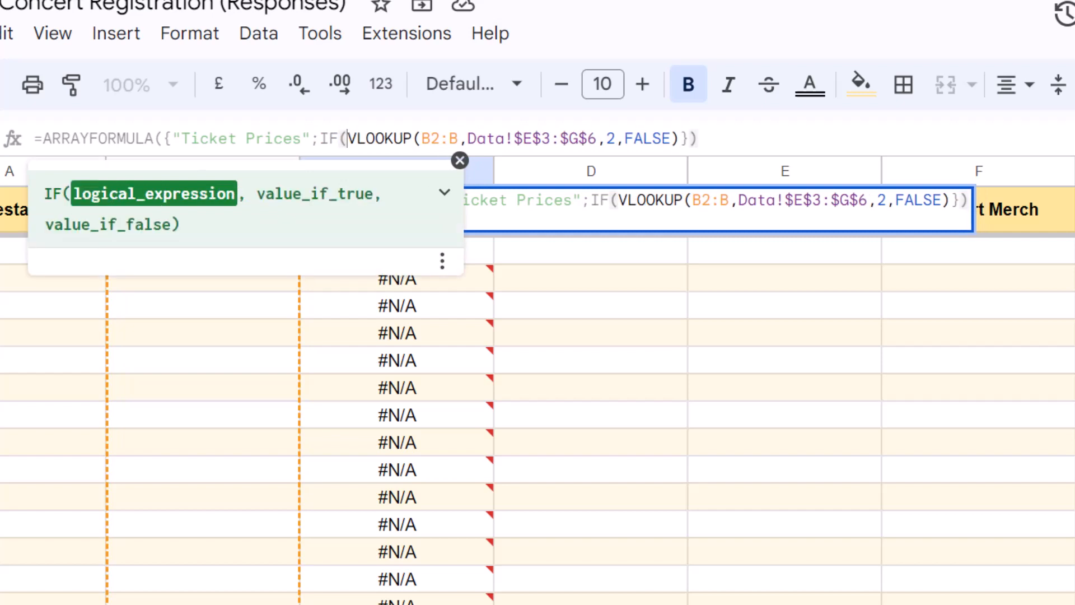
text(B2:B<>"")
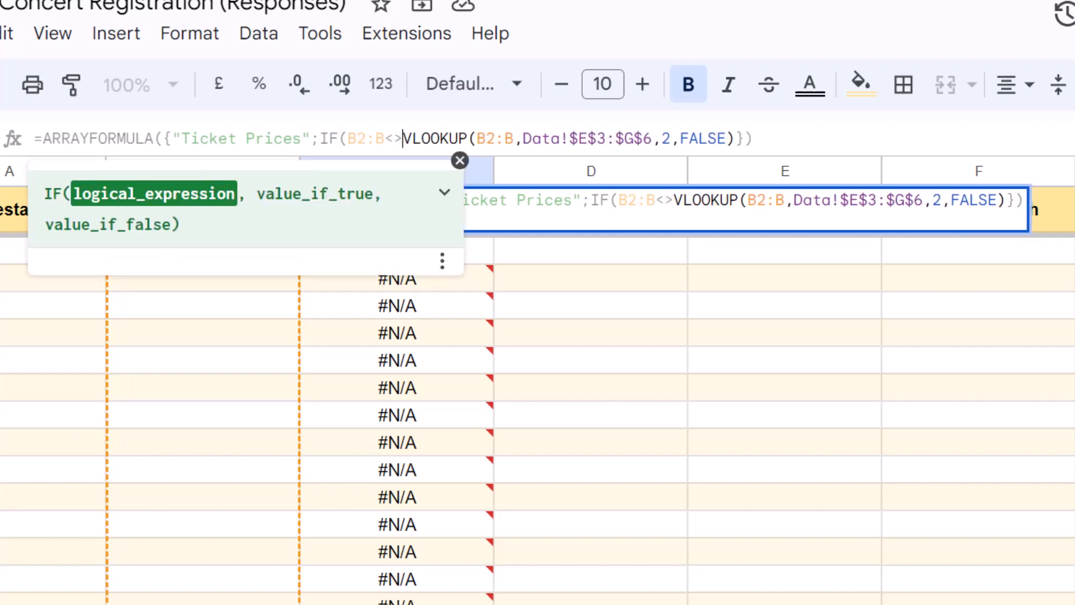
text(,)
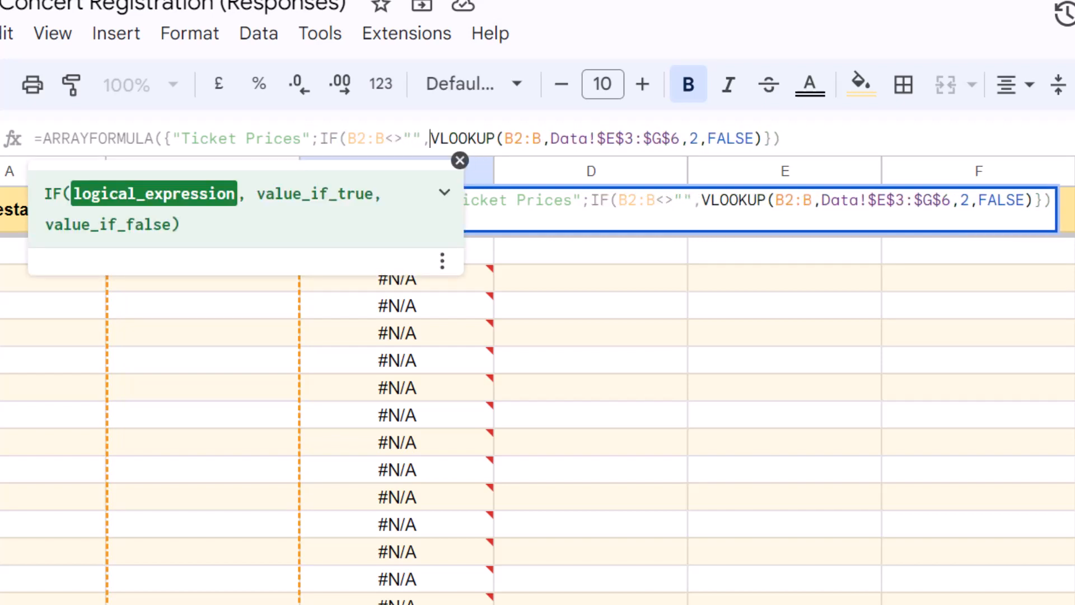
key(Right)
key(Right)
key(Right)
key(Right)
key(Right)
key(Right)
key(Right)
key(Right)
key(Right)
key(Right)
key(Right)
key(Right)
key(Right)
key(Right)
key(Right)
key(Right)
key(Right)
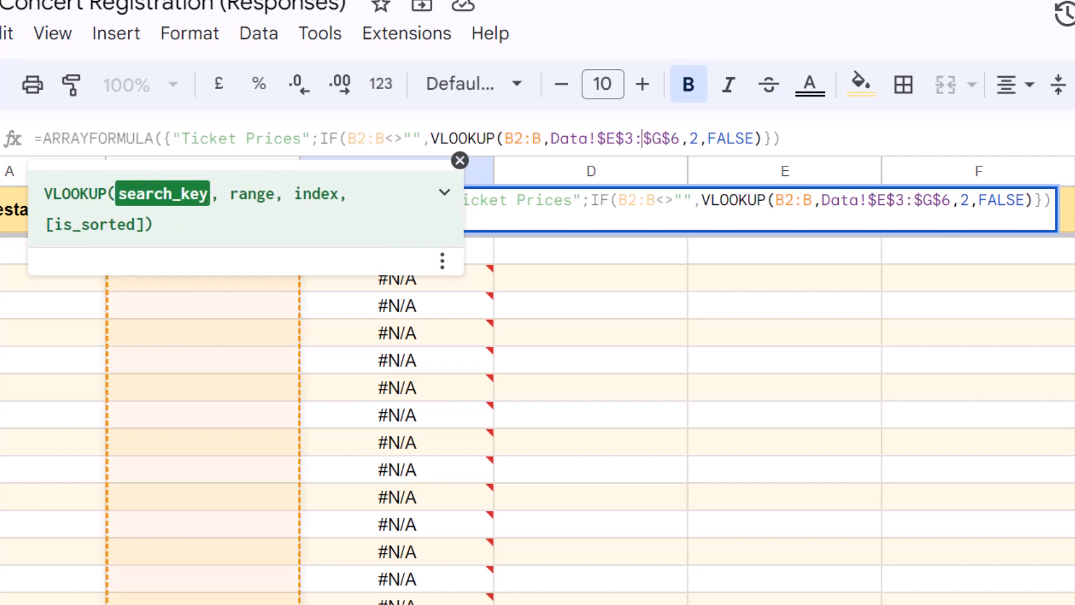
key(Right)
key(Right)
key(Right)
key(Right)
key(Right)
key(Right)
key(Right)
key(Right)
key(Right)
key(Right)
key(Right)
key(Right)
key(Right)
text(,)
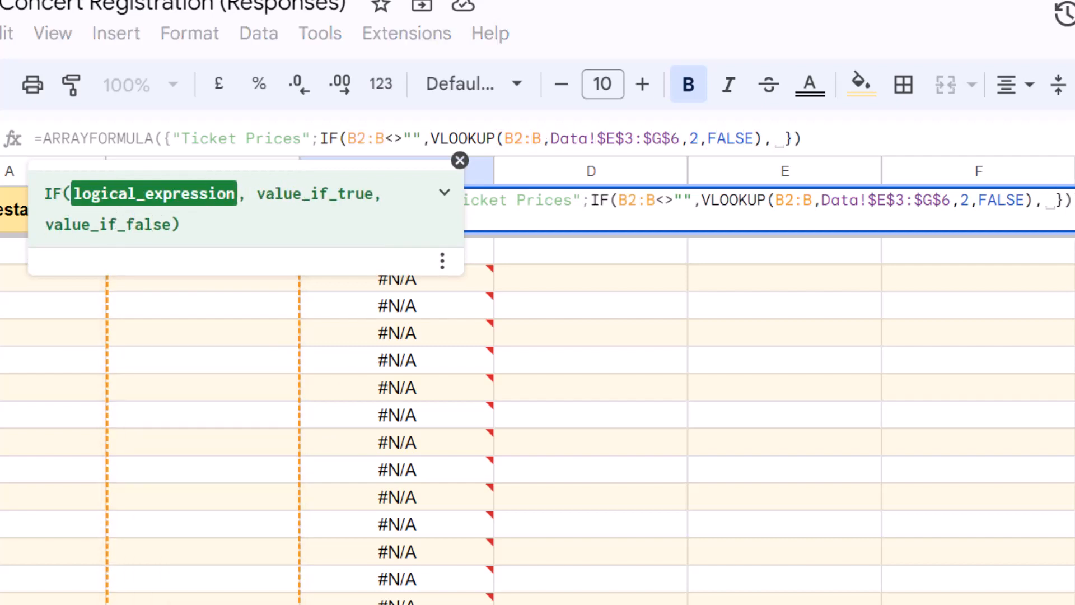
text())
key(Return)
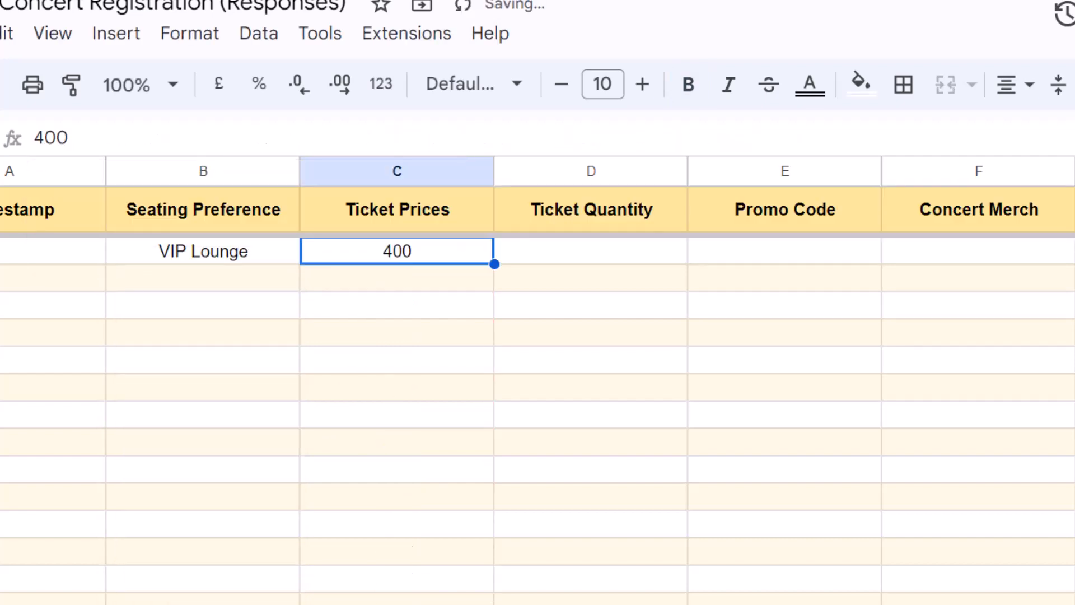
- Test 'General Admission' in B3 for a price of 100, then clear the B2:C3 test entries
click(202, 278)
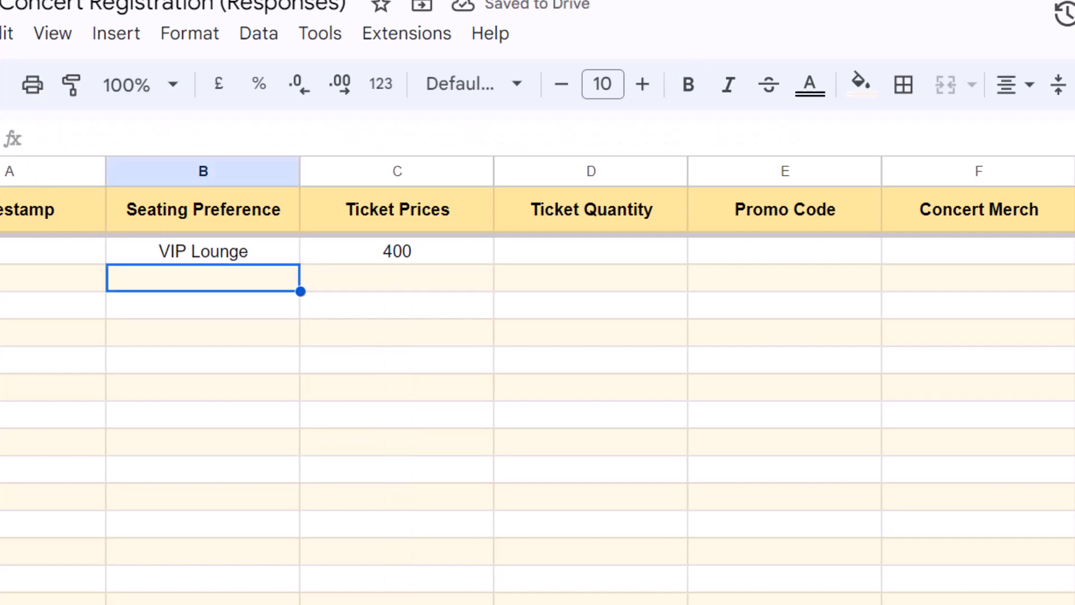
text(General A)
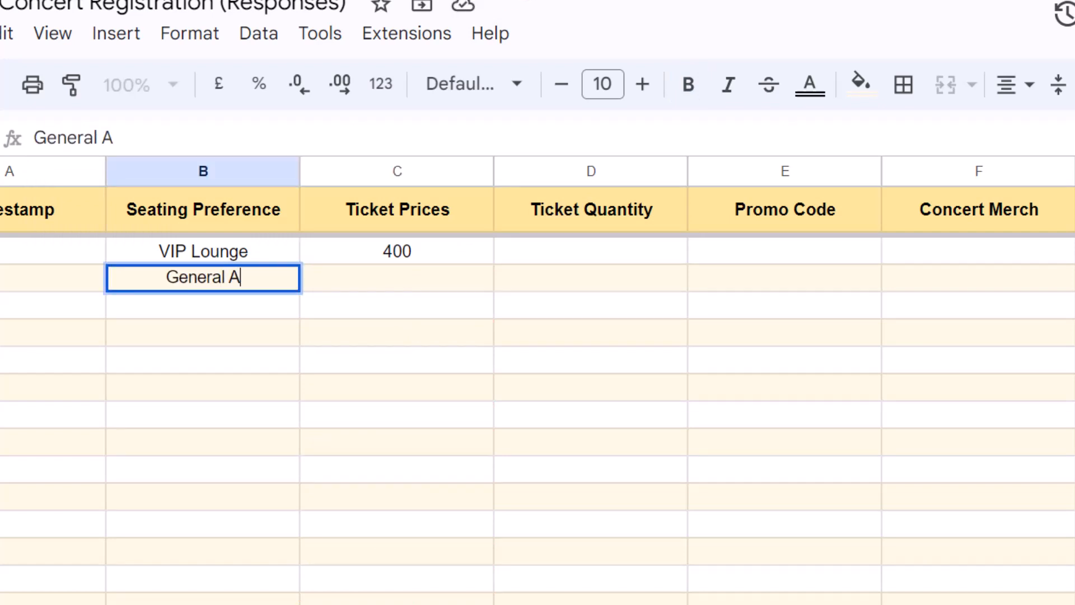
text(dmission)
key(Return)
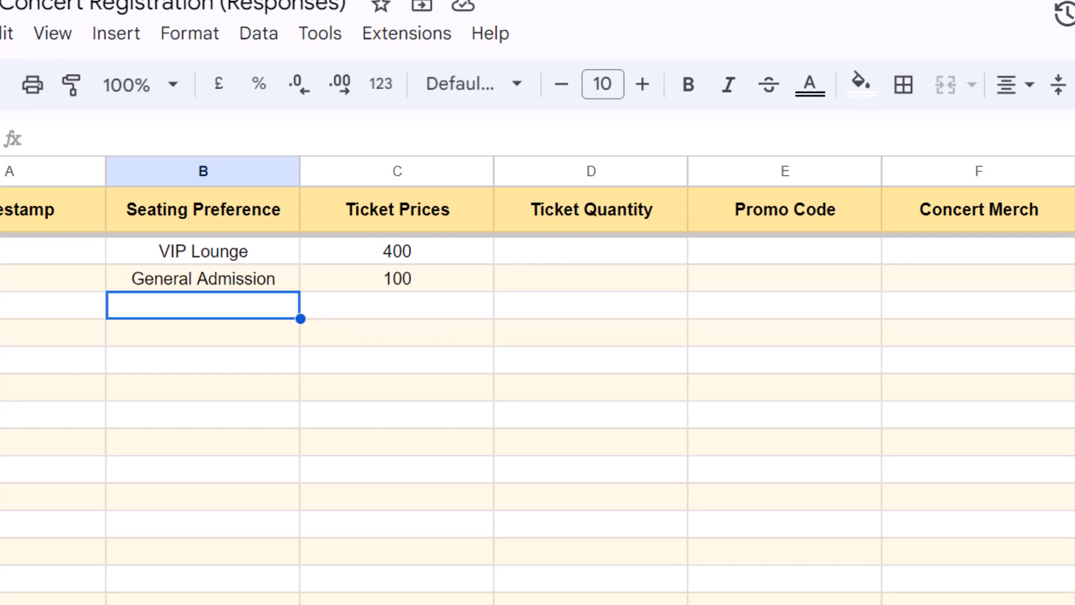
drag(203, 251, 397, 278)
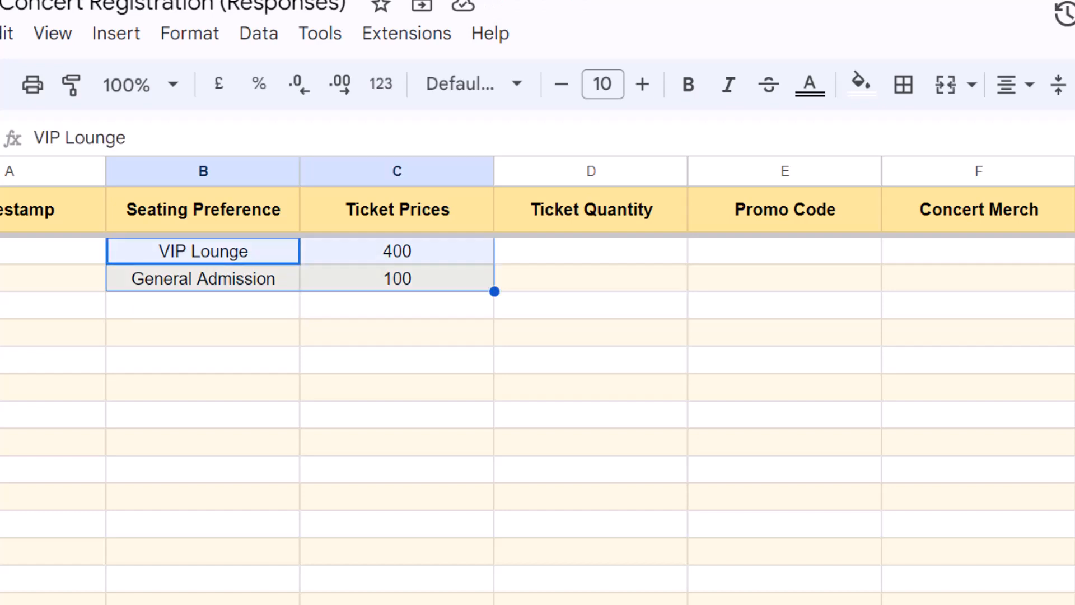
key(Delete)
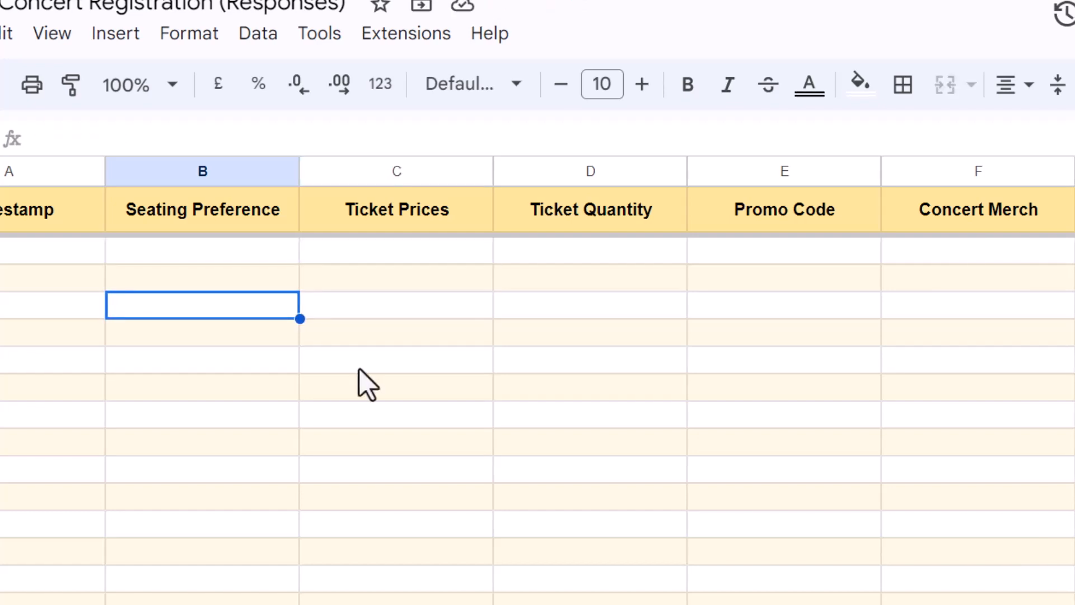
- Insert two blank columns after Promo Code and begin =ARRAYFORMULA({"Discount %"; IF in F1
right_click(795, 169)
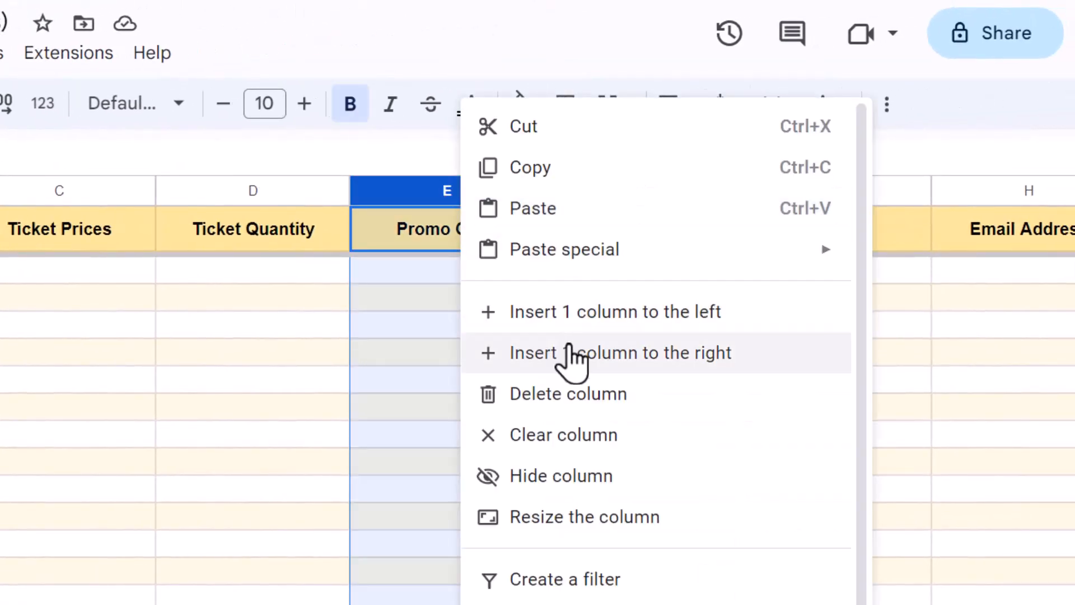
click(571, 353)
right_click(643, 187)
click(760, 349)
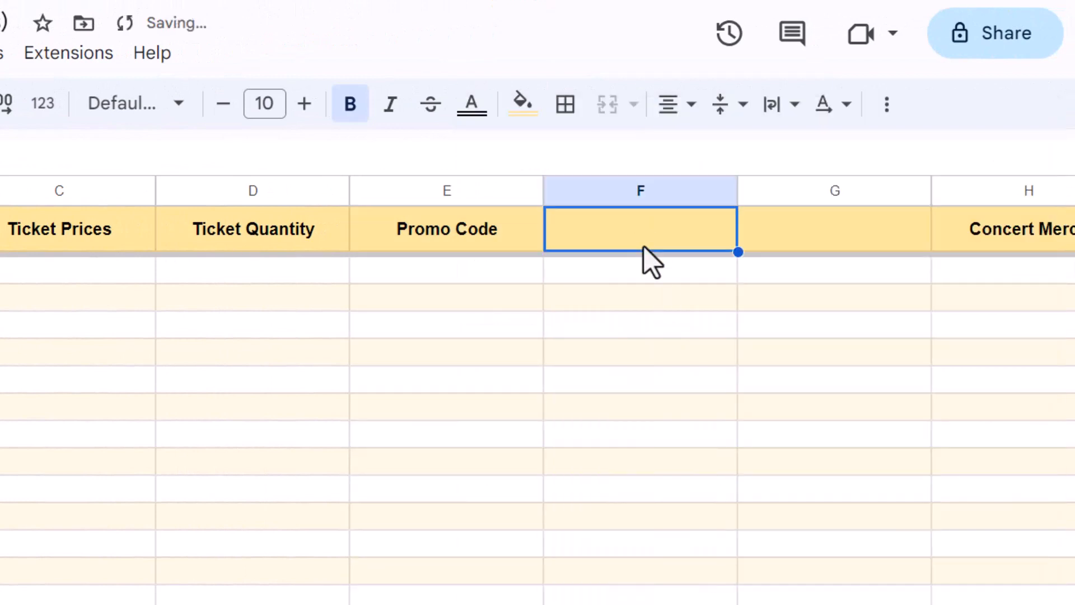
text(=ARRAYFORMULA()
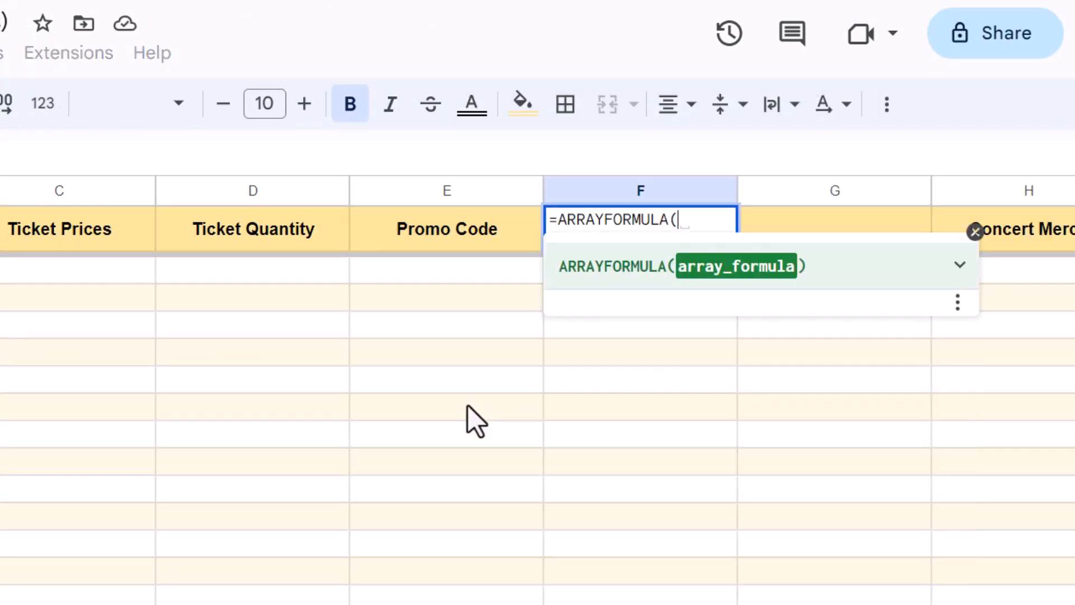
text({}"Discoun)
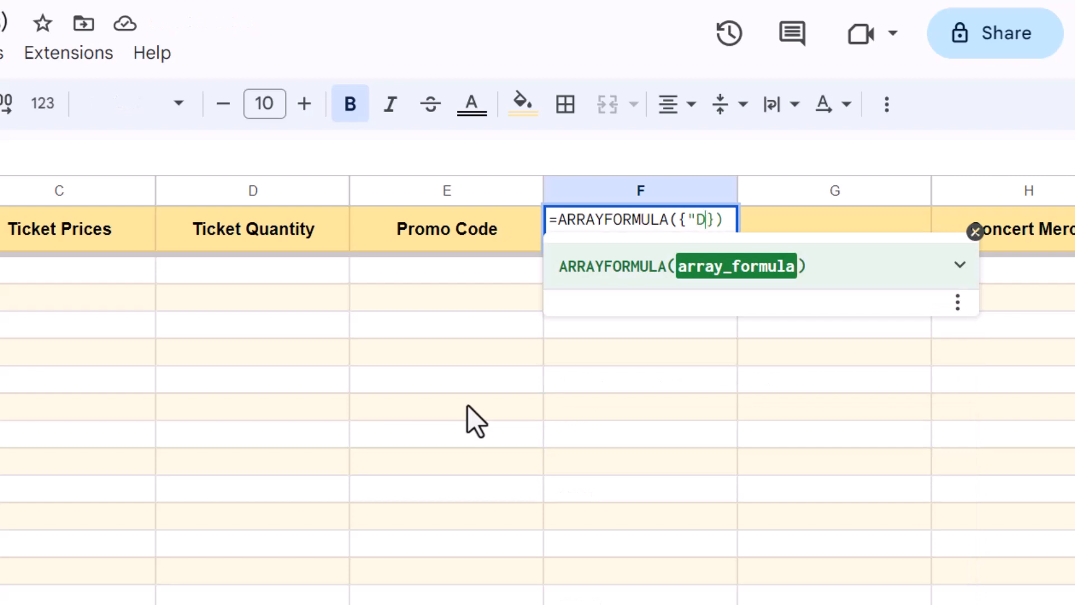
text(t %)
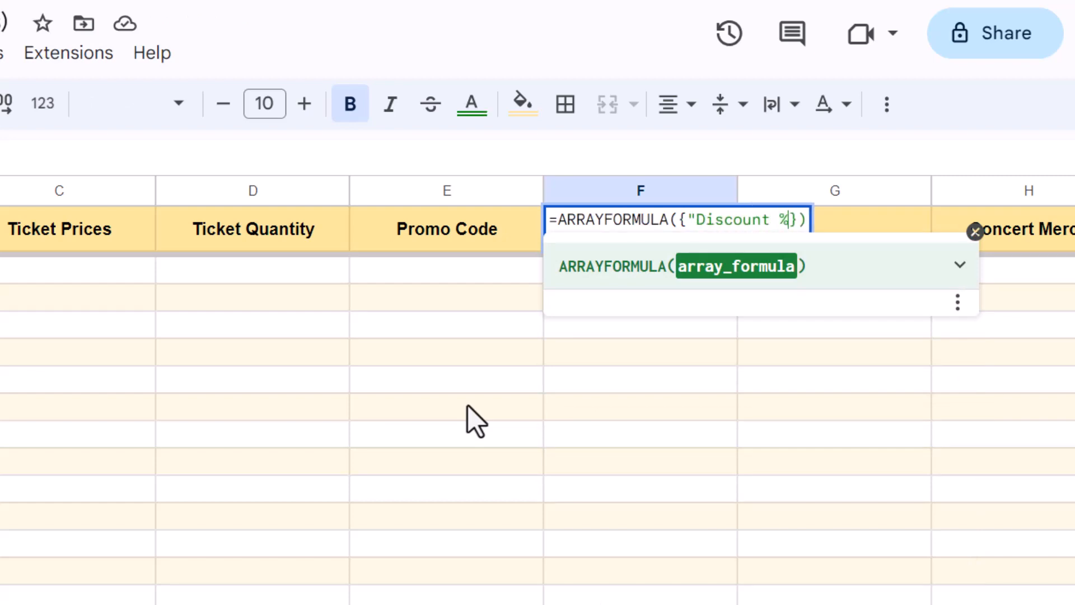
text("; )
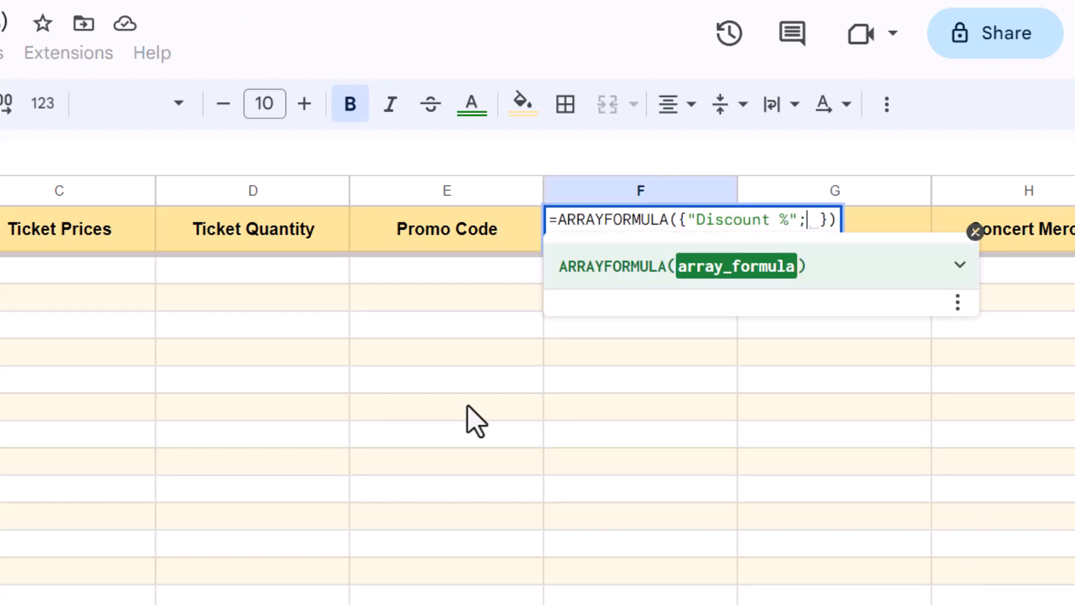
text(IF)
- Build IF(E2:E<>"",VLOOKUP(E2:E,Data!$B$3:$C$6 … in the Discount % formula
key(Tab)
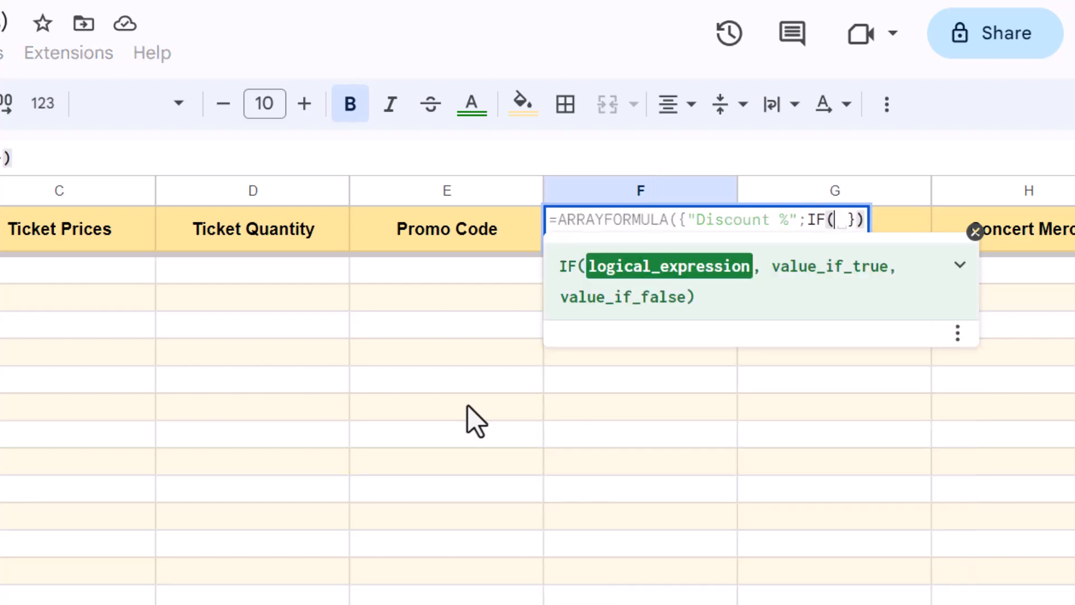
text(E2:E)
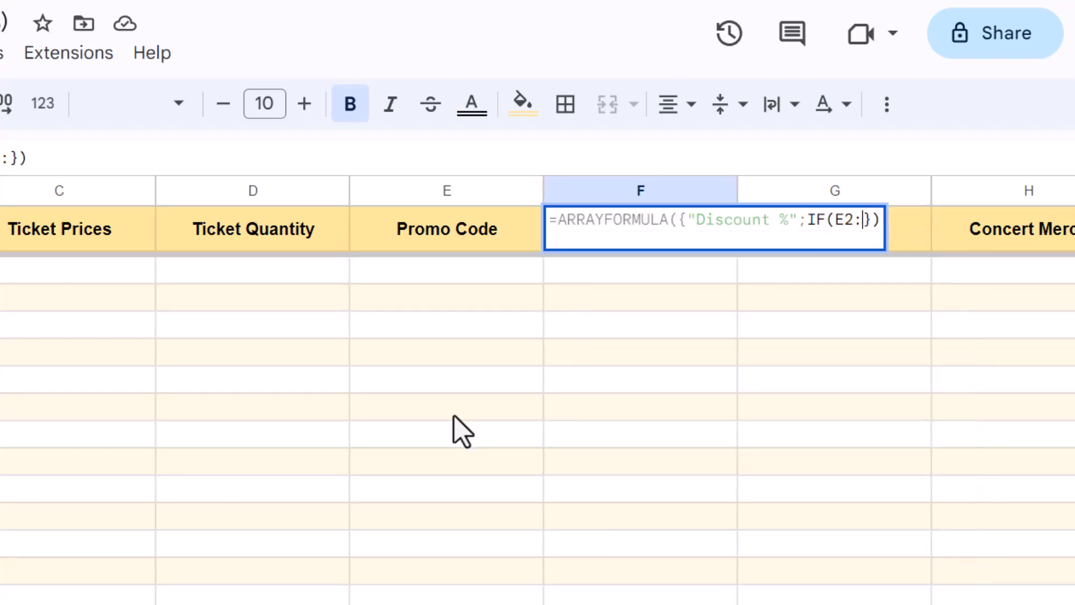
text(<>"",)
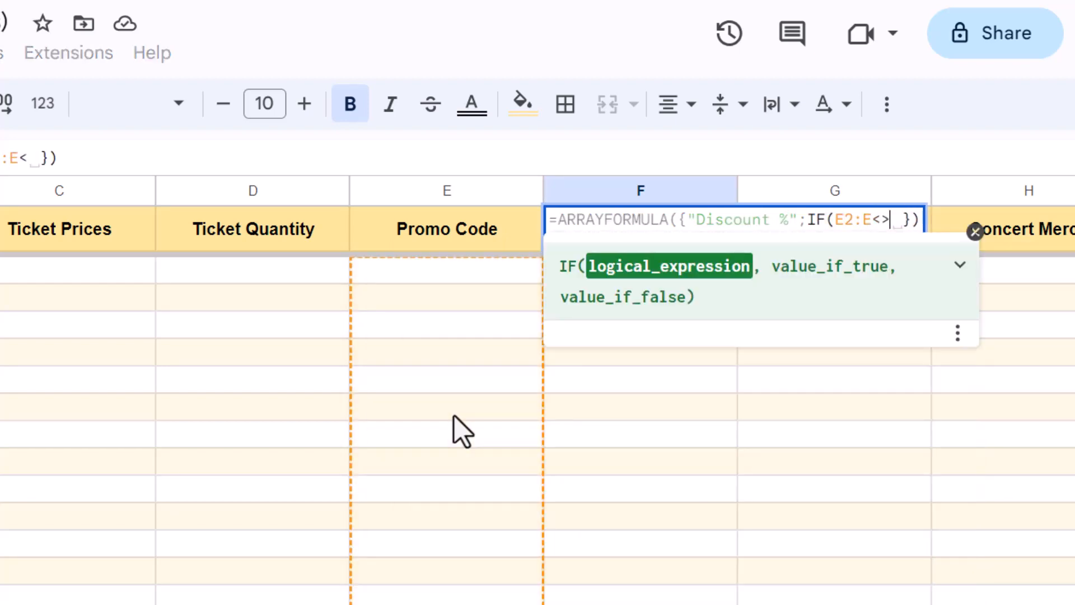
text(VLOOKUP)
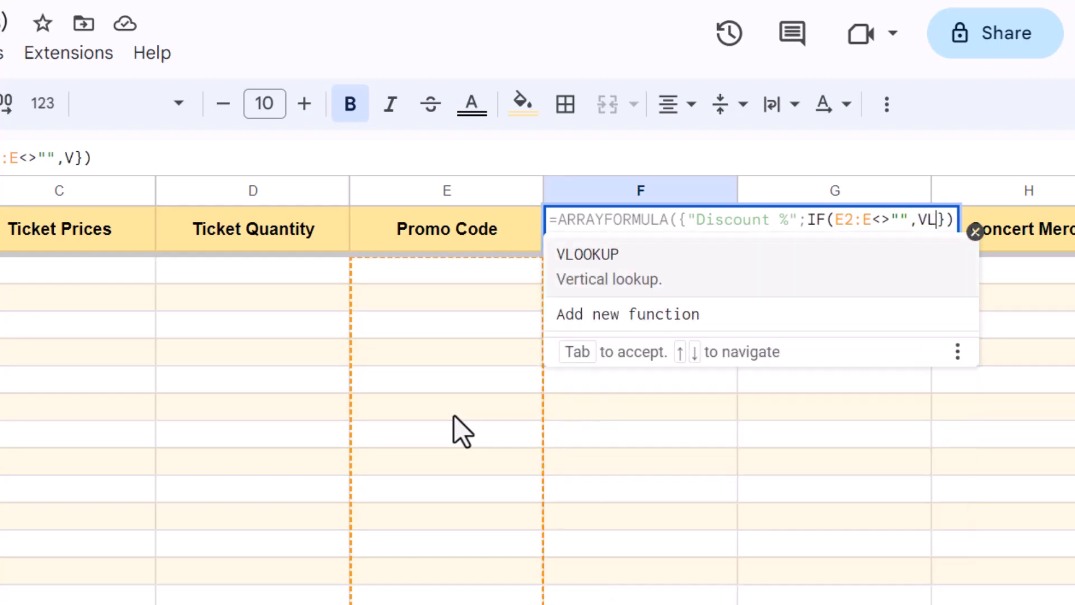
key(Tab)
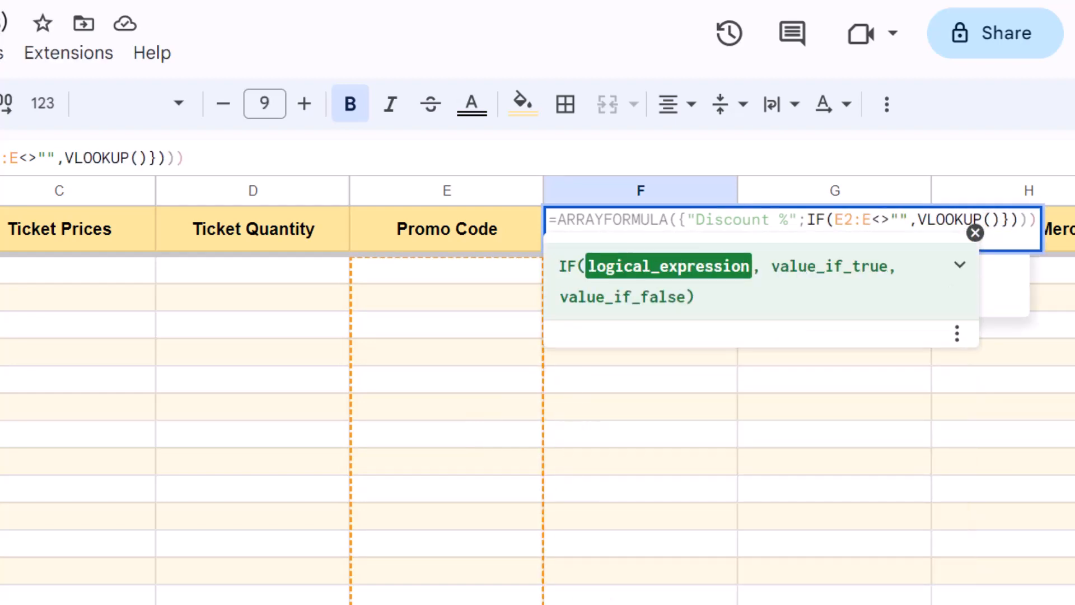
key(Left)
text(E2:E,)
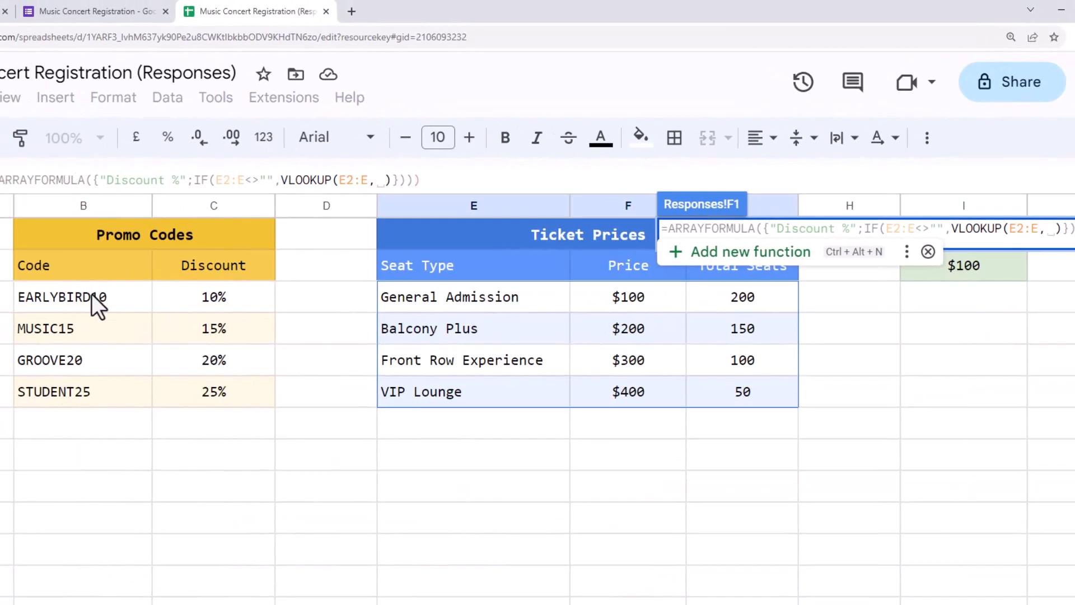
drag(101, 303, 210, 389)
key(F4)
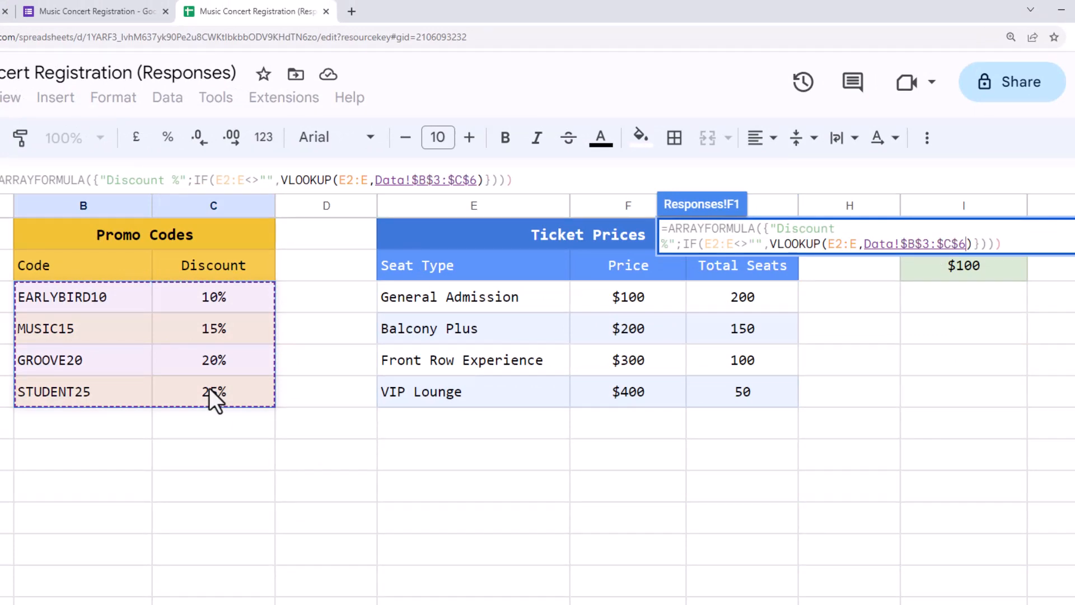
- Finish the lookup with column 2, FALSE, close the IF, and commit the Discount % formula
text(,2,)
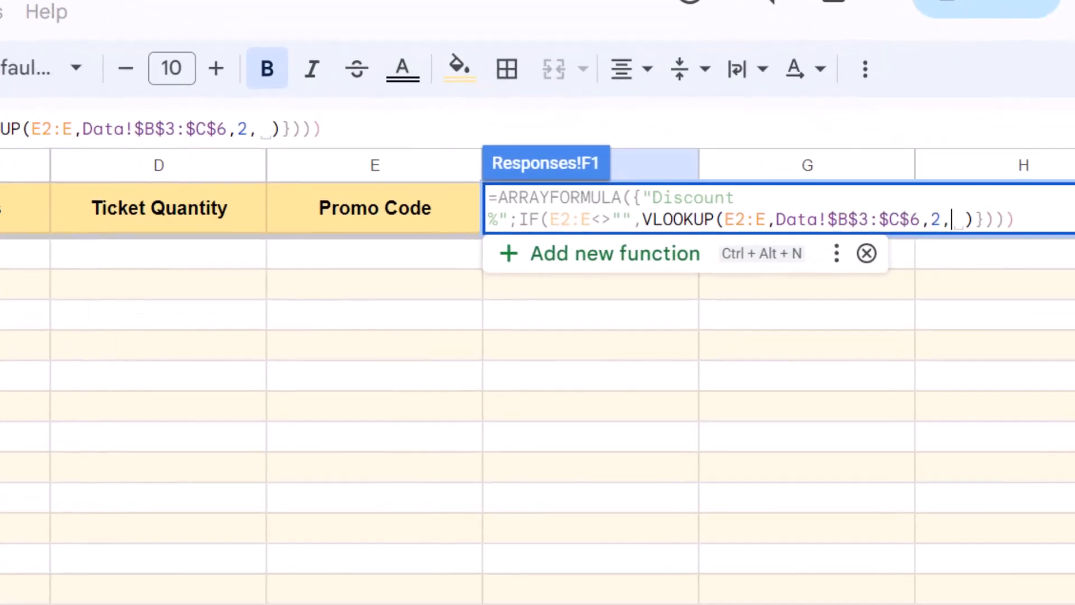
text(FALSE)
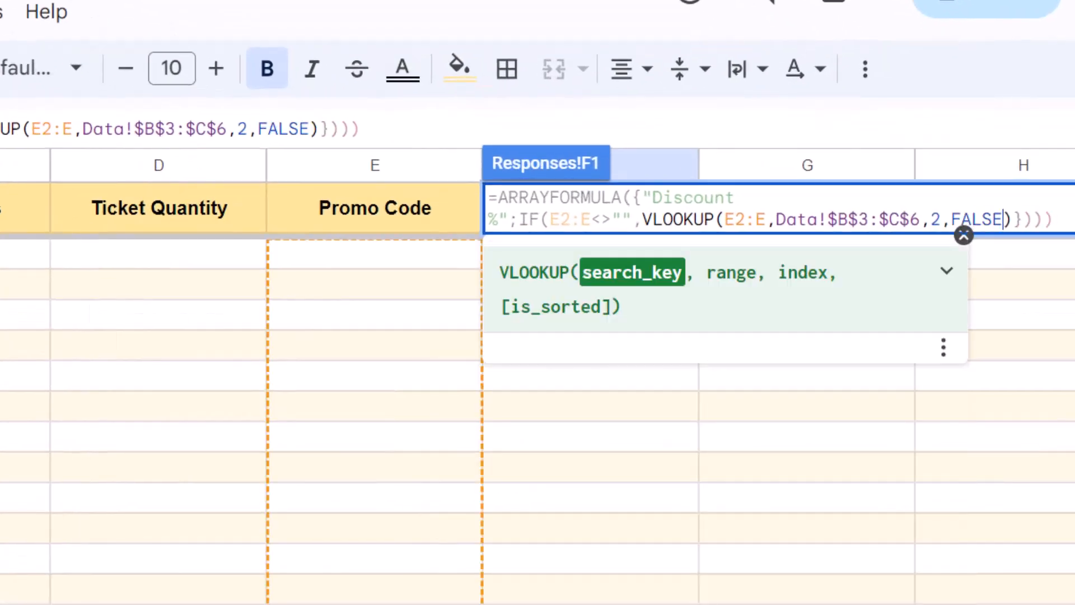
key(Right)
text(,)
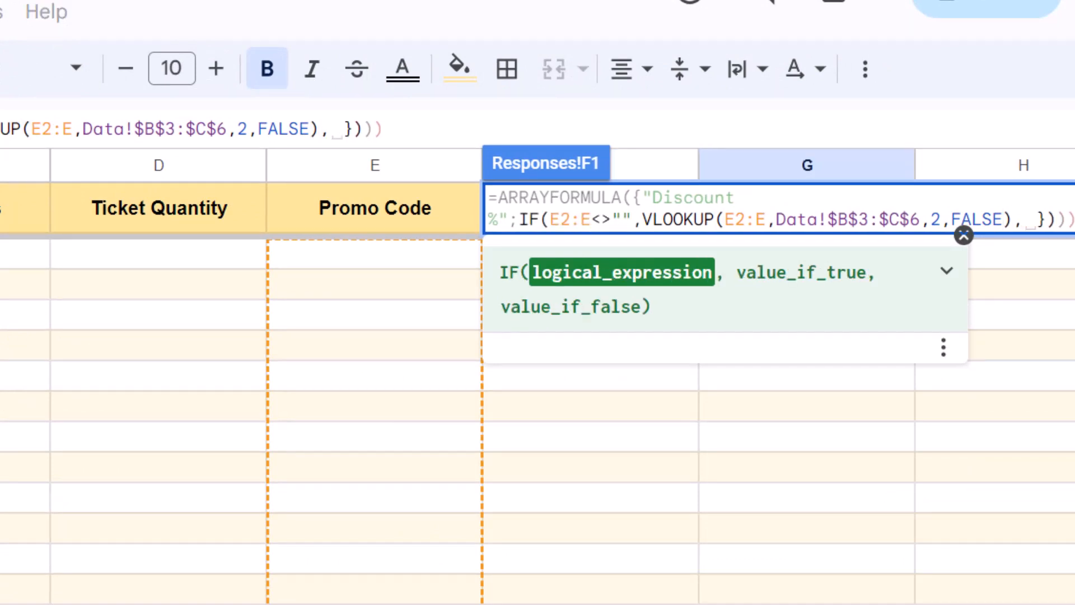
text())
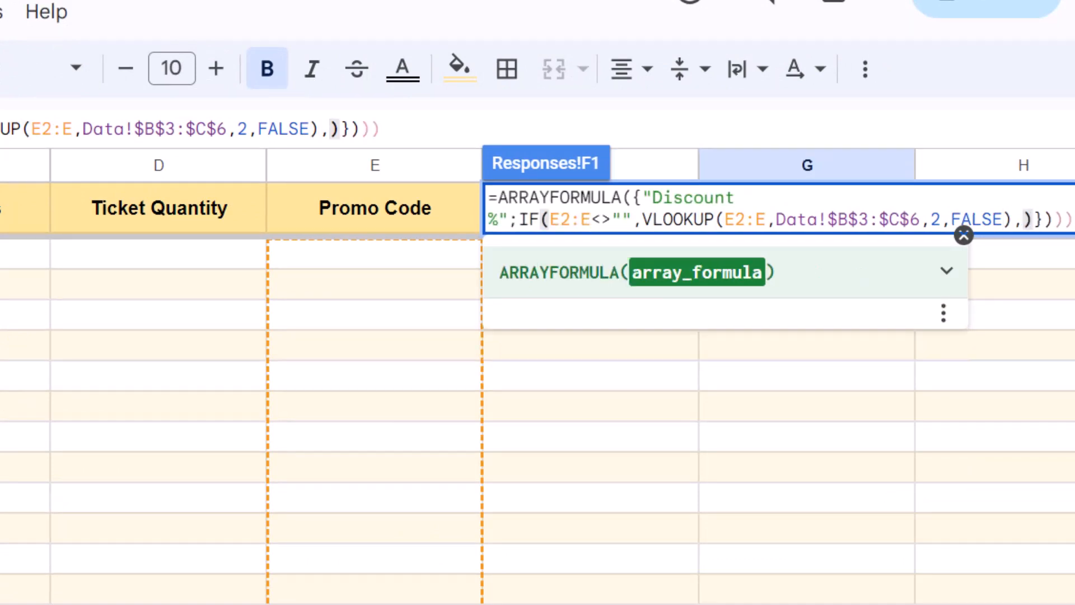
key(Right)
key(Right)
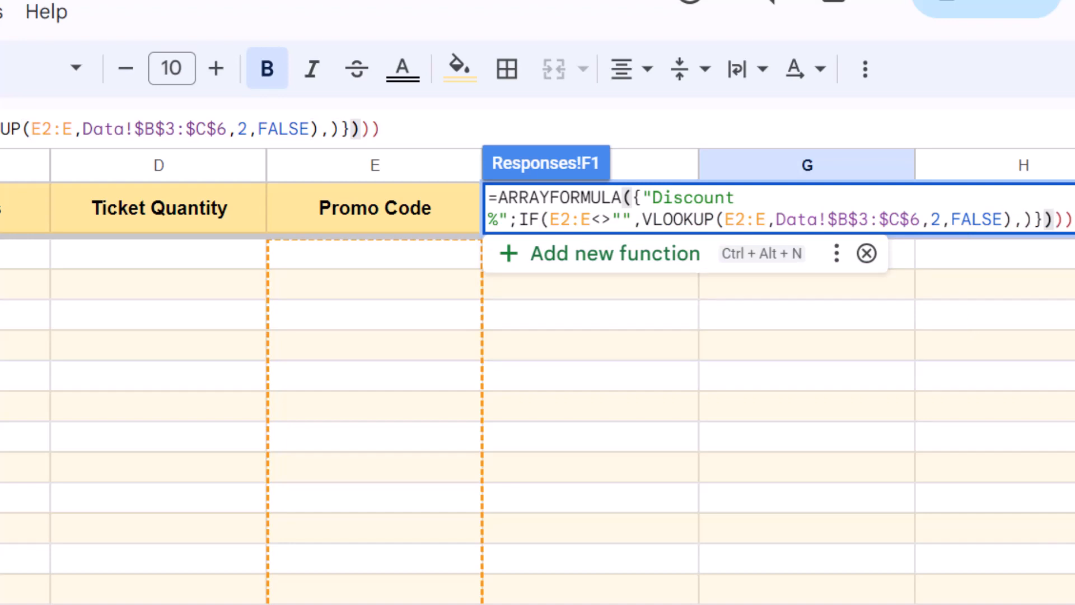
key(Delete)
key(Delete)
key(Return)
key(Left)
- Enter the test promo codes EARLYBIRD10 and the misspelled EARLY 10
text(EARLYBIR)
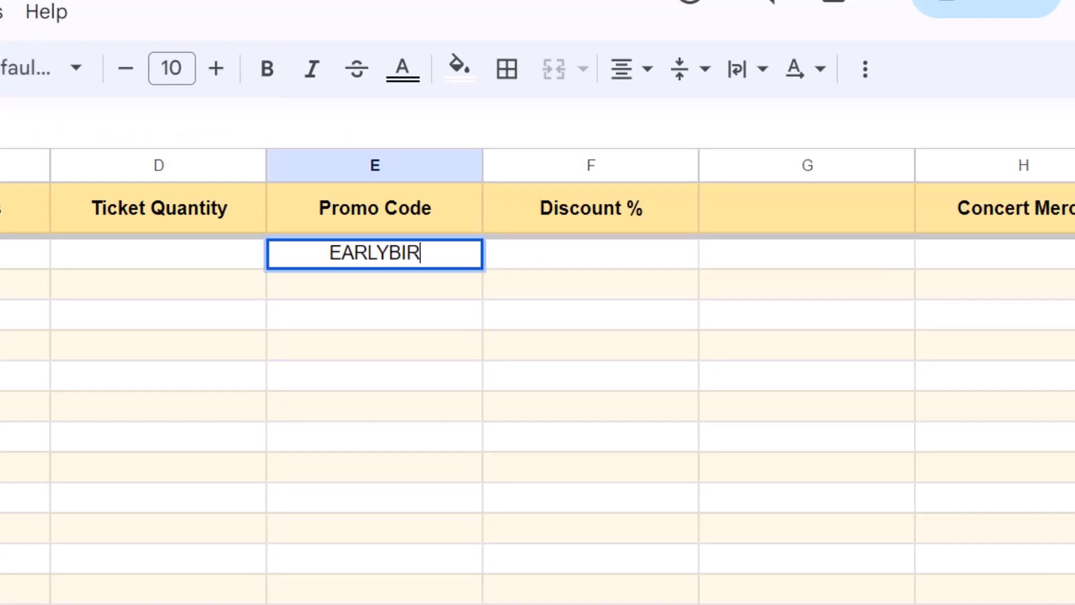
text(D10)
key(Return)
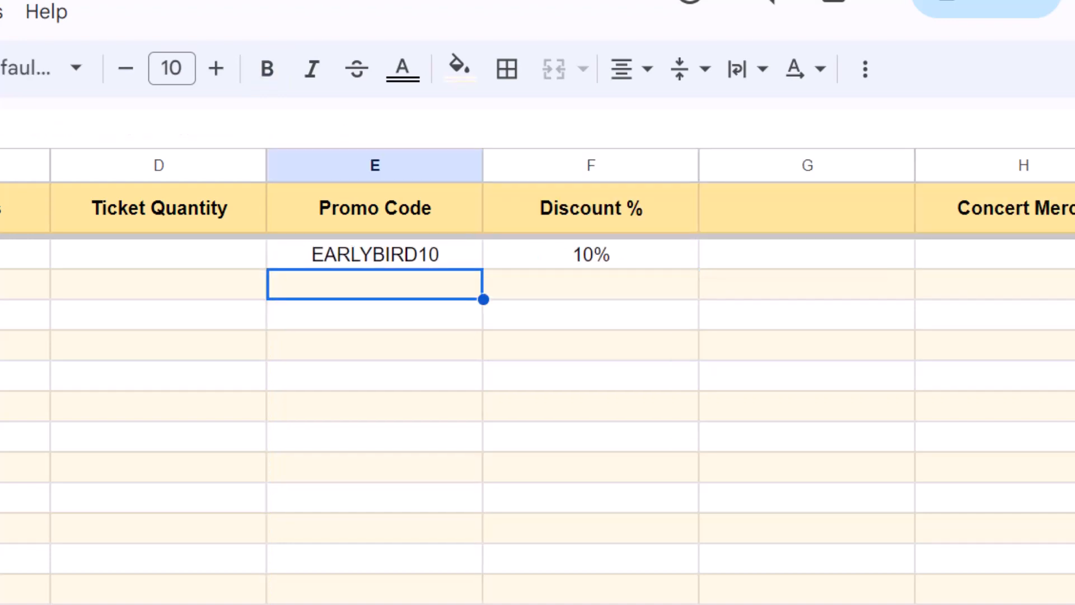
text(EARLY 10)
key(Return)
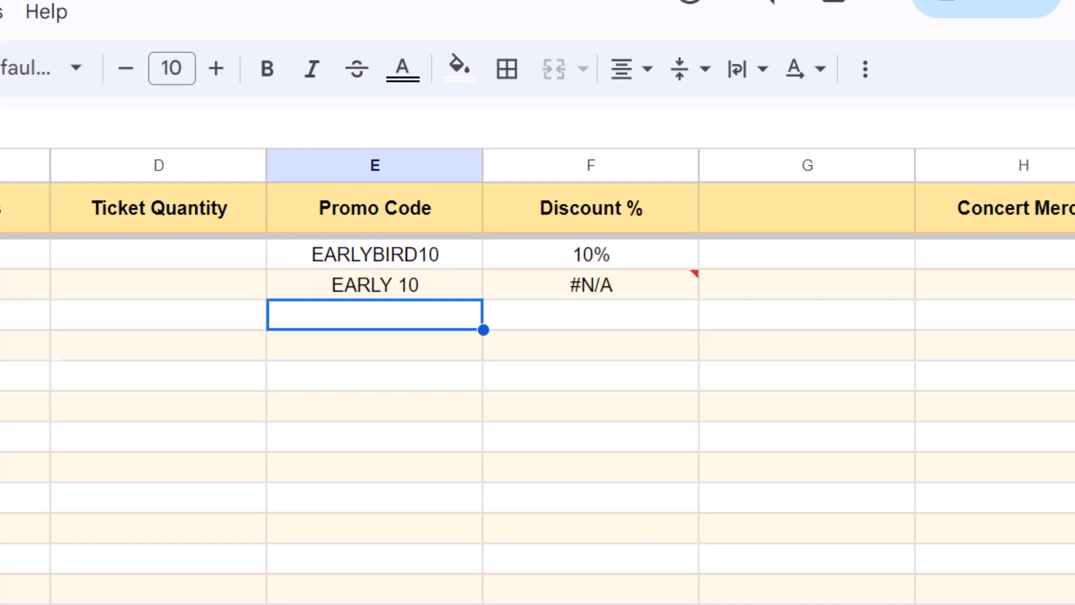
- Wrap the Discount % formula's VLOOKUP in IFERROR with a 0 fallback
double_click(591, 208)
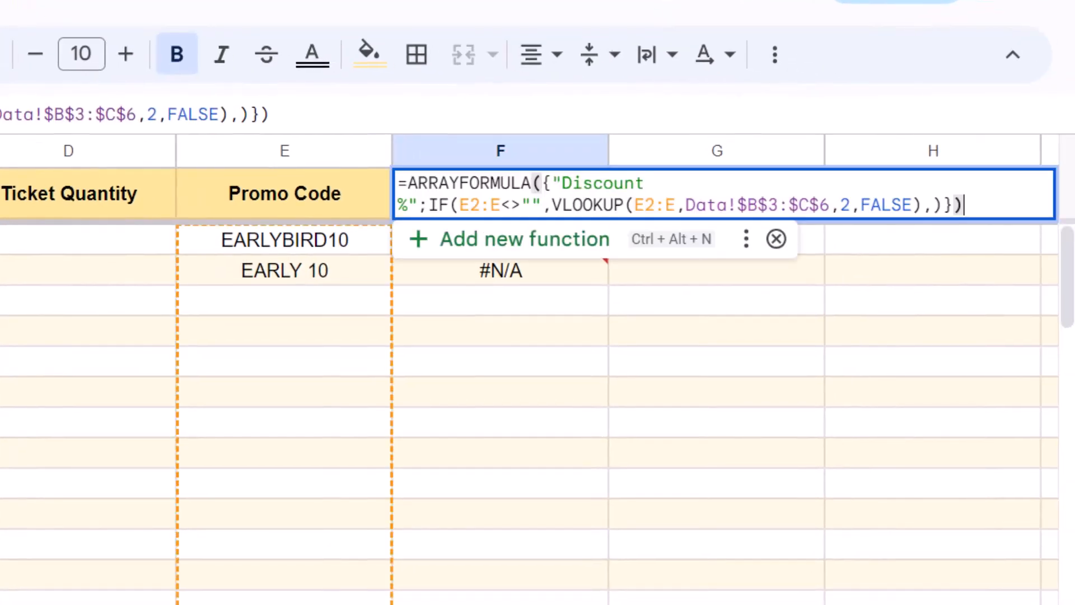
click(643, 220)
text(IFERROR()
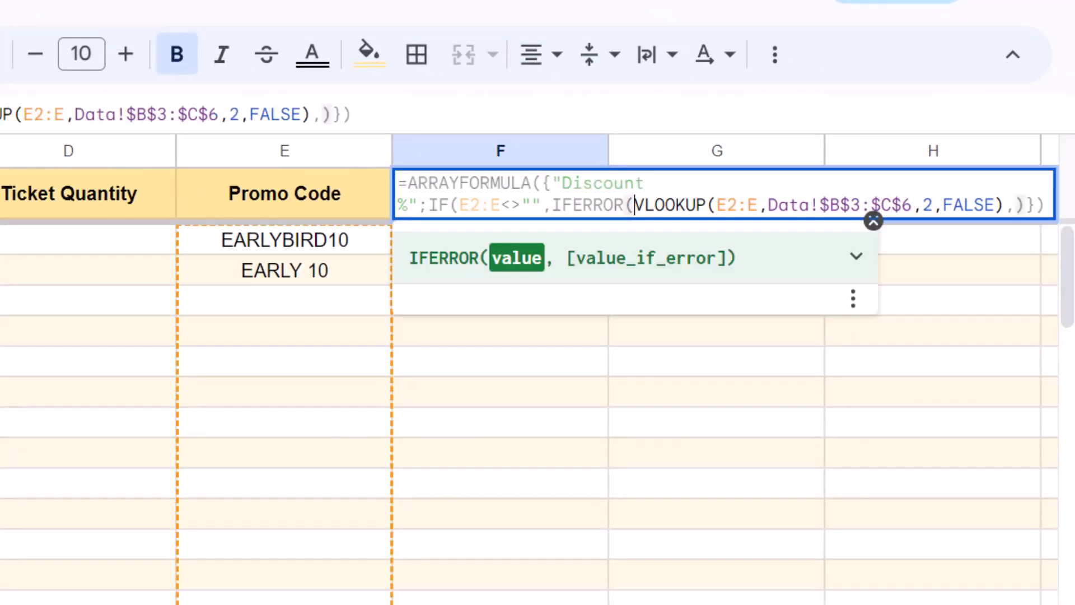
key(Right)
key(Right)
key(Right)
key(Right)
key(Right)
key(Right)
key(Right)
key(Right)
key(Right)
key(Right)
key(Right)
key(Right)
key(Right)
key(Right)
key(Right)
key(Right)
key(Right)
key(Right)
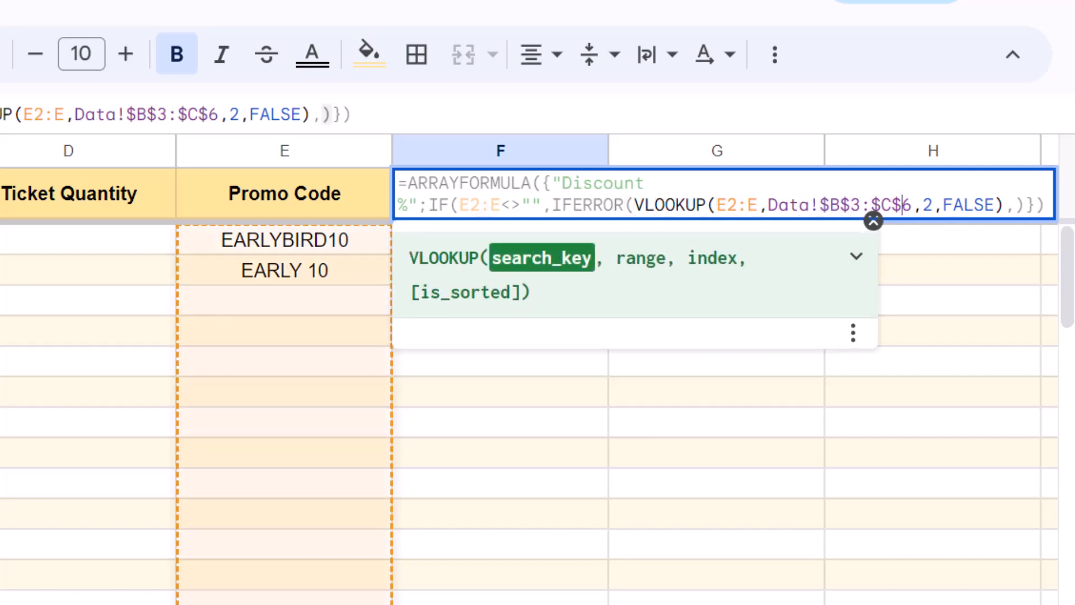
key(Right)
key(Right)
key(Right)
key(Right)
key(Right)
key(Right)
key(Right)
key(Right)
key(Right)
key(Right)
key(Right)
key(Left)
key(Left)
key(Right)
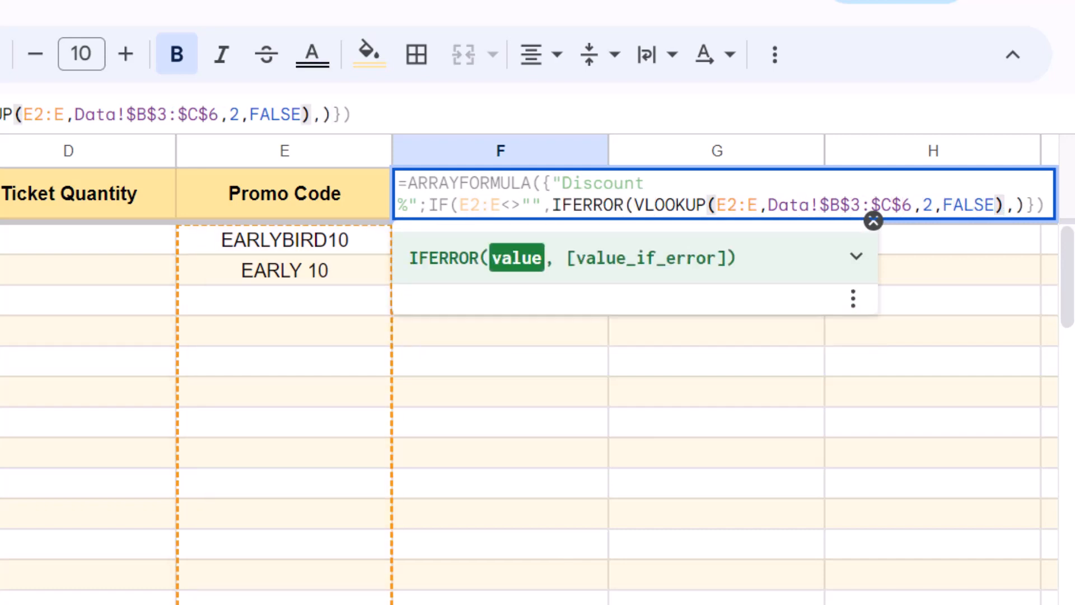
key(Right)
text(0)
key(Right)
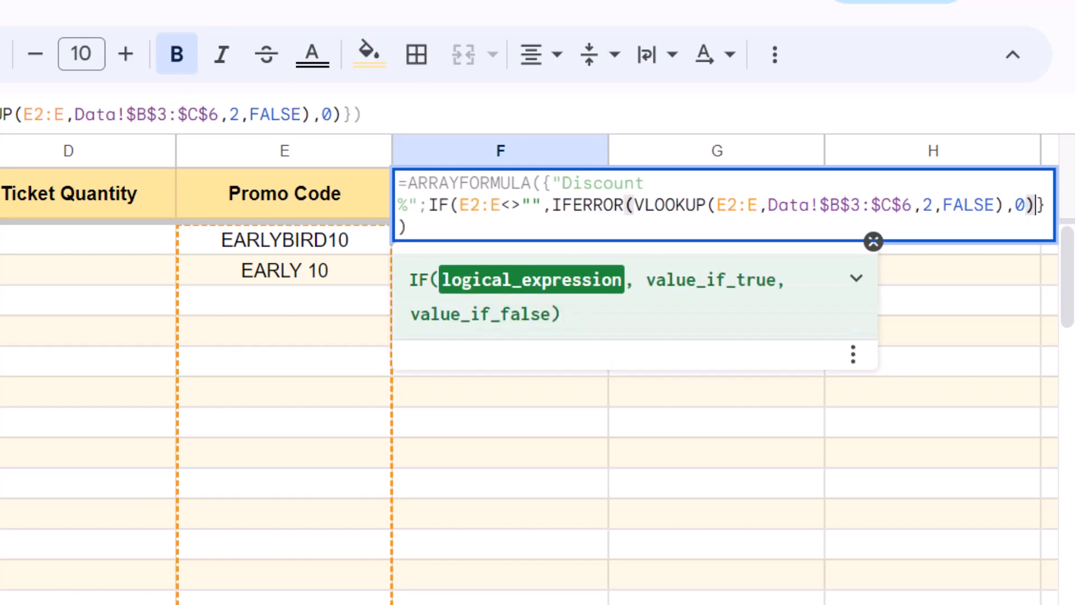
key(Return)
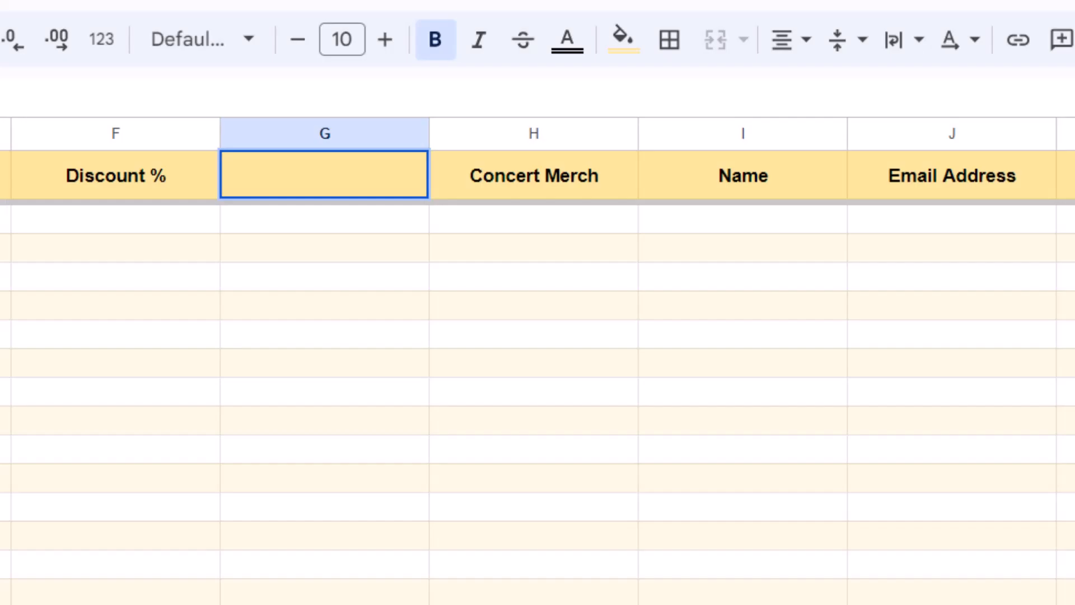
- Enter a 'Final Ticket Price' ARRAYFORMULA in G1 computing C2:C*(1-F2:F) for non-blank prices
text(=ARR)
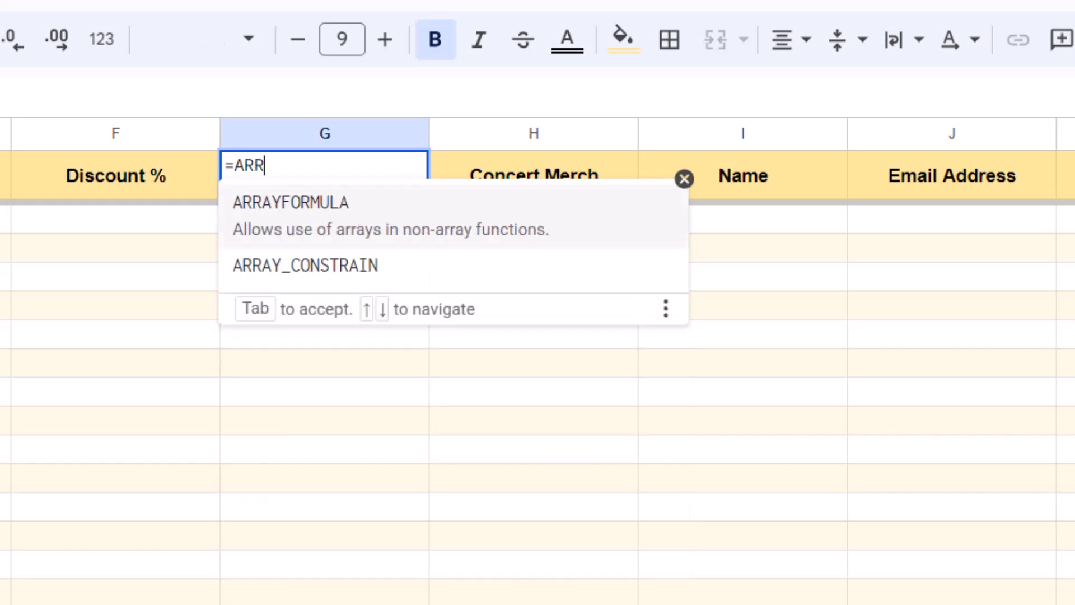
key(Tab)
text({})
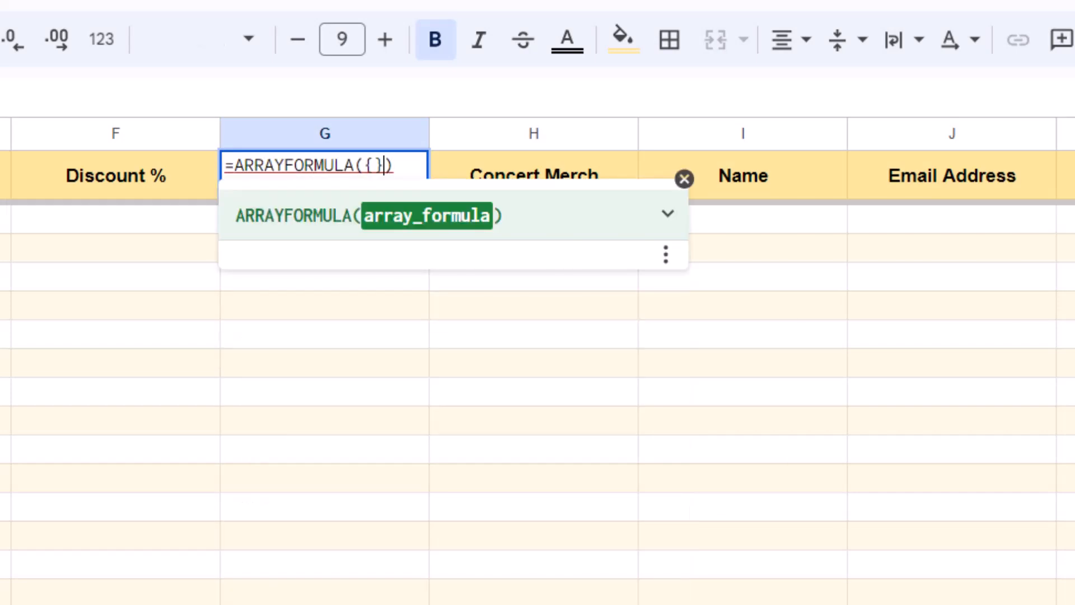
text("Final Ticket Price")
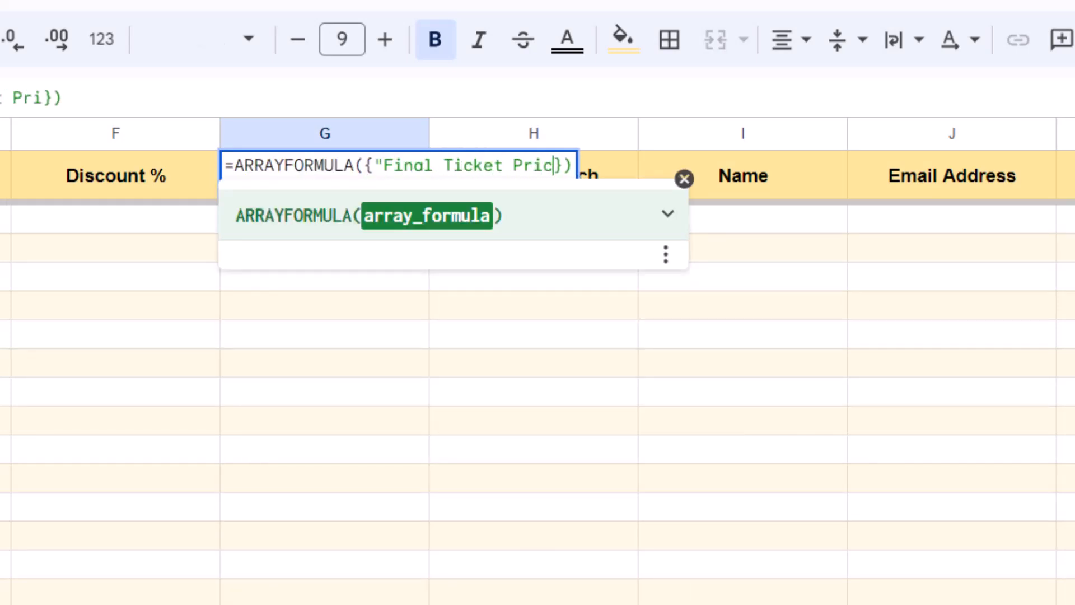
text(;IF(NOT(ISBLANK)
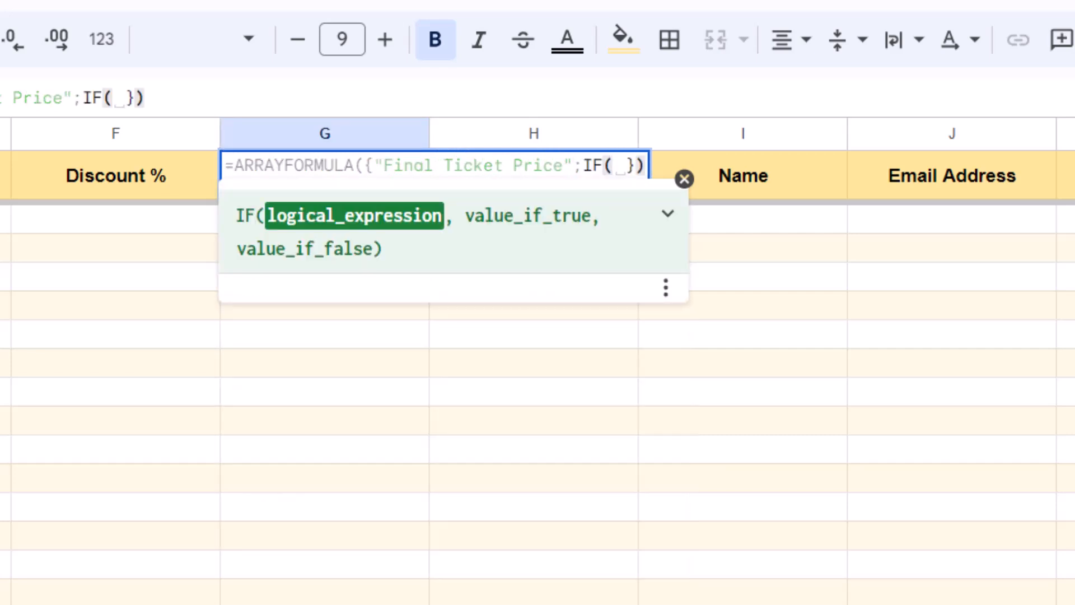
text((C)
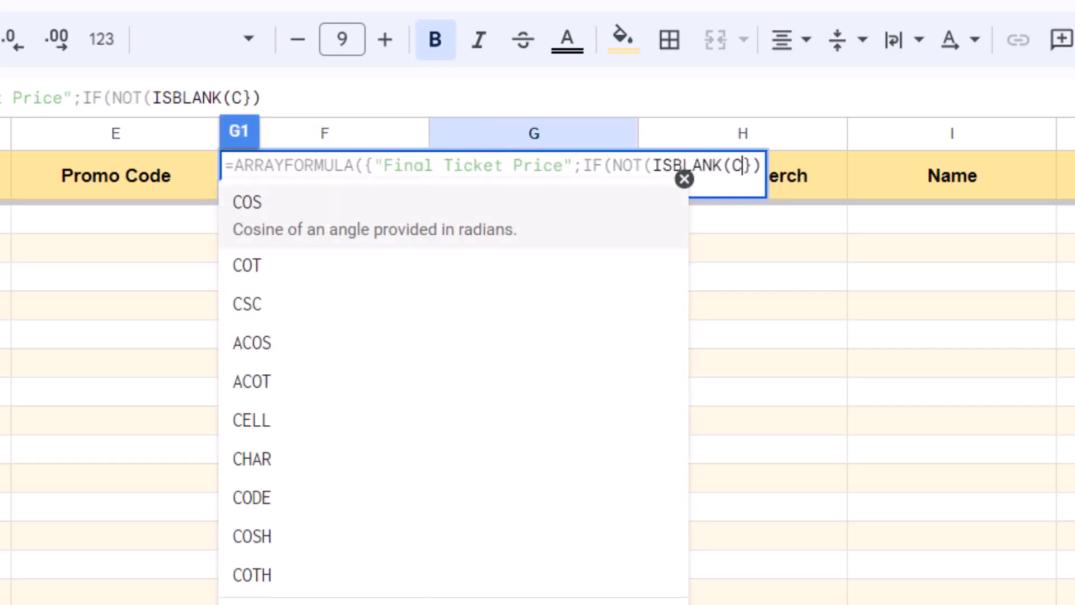
text(2:C)))
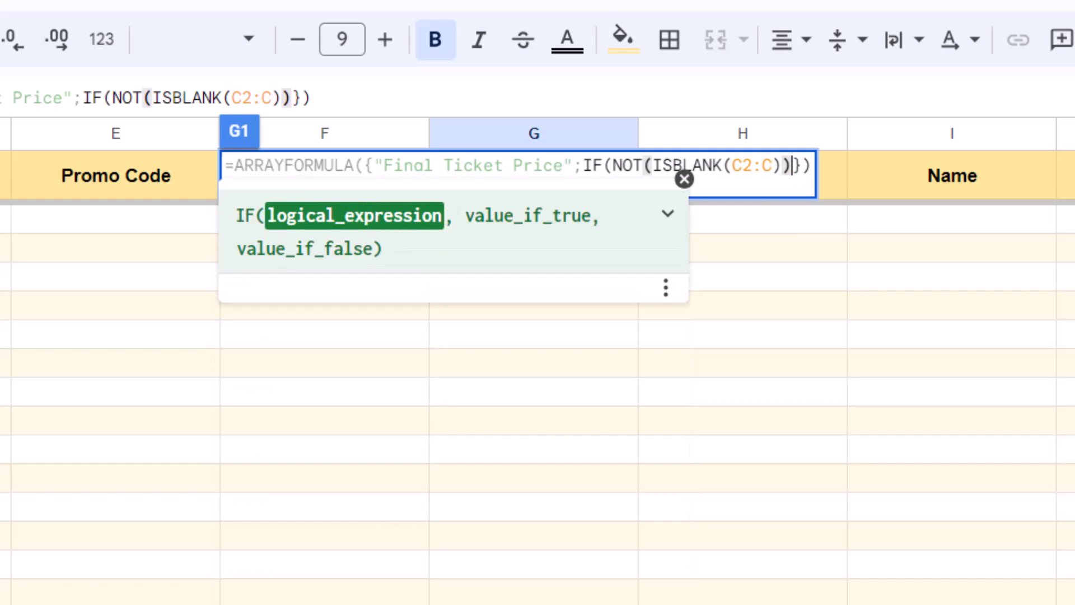
text(,C2:C*)
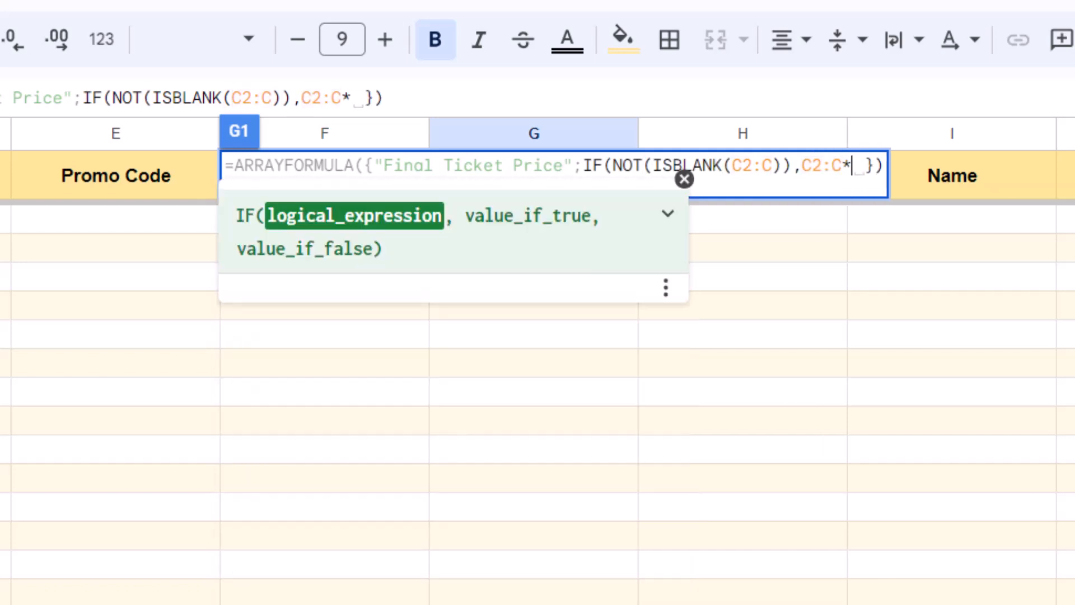
text((1-F2:F))
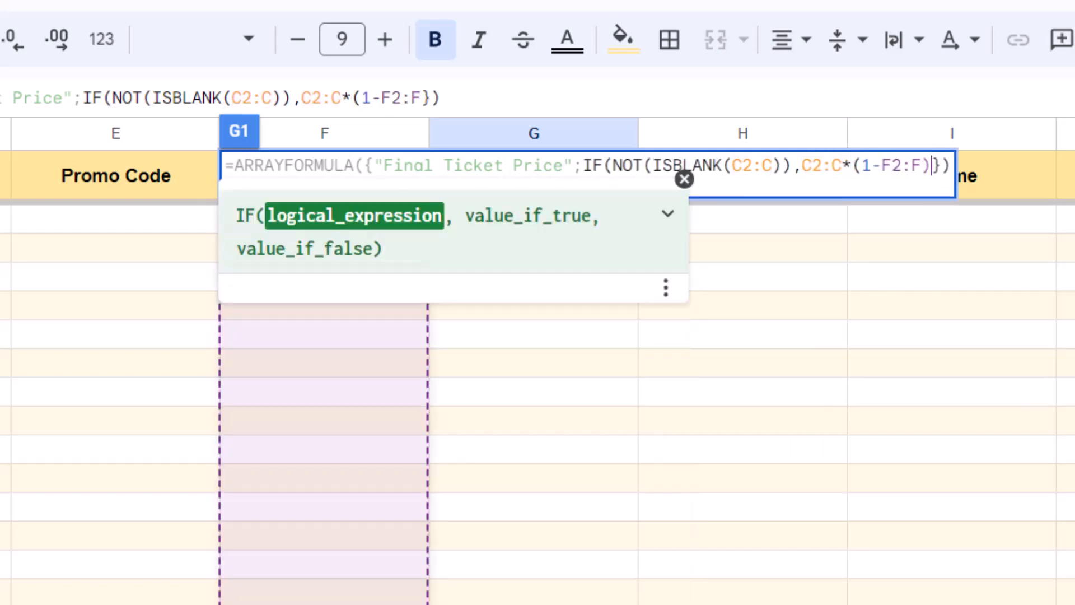
text(,)
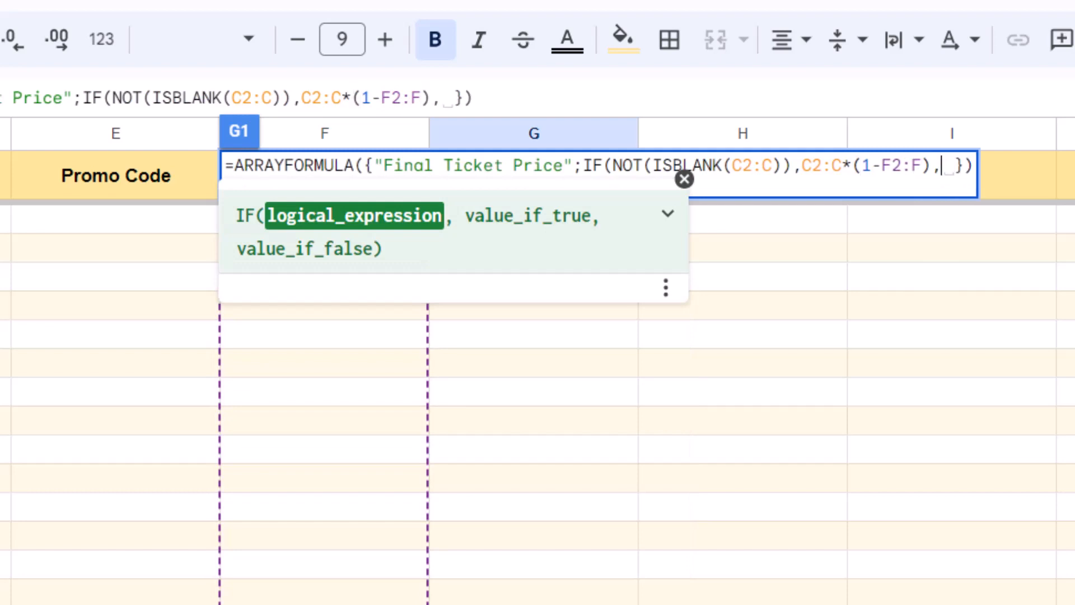
key(Return)
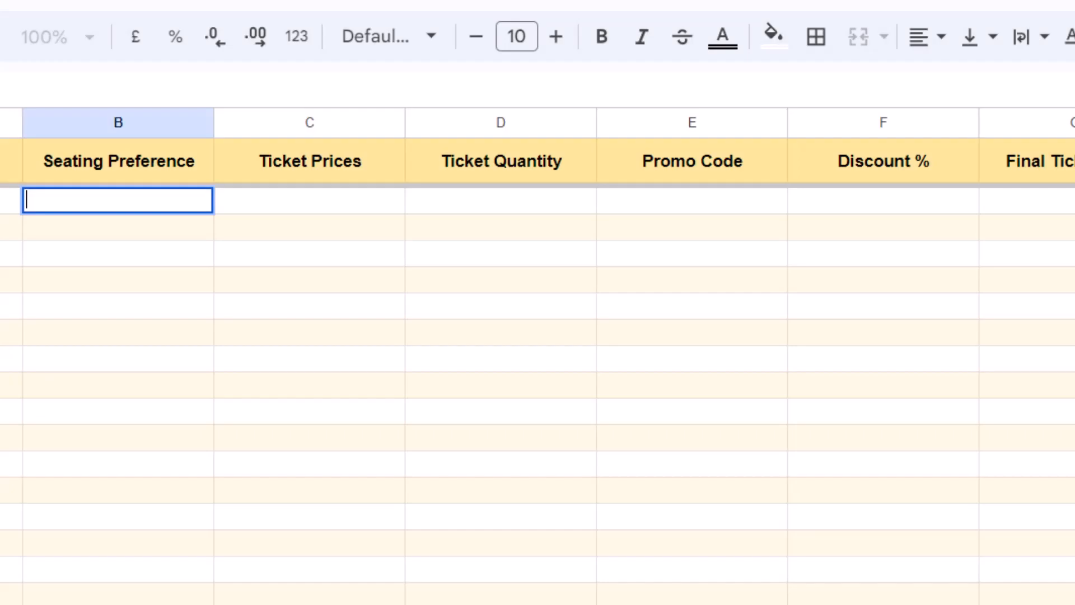
- Fill the test row with VIP Lounge, price 400, 2 tickets and promo earlybird10, then check the results
text(VIP Lounge)
key(Tab)
text(400)
key(Tab)
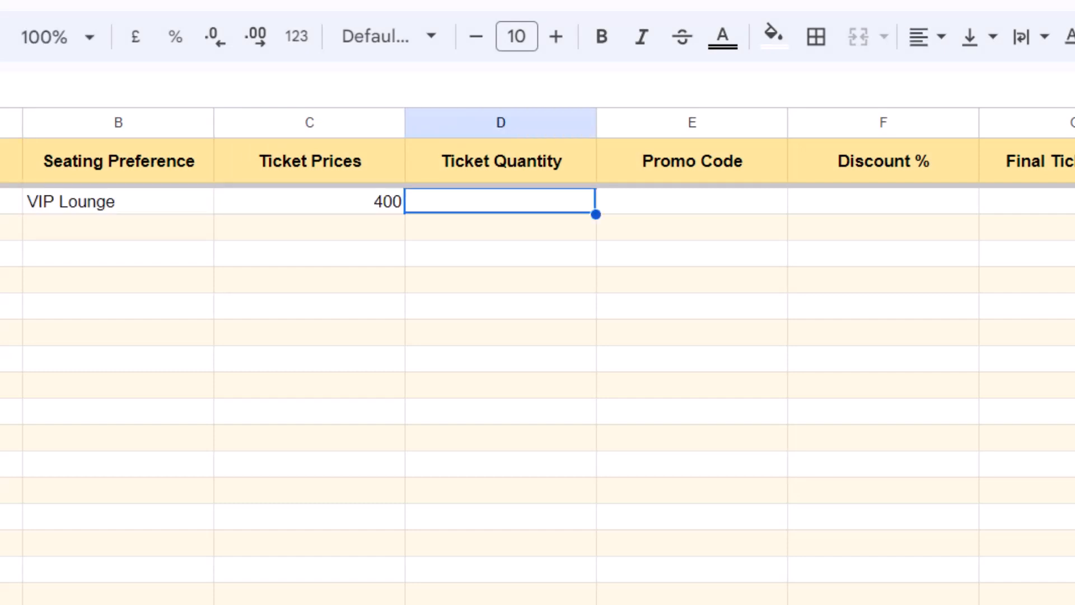
text(2)
key(Tab)
text(earlybird10)
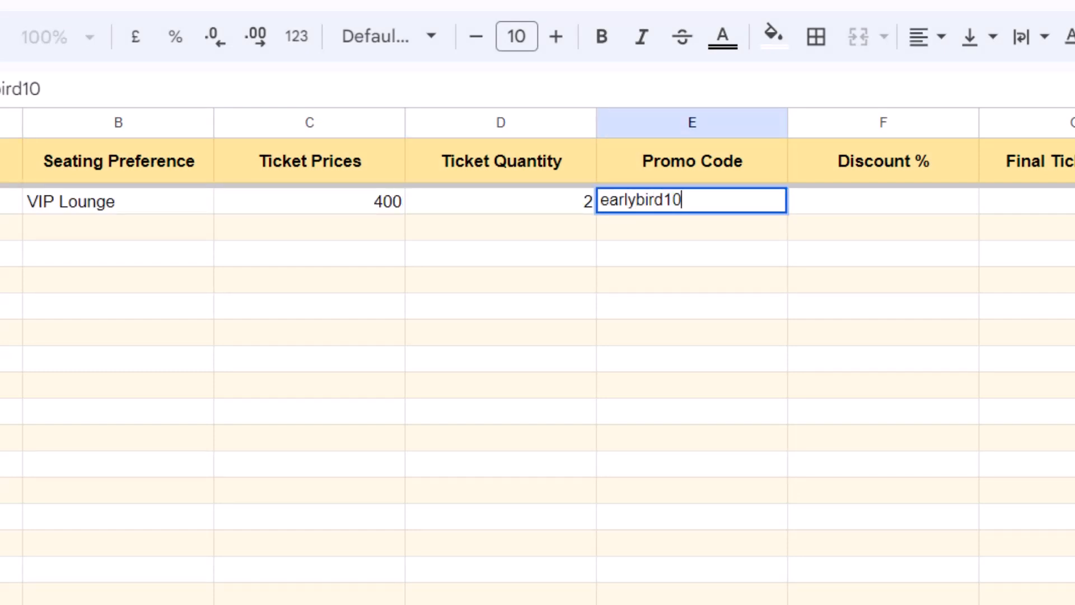
key(Tab)
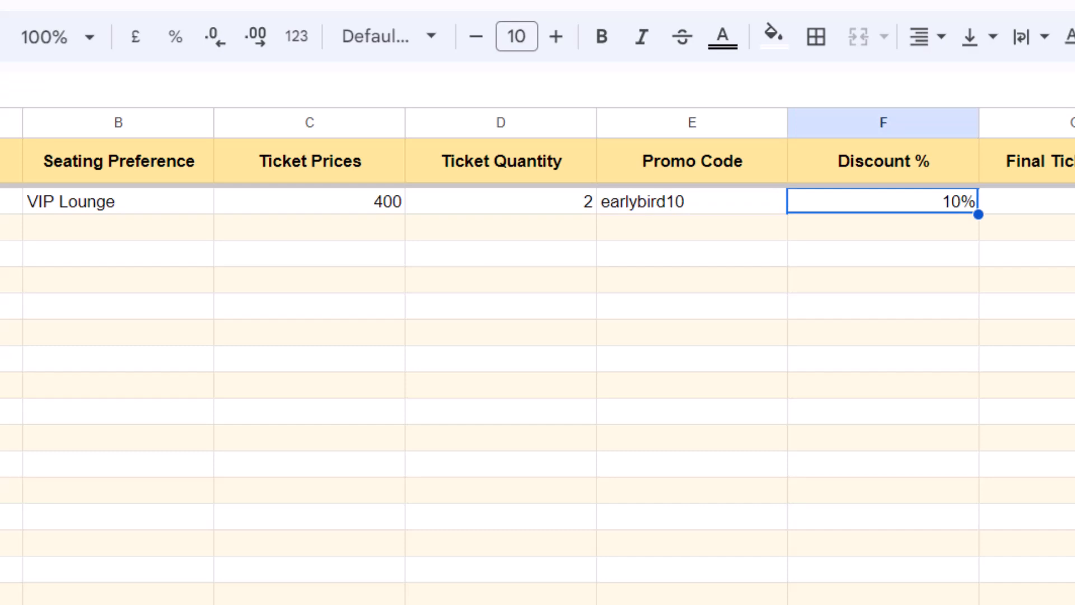
key(Tab)
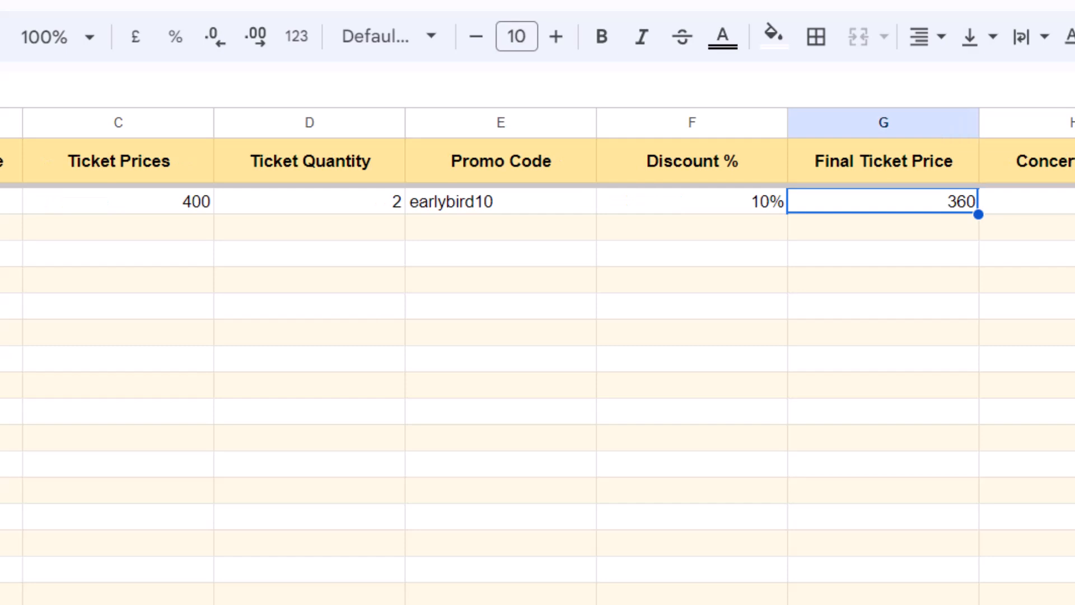
scroll(537, 336, right, 6)
- Insert an empty column beside the Concert Merch column
click(336, 121)
right_click(336, 120)
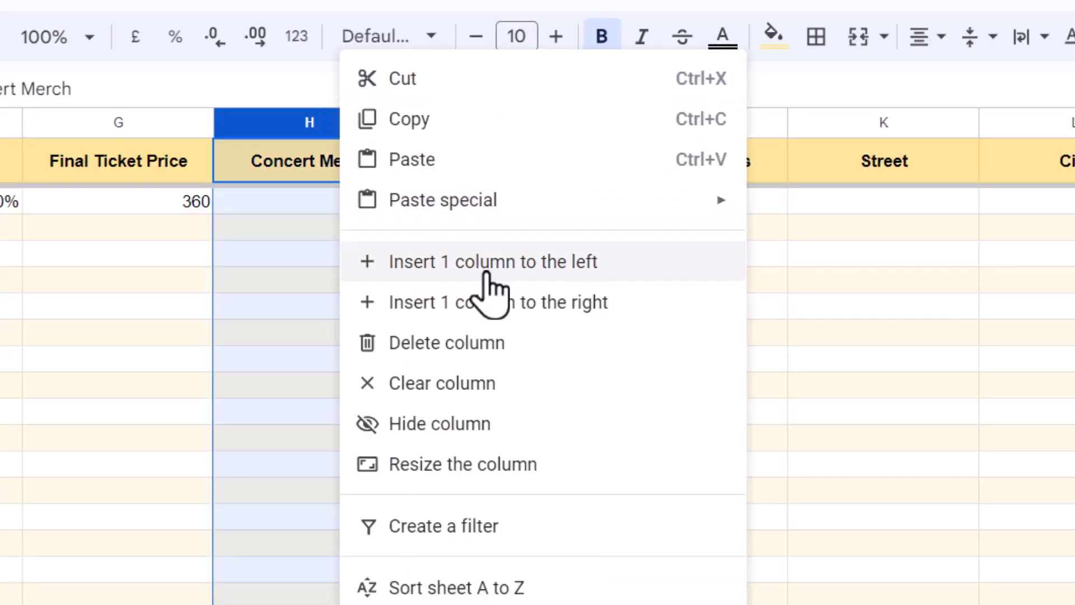
click(493, 303)
- Add a 'Concert Merch Price' ARRAYFORMULA returning the Data sheet's absolute $100 merch price when H is Yes
click(509, 171)
text(=AA)
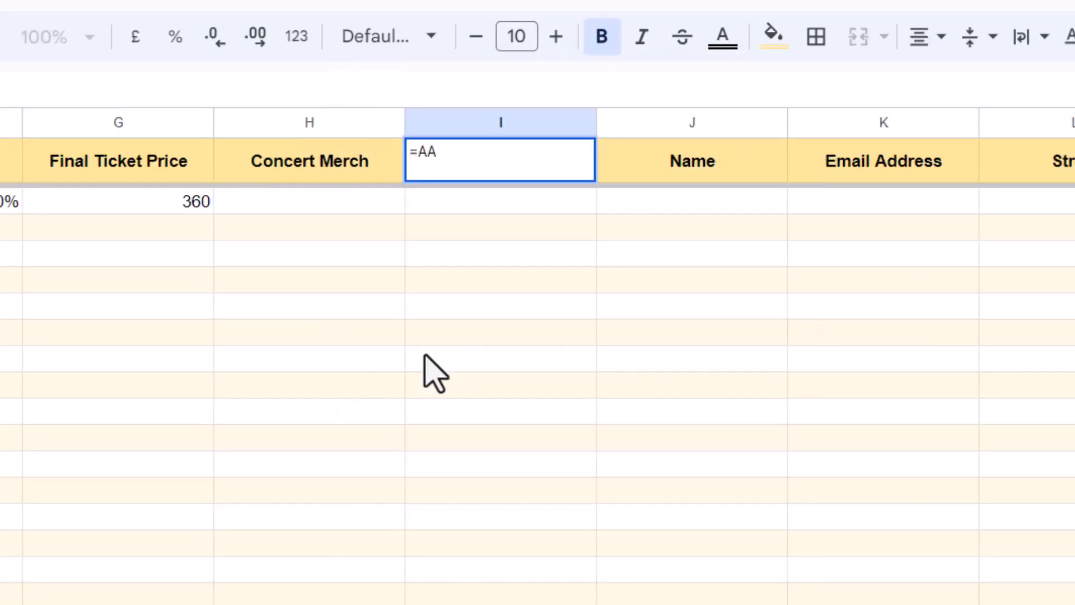
text(RR)
key(Tab)
text({})
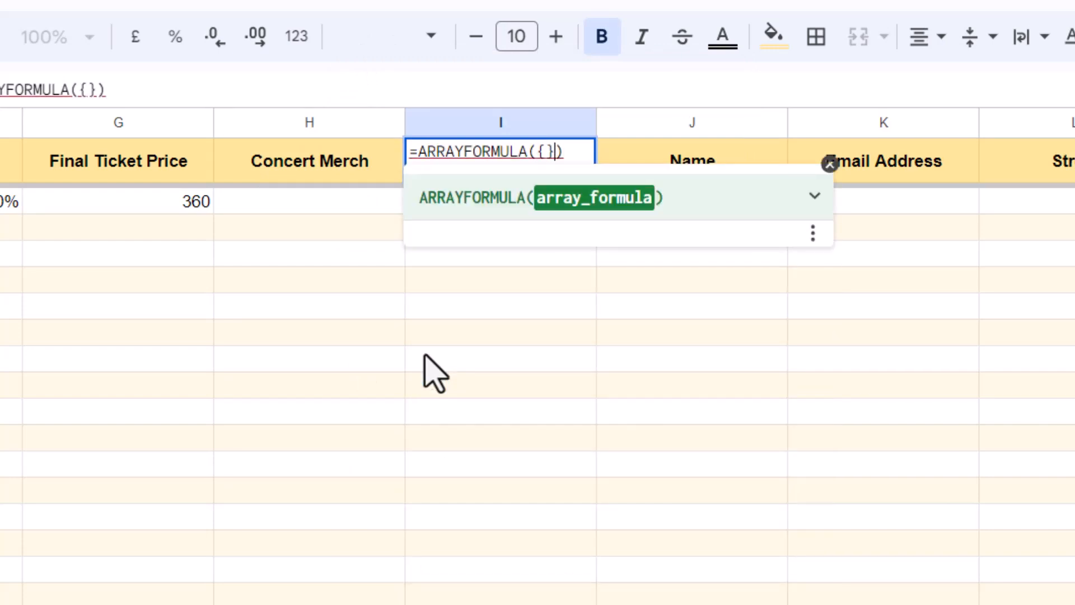
key(Left)
text("Con)
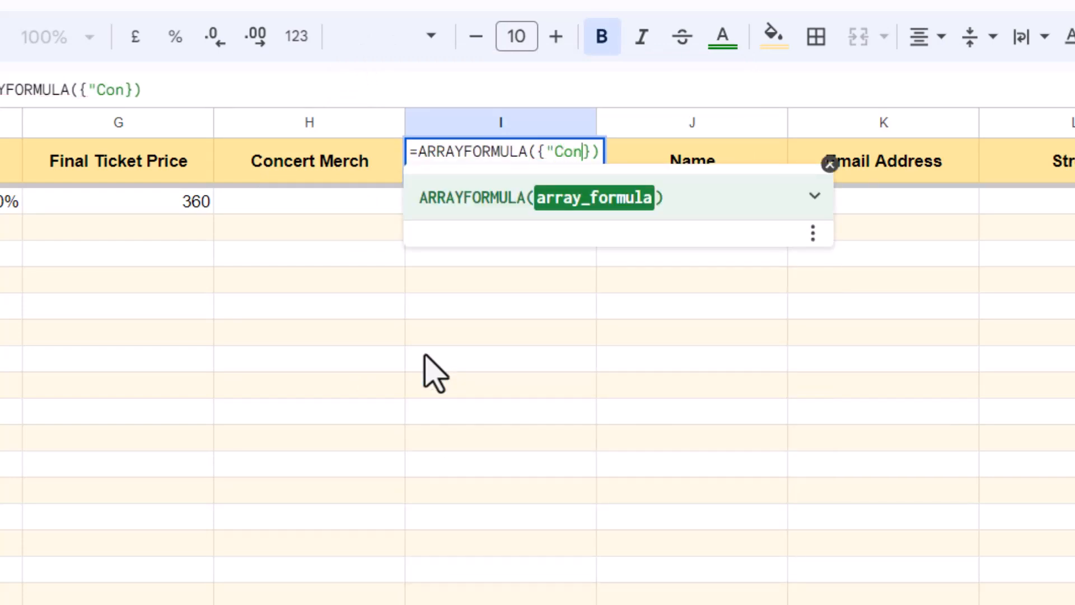
text(cert Merch Price")
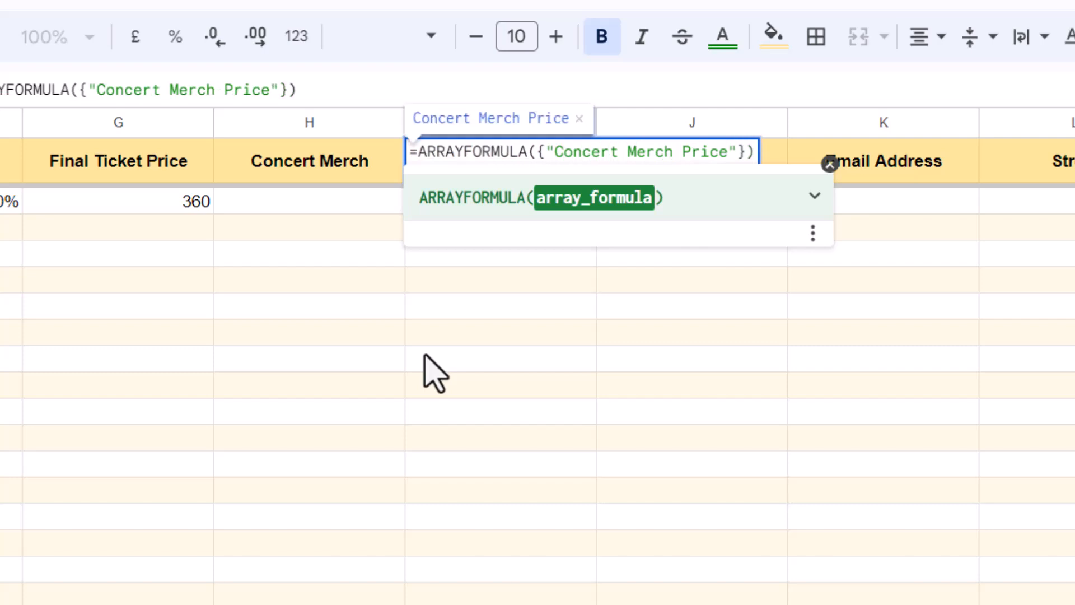
text(; )
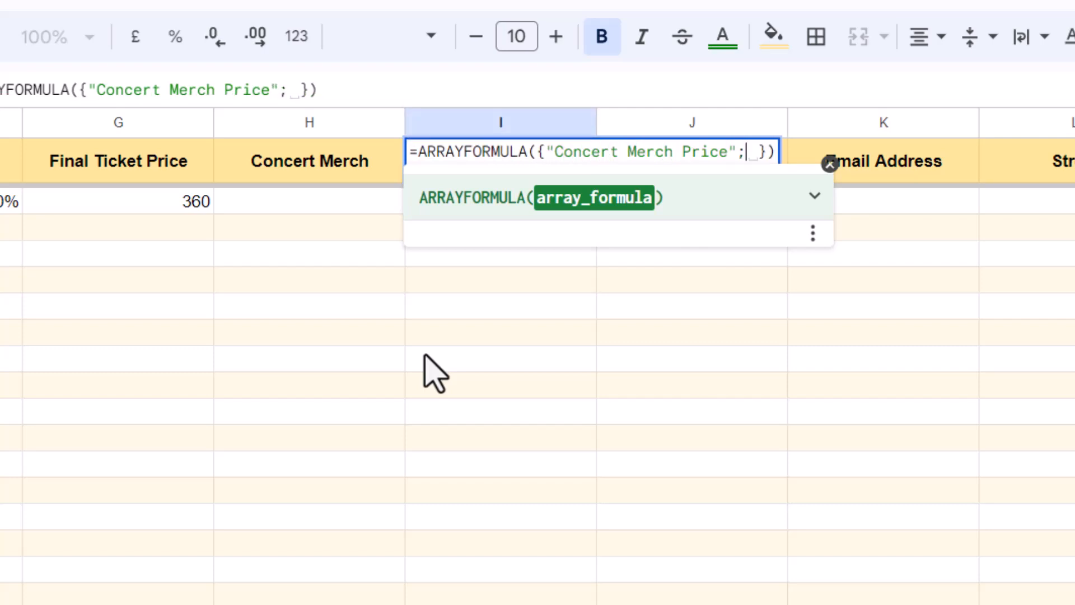
text(IF(H2:H)
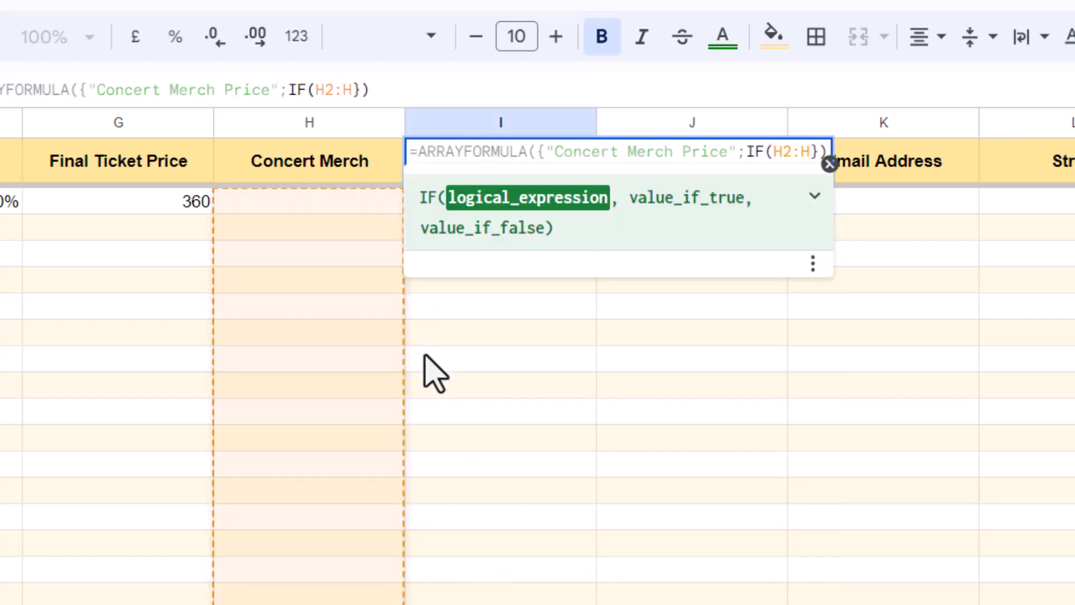
text(="Yes",)
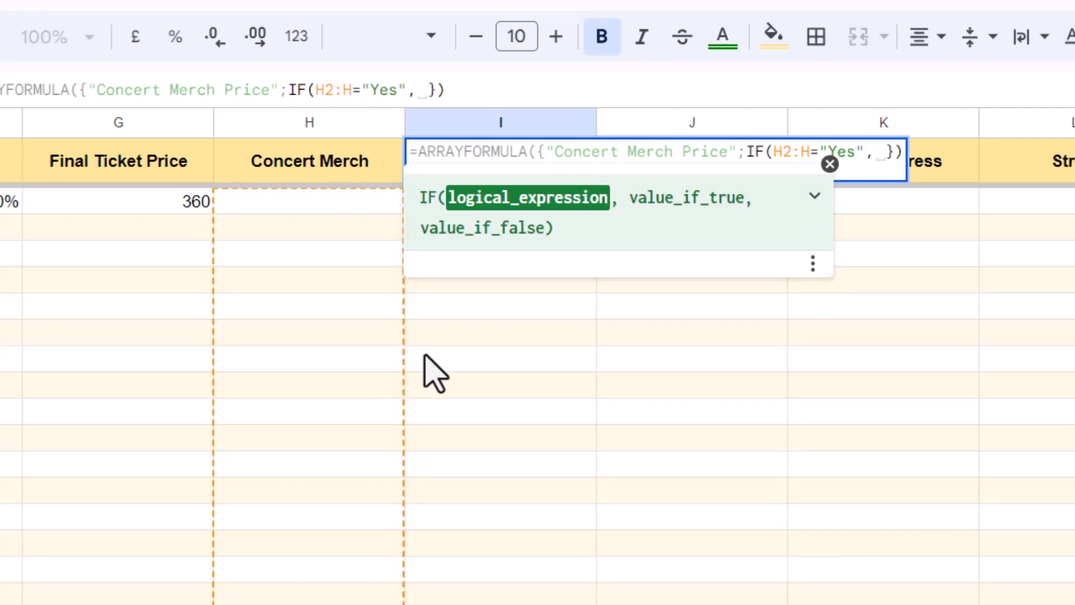
click(269, 602)
click(1043, 210)
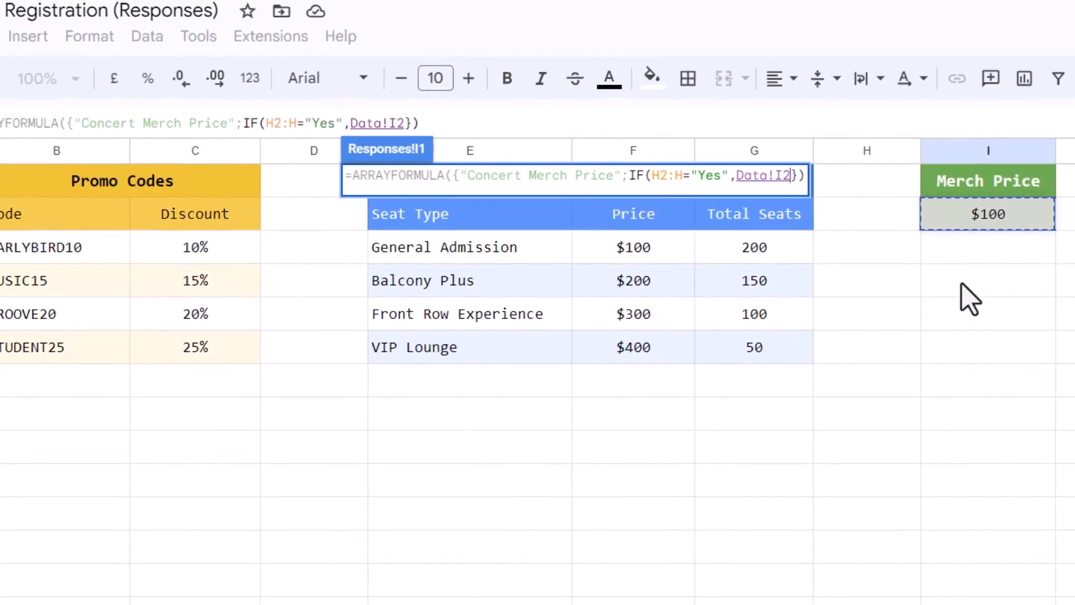
key(F4)
text(,)
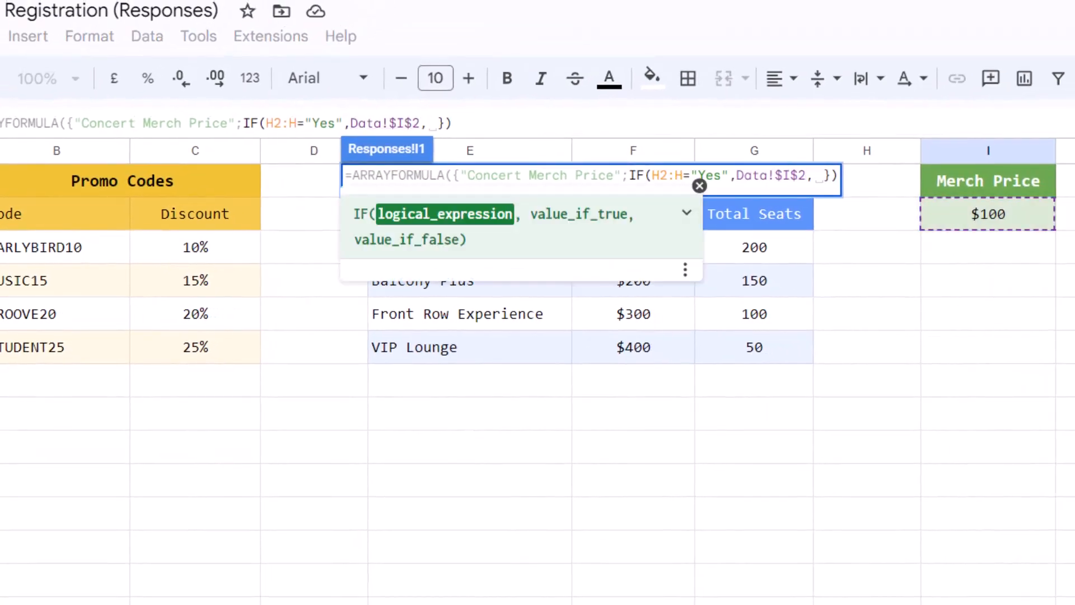
text("")
key(Return)
key(Left)
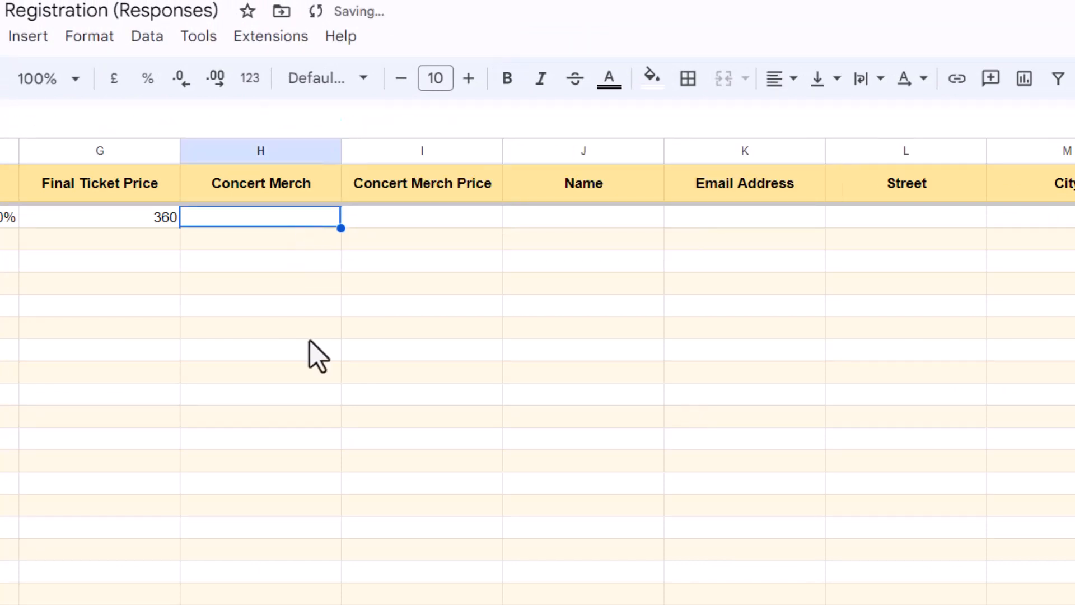
- Enter Yes as the test row's Concert Merch answer
text(Yes)
key(Tab)
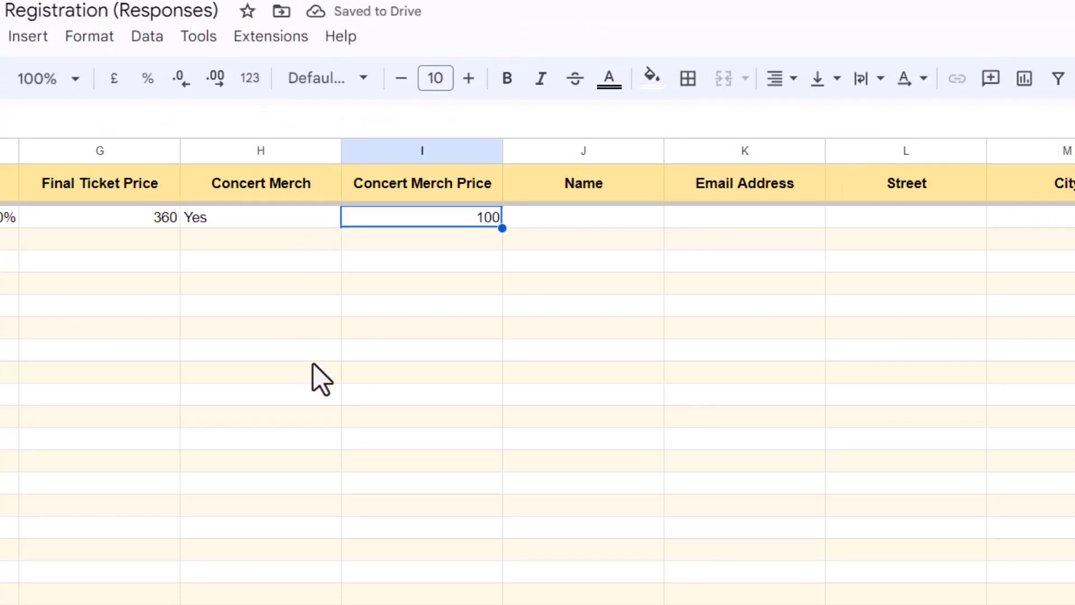
click(312, 359)
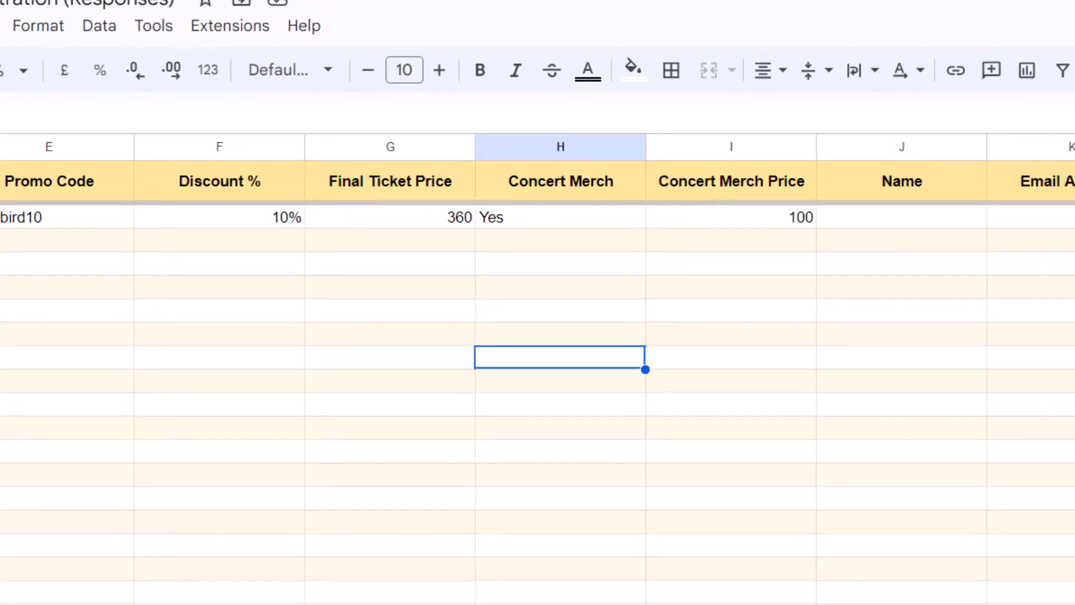
- Review the test row, the Ticket Quantity column and the Data sheet's Total Seats values
click(1, 217)
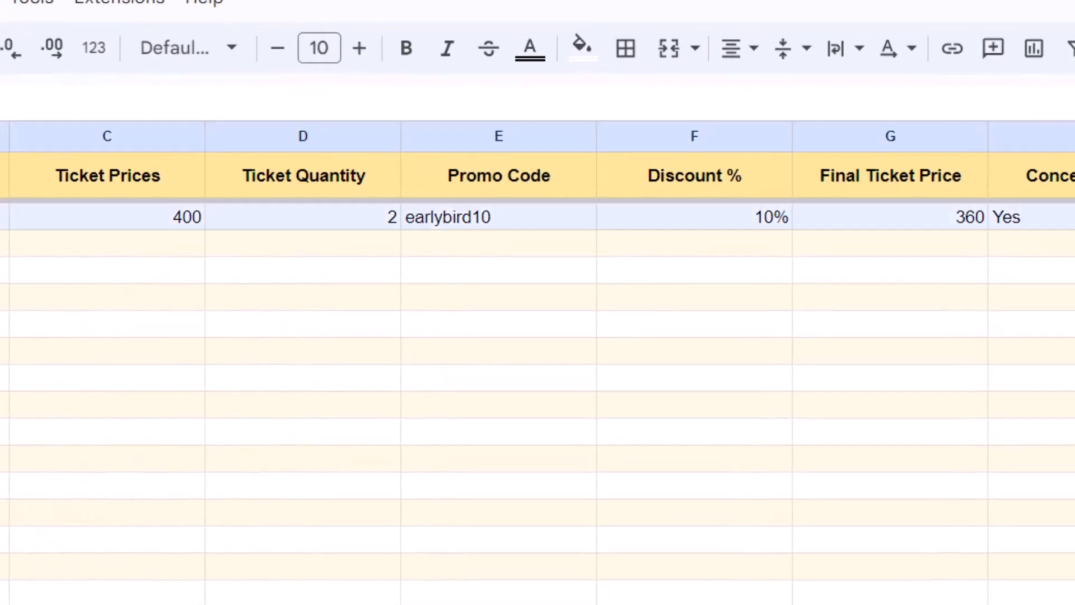
click(340, 137)
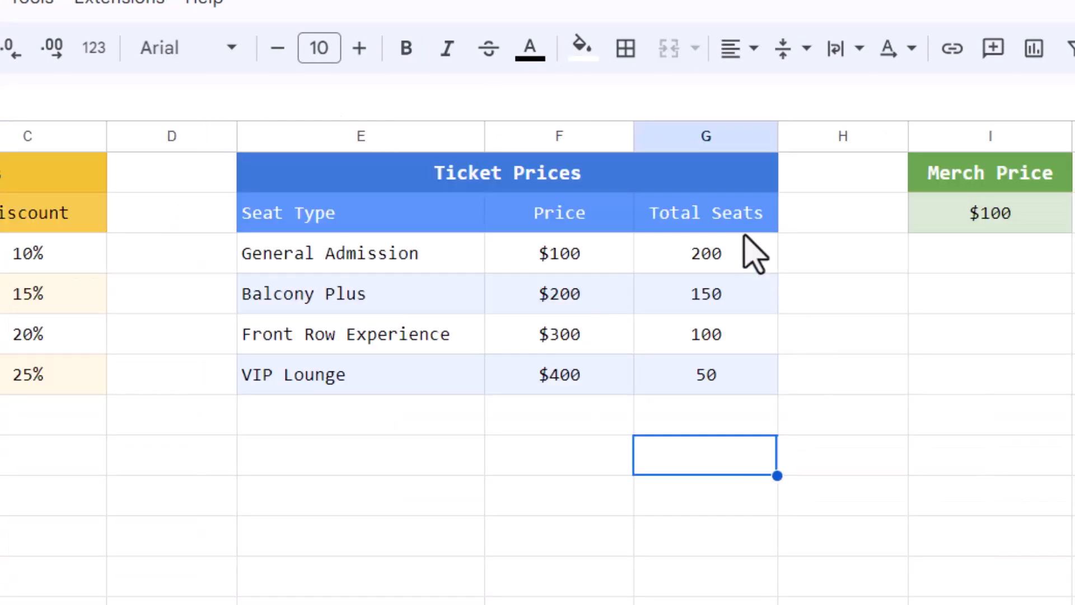
drag(723, 216, 717, 371)
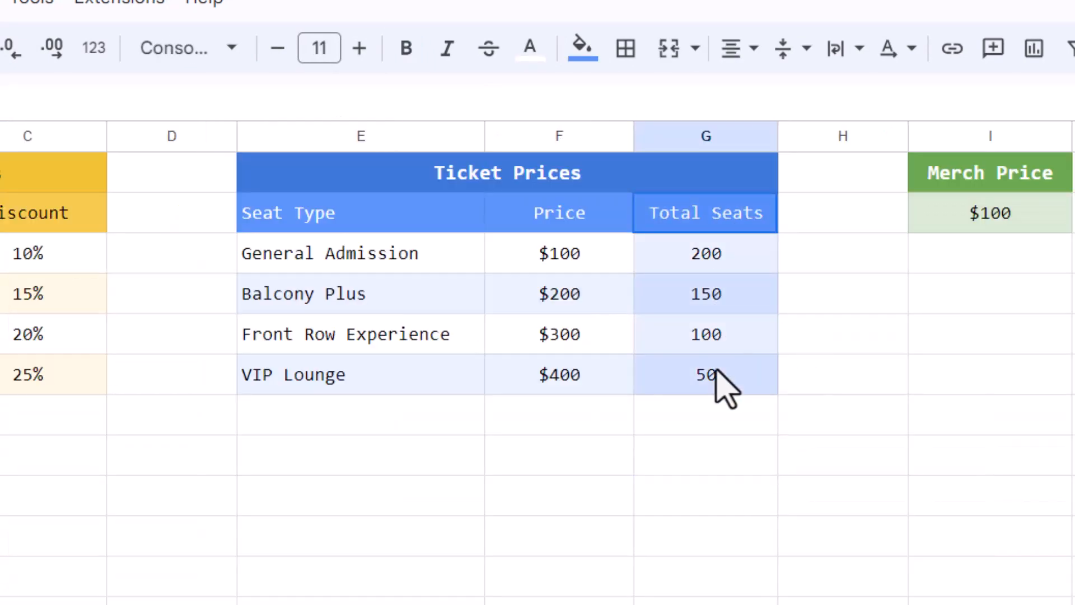
click(715, 454)
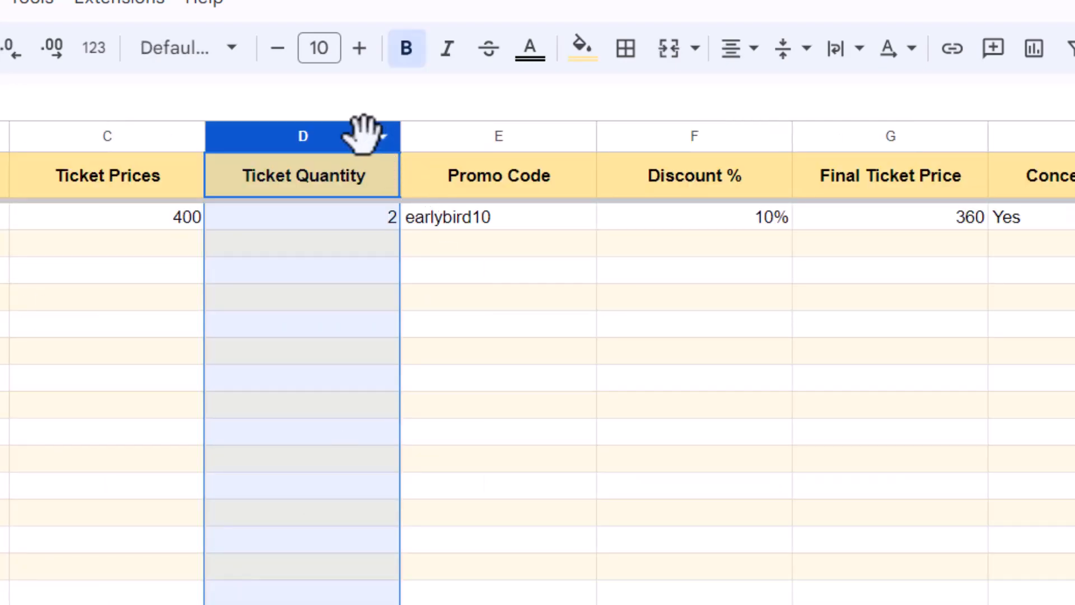
- Insert a column after Ticket Quantity and paste the Seats Available? ARRAYFORMULA into E1
right_click(335, 134)
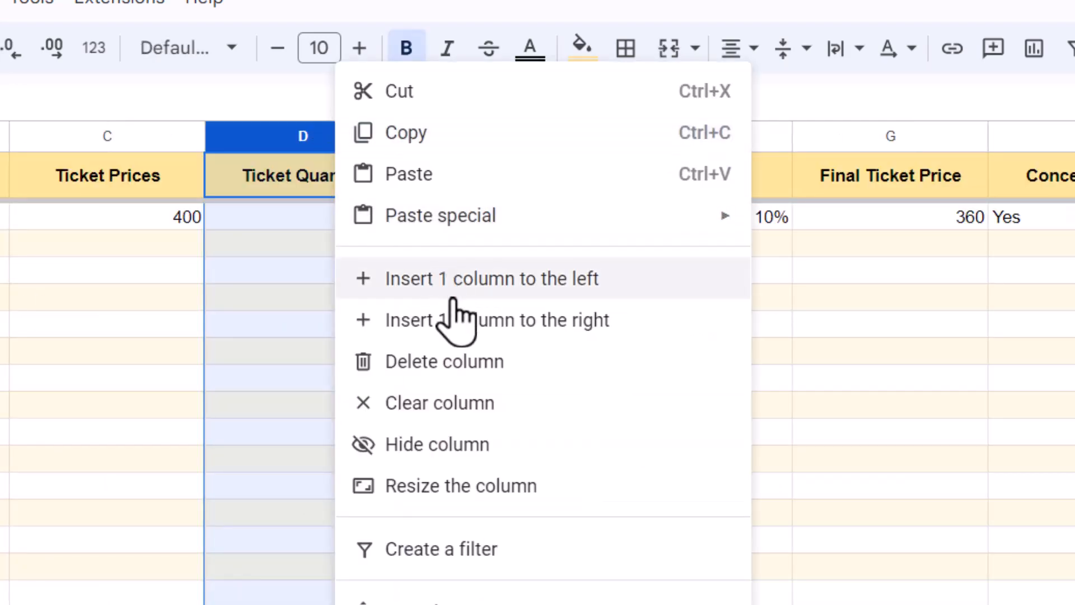
click(456, 320)
double_click(473, 187)
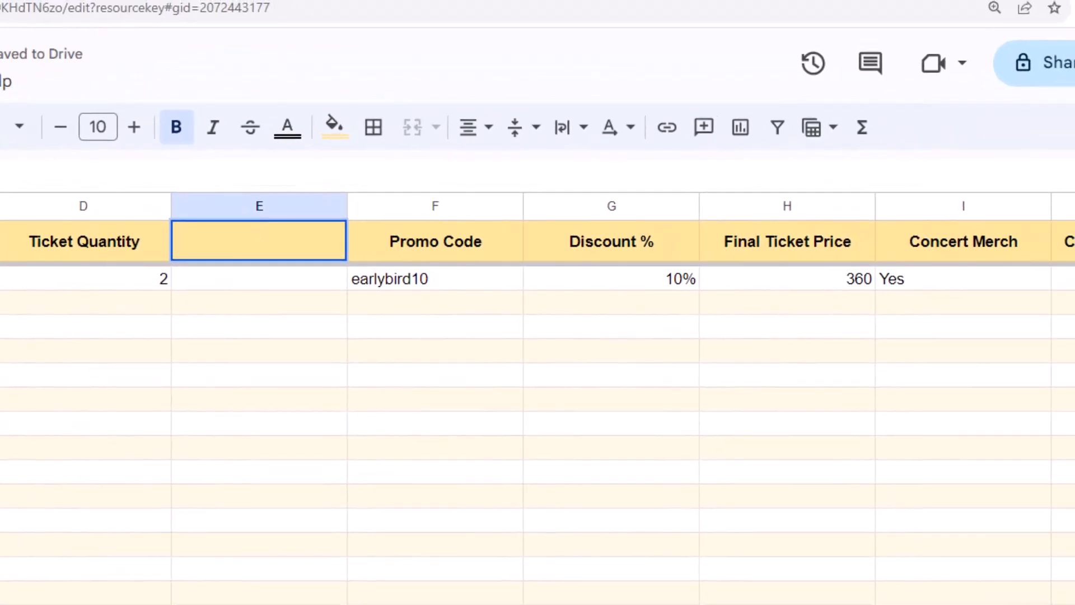
text(=ArrayFormula({"Seats Available?";IF(B2:B<>"",IF(VLOOKUP(B2:B,Data!$E$3:$G$6,3,FALSE)-SUMIF(B2:B,B2:B,D2:D)>0,"Yes","No"),)}))
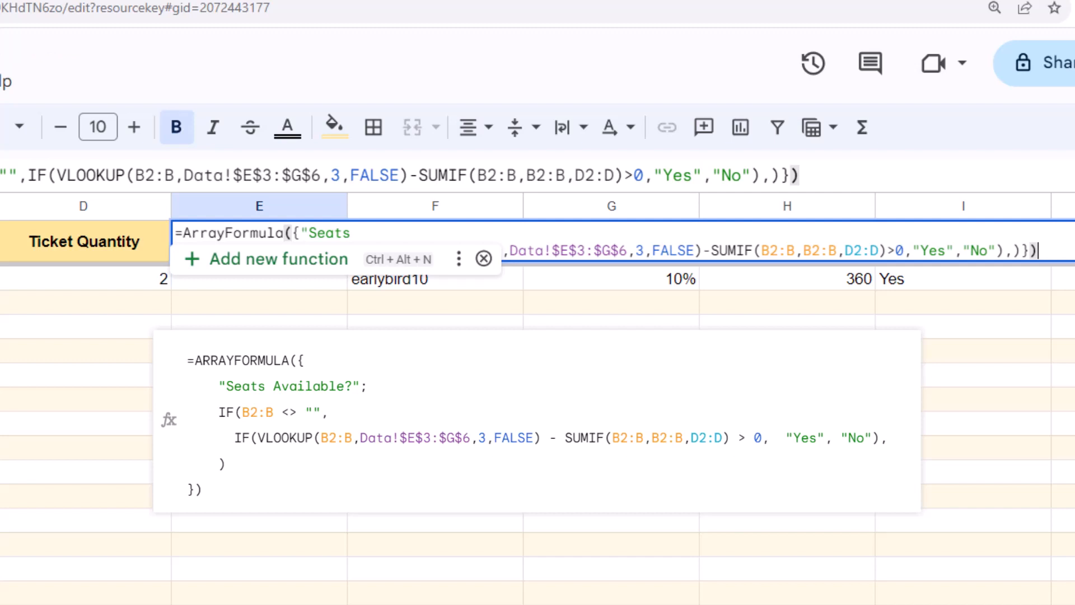
key(Return)
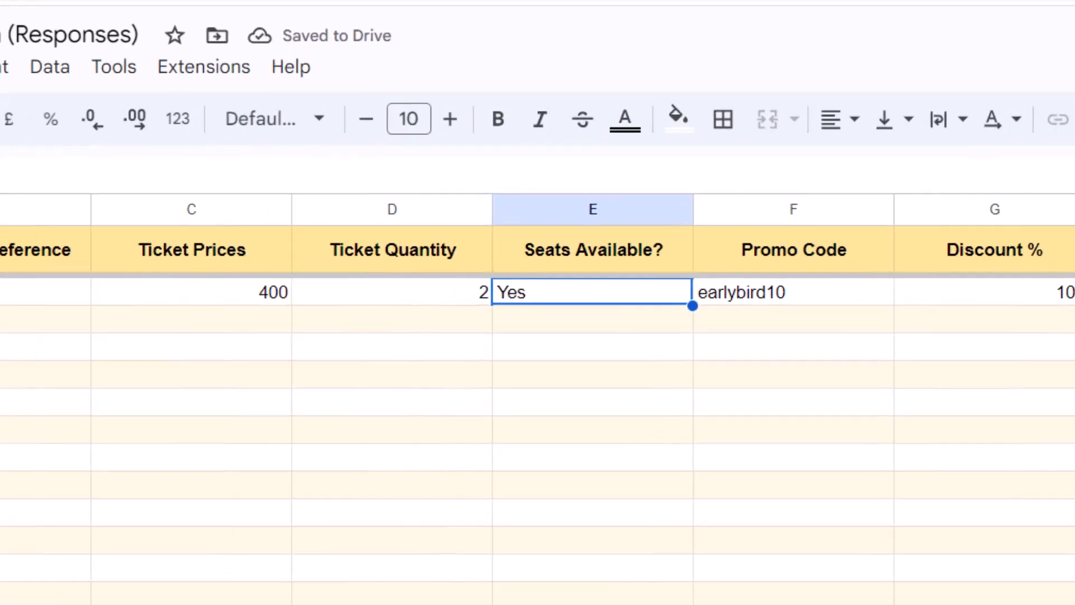
- Change the test row's ticket quantity in D2 to 55
click(577, 300)
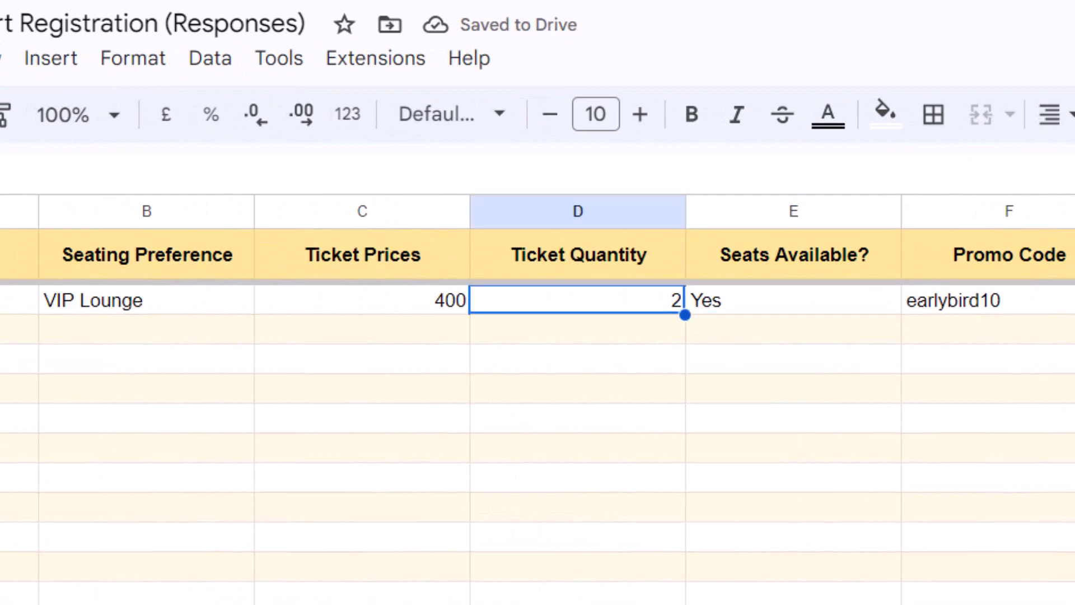
text(55)
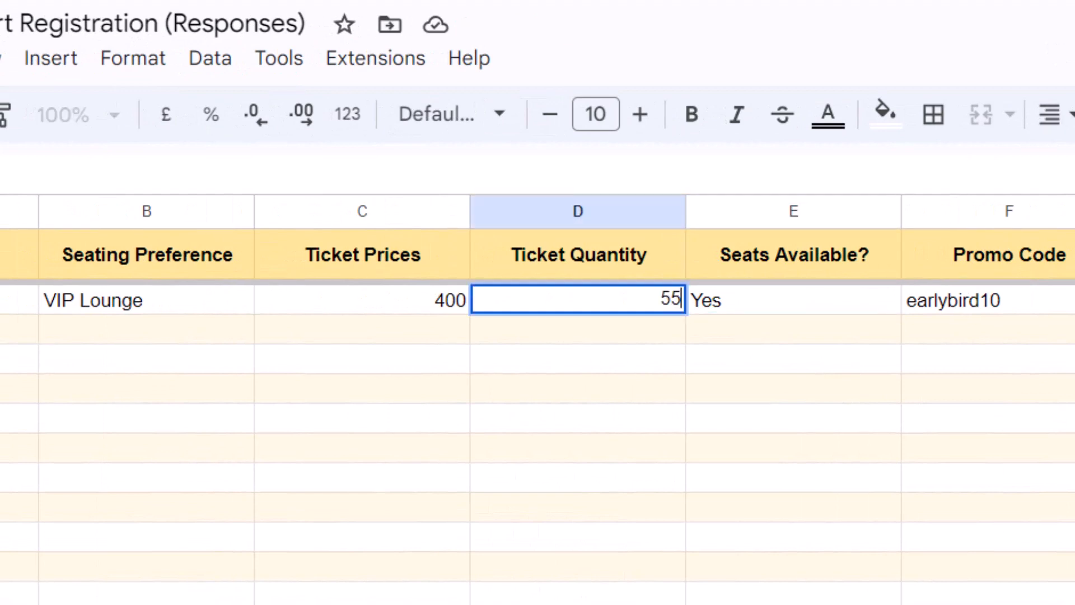
key(Return)
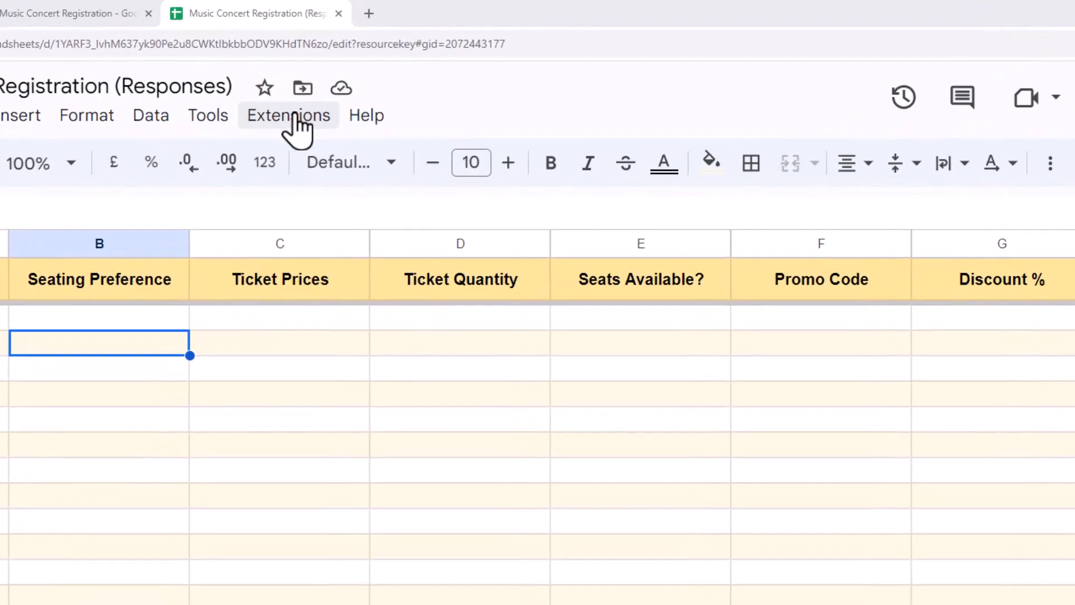
- Launch Document Studio from the Extensions menu
click(365, 81)
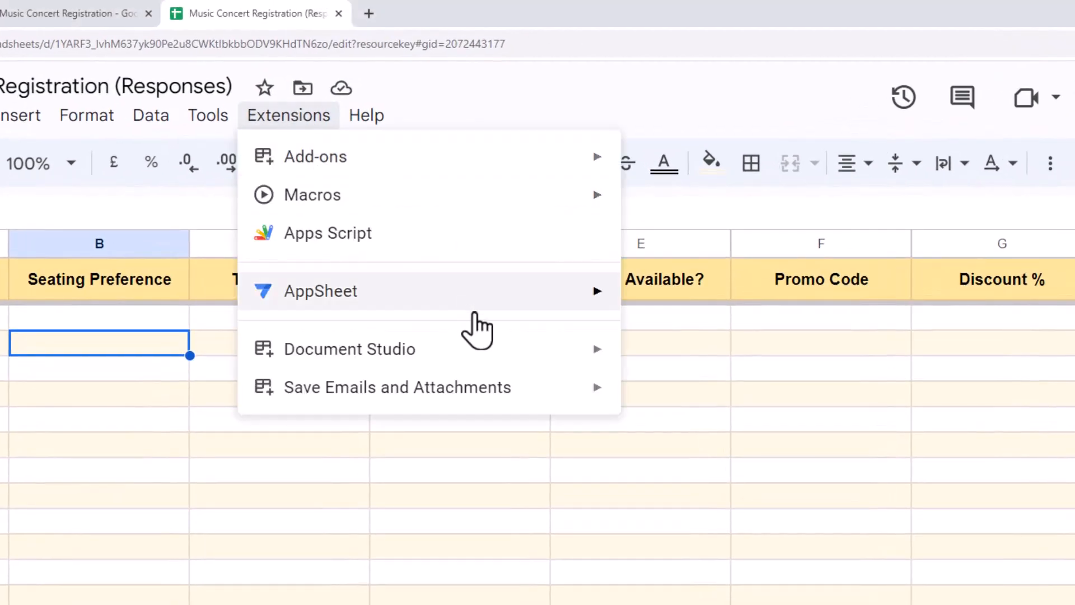
mouse_move(488, 355)
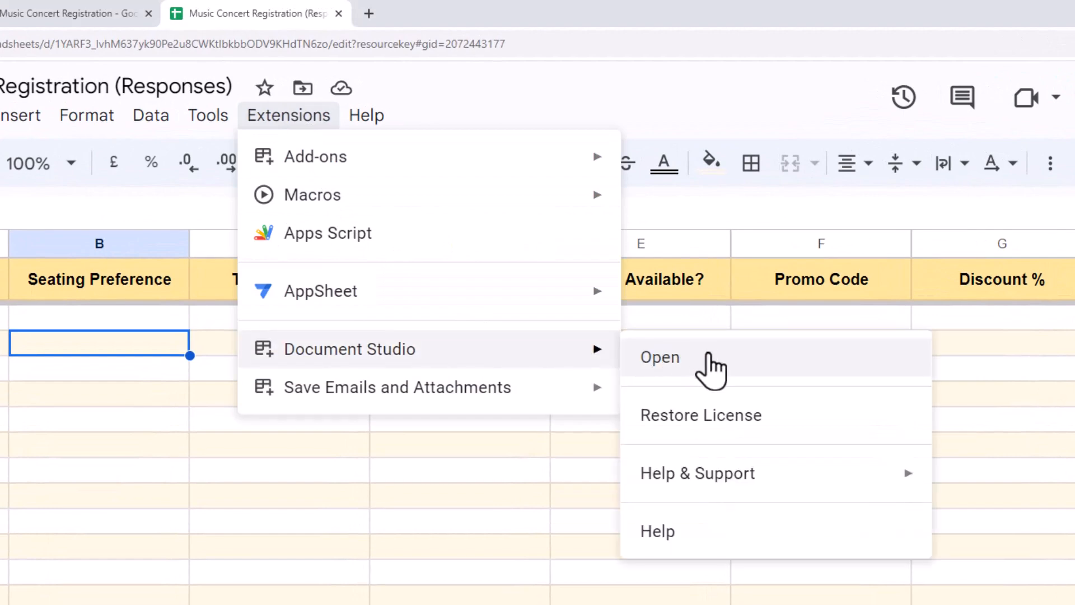
click(710, 367)
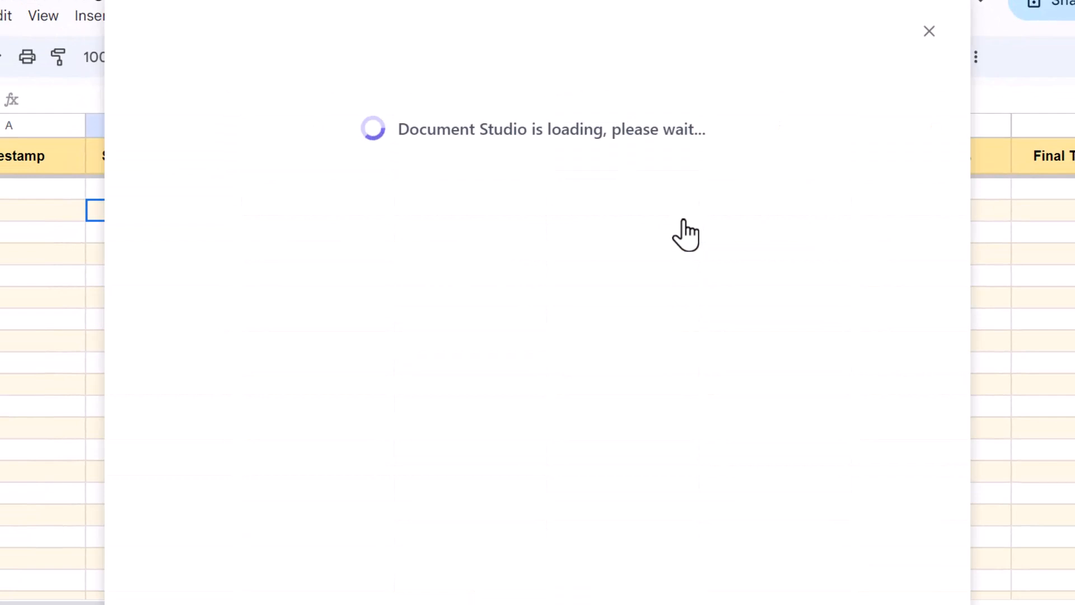
- Create a workflow named 'Music Concert Tickets' sourcing the Responses (Google Form) worksheet, then continue
click(843, 126)
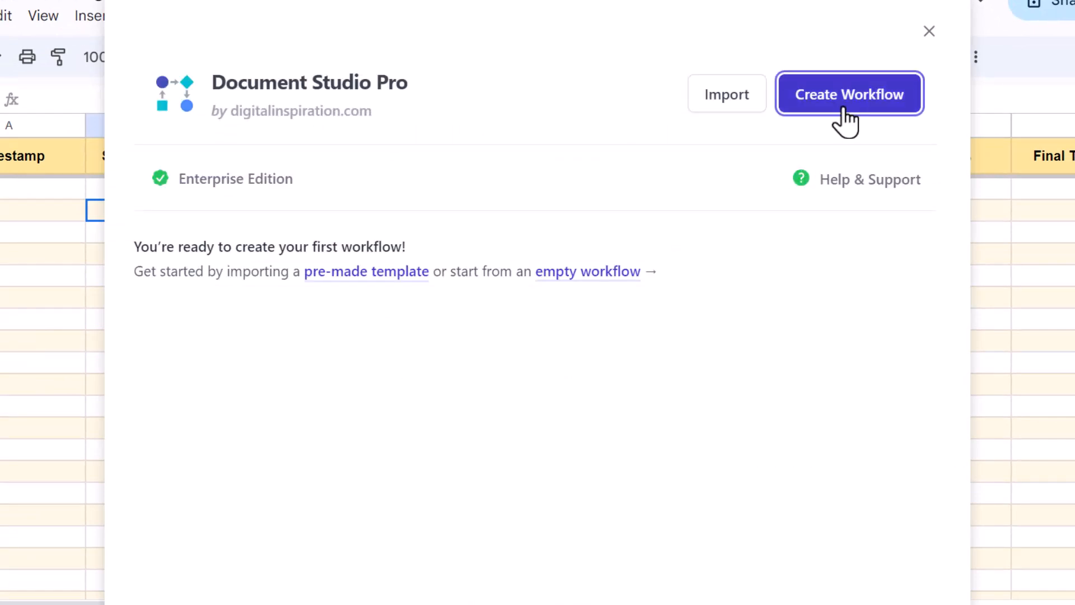
click(520, 291)
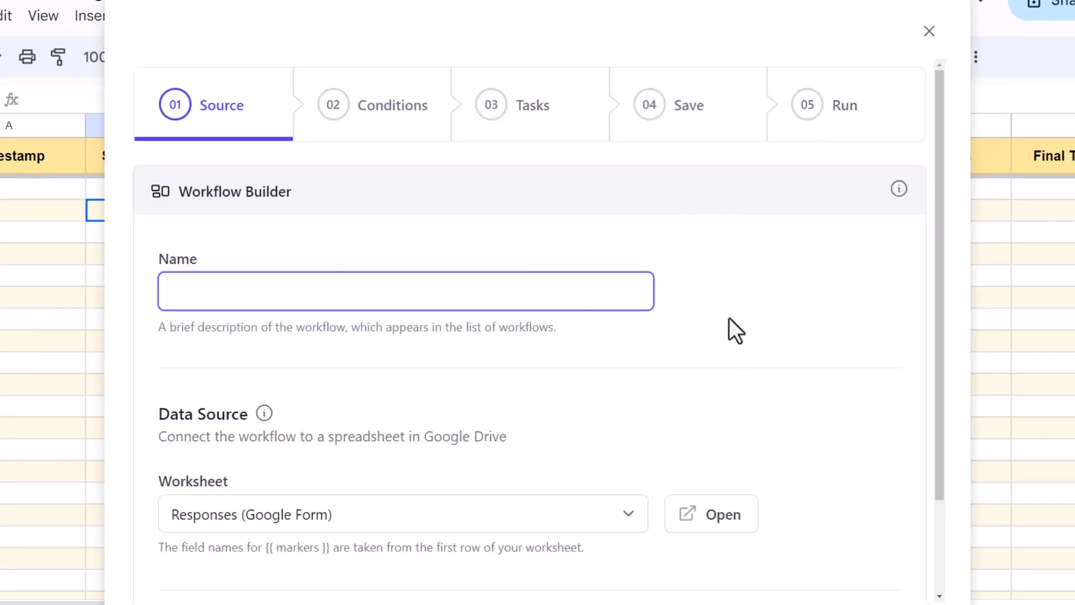
text(Music Concert Tickets)
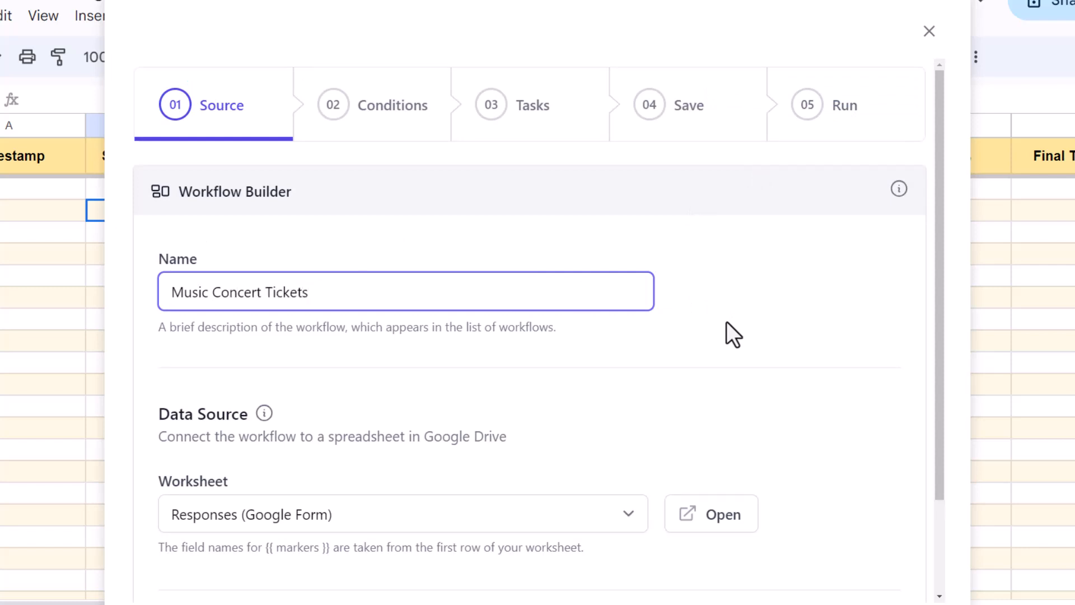
click(727, 322)
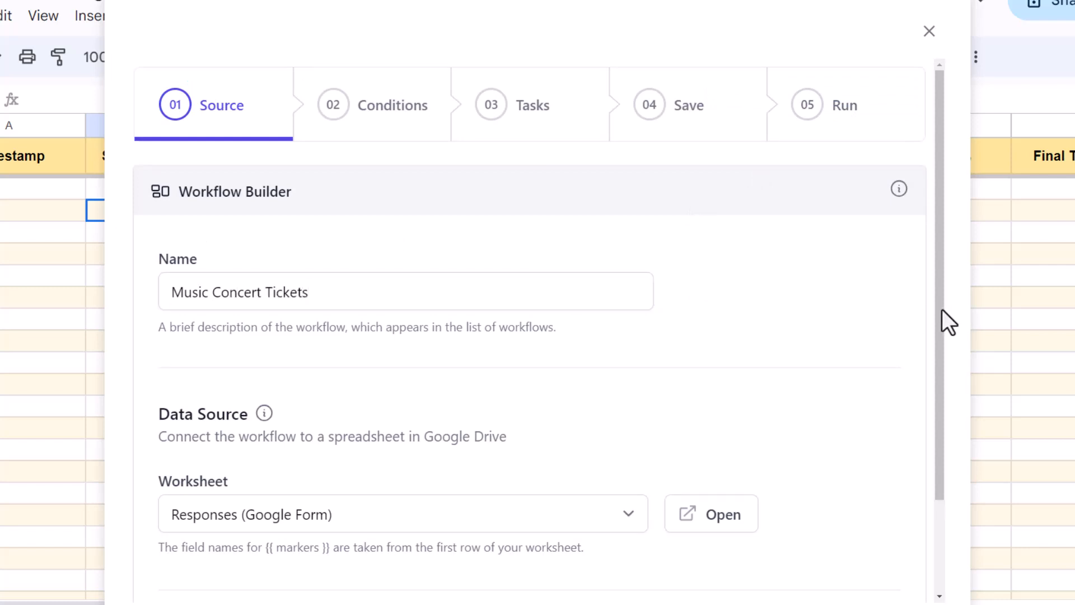
scroll(941, 311, down, 2)
click(580, 402)
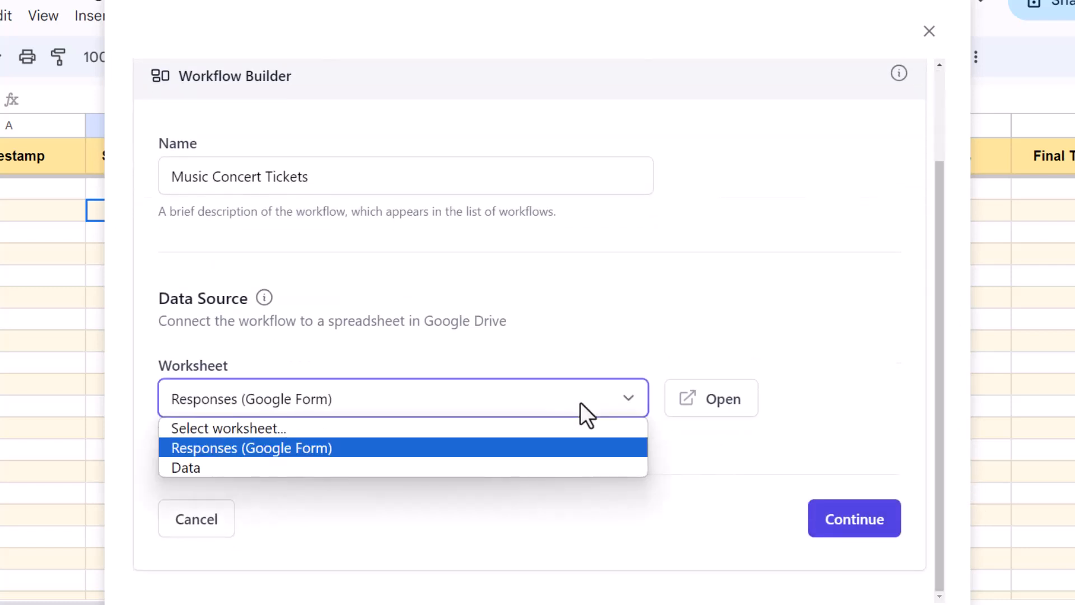
click(578, 447)
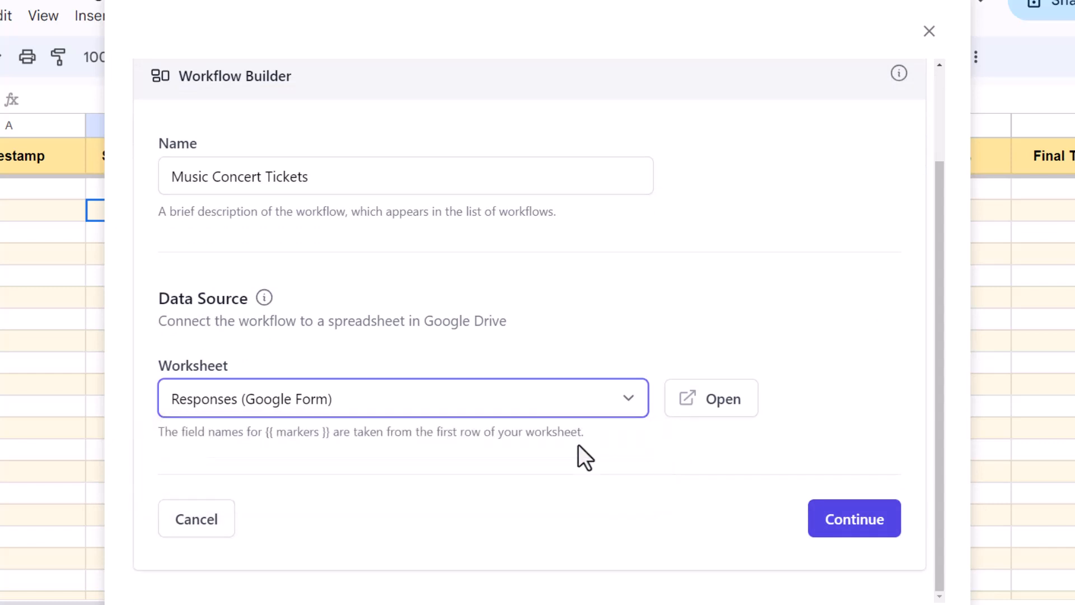
click(866, 525)
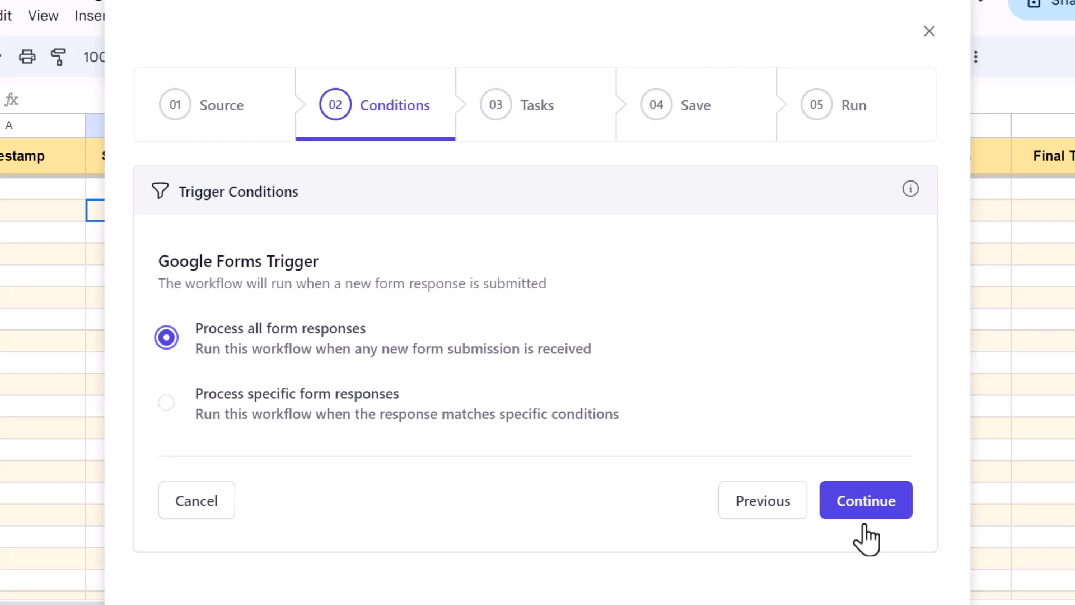
- Process only specific responses where Seats Available? exactly matches Yes, then continue
click(278, 395)
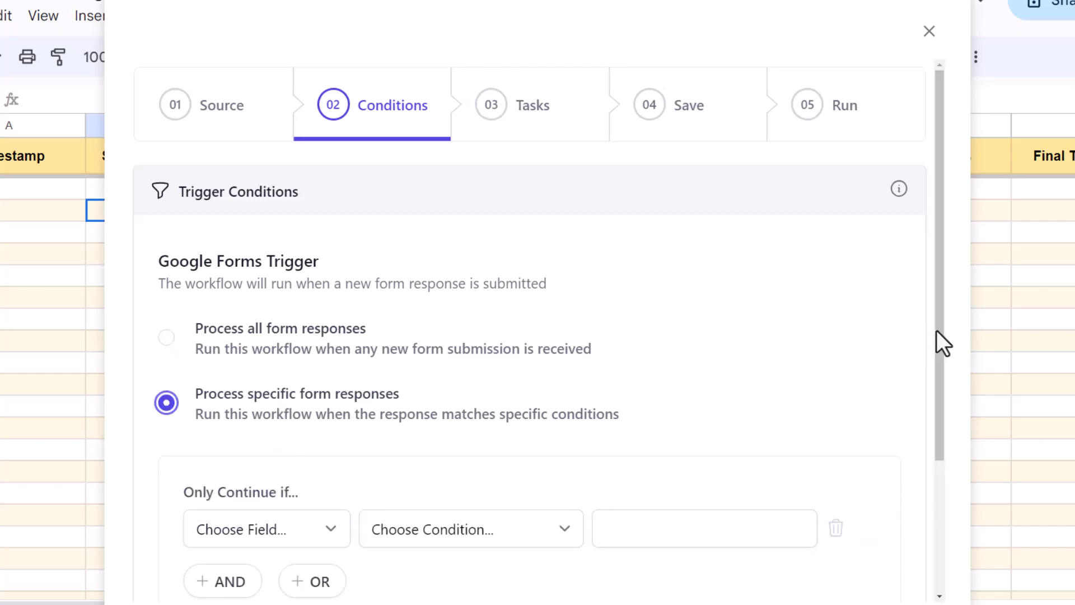
drag(936, 331, 959, 475)
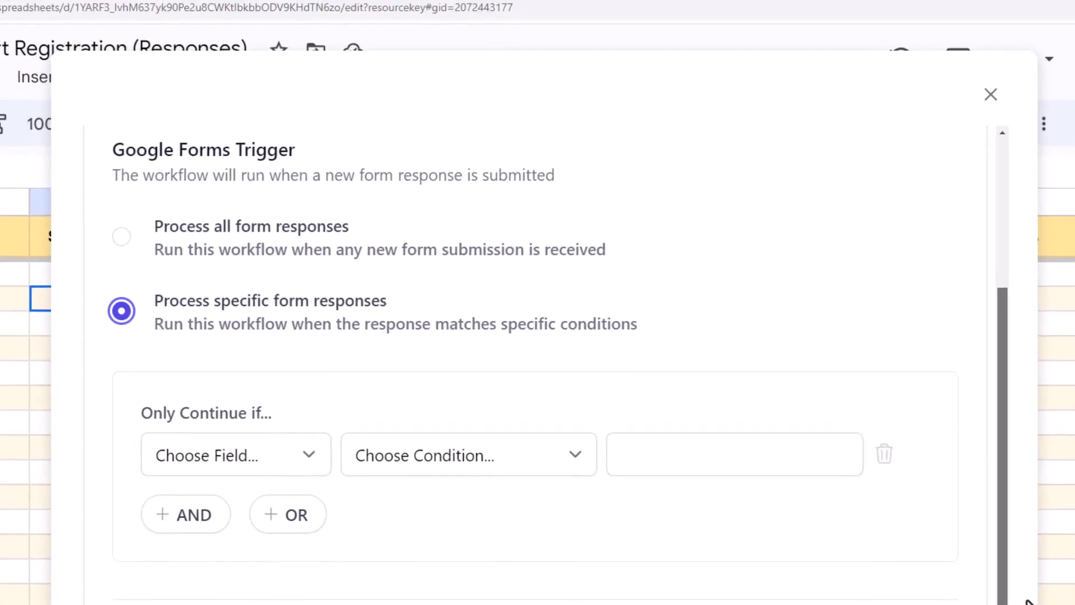
click(218, 454)
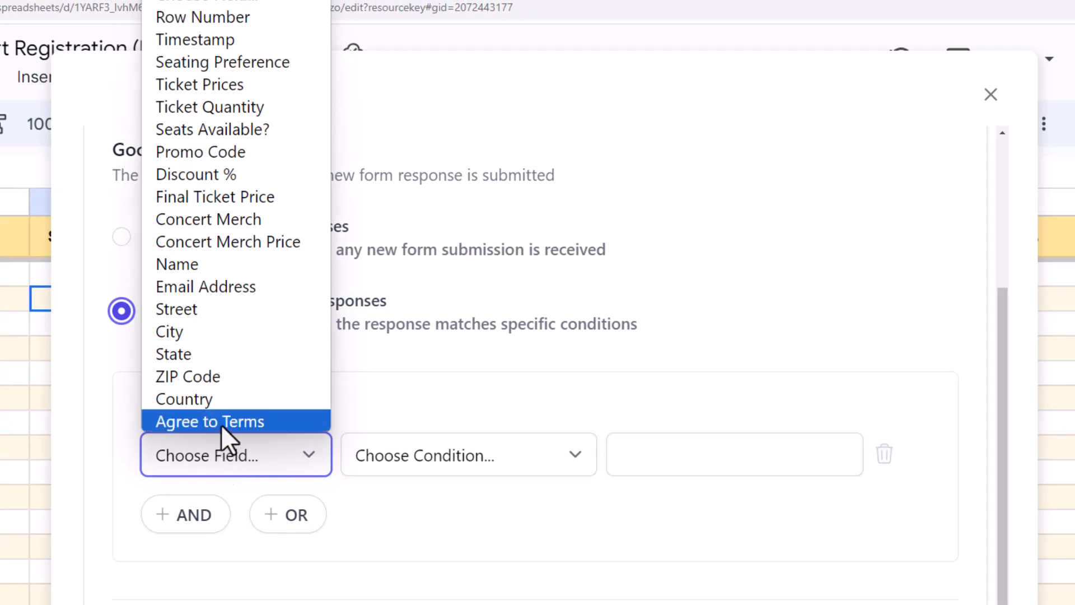
click(277, 132)
click(408, 459)
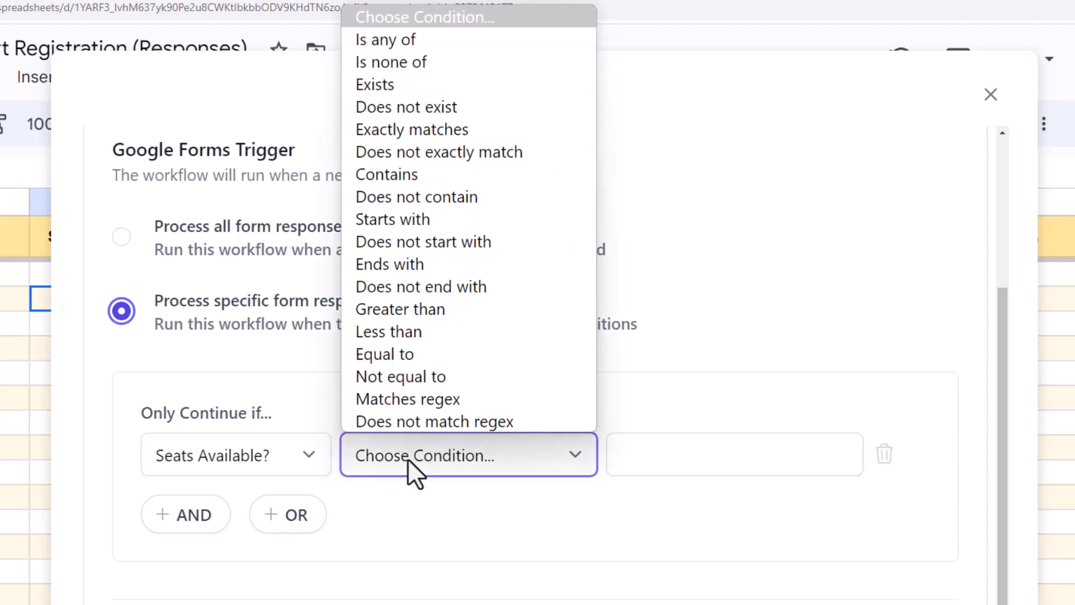
click(472, 133)
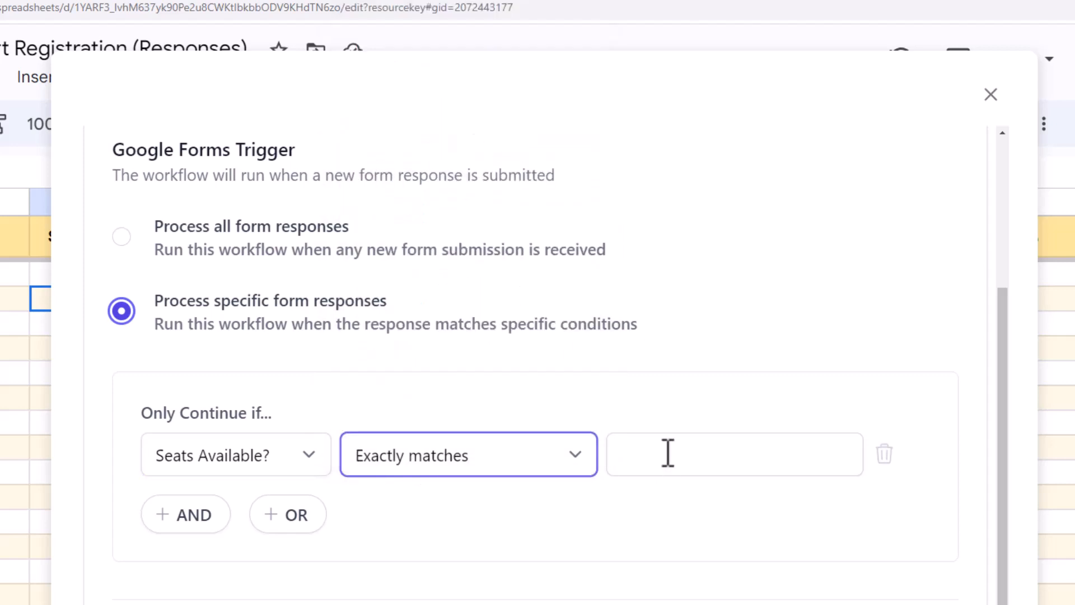
click(667, 452)
text(Yes)
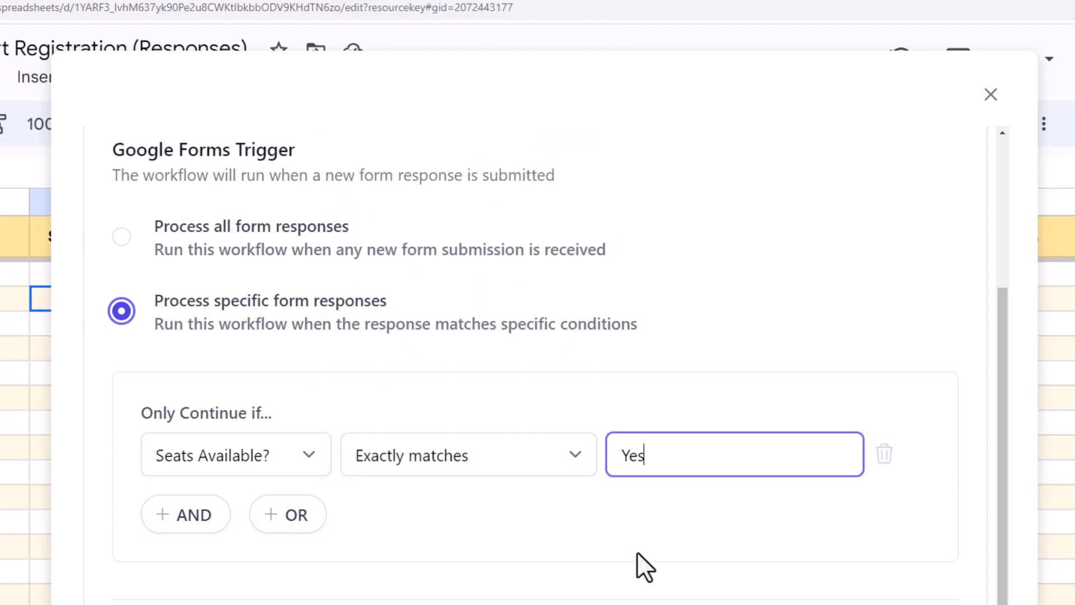
click(636, 551)
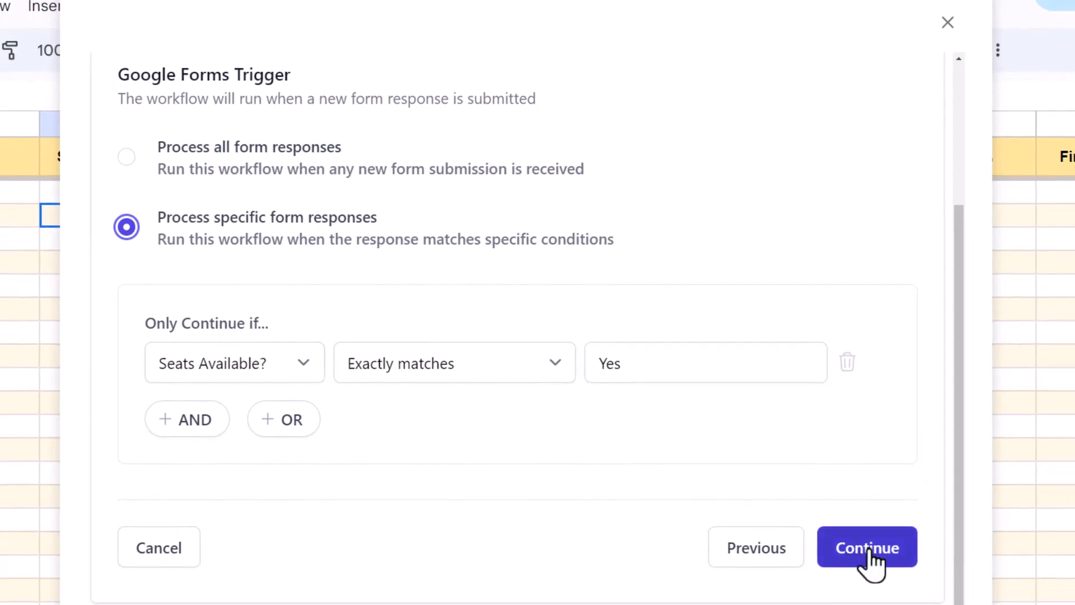
click(869, 550)
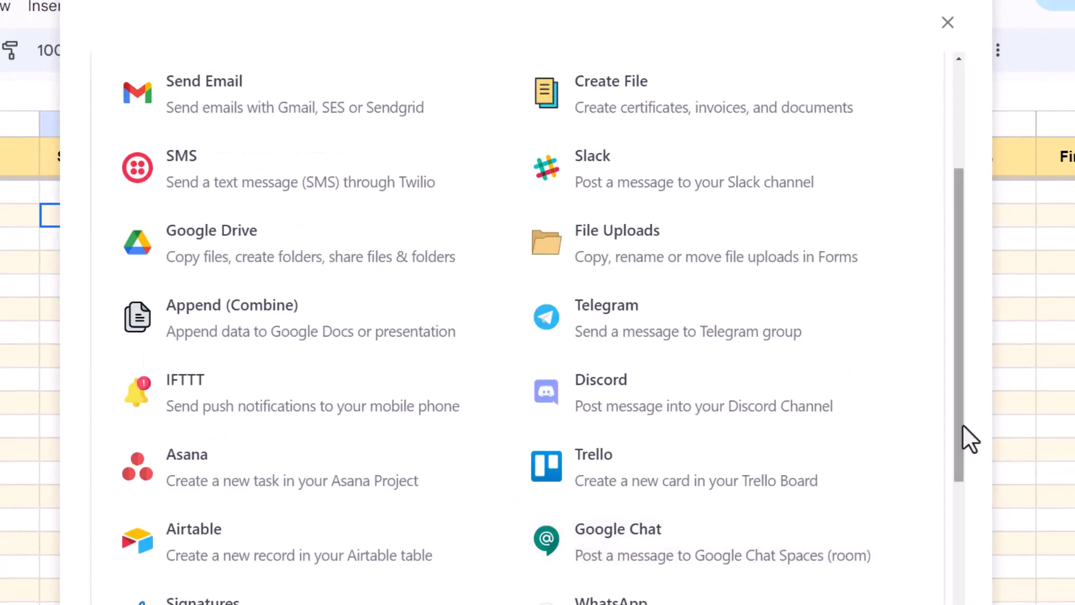
- Add an Accept Payments task and choose Stripe as its payment service
drag(960, 425, 962, 384)
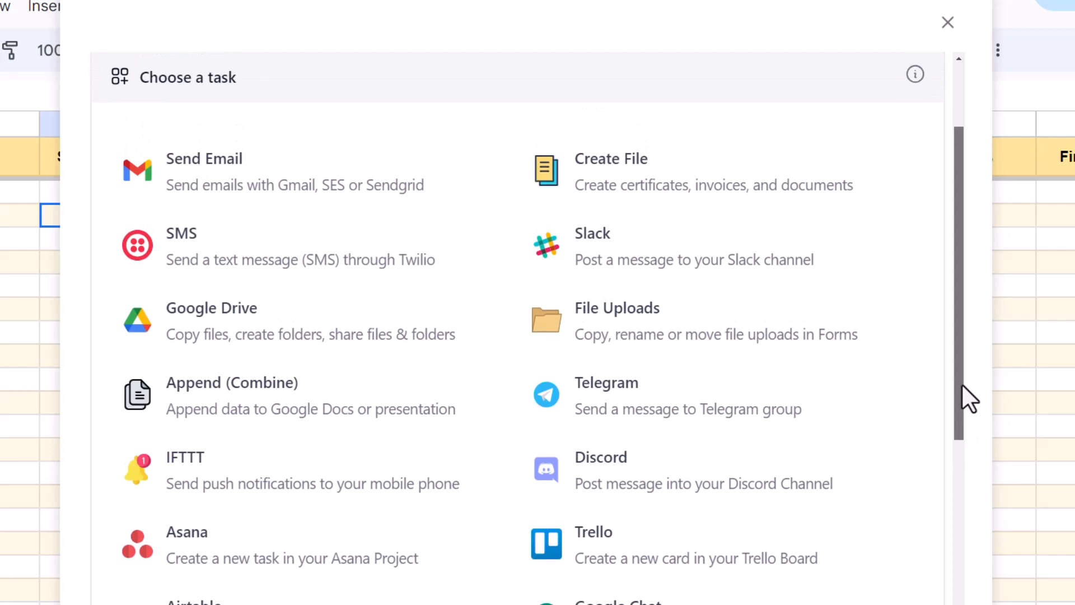
drag(962, 384, 958, 566)
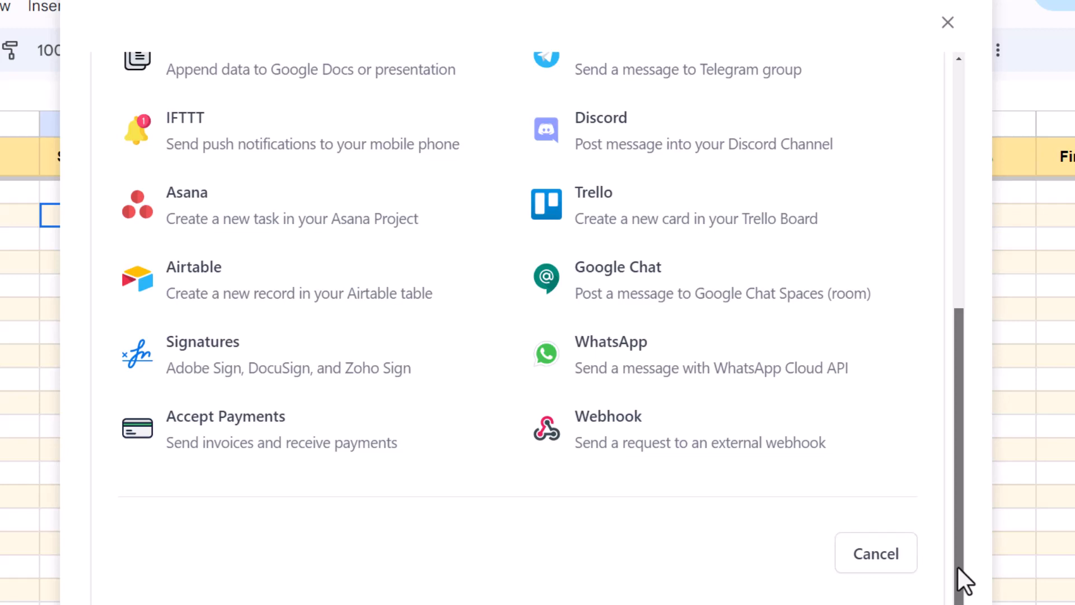
click(247, 445)
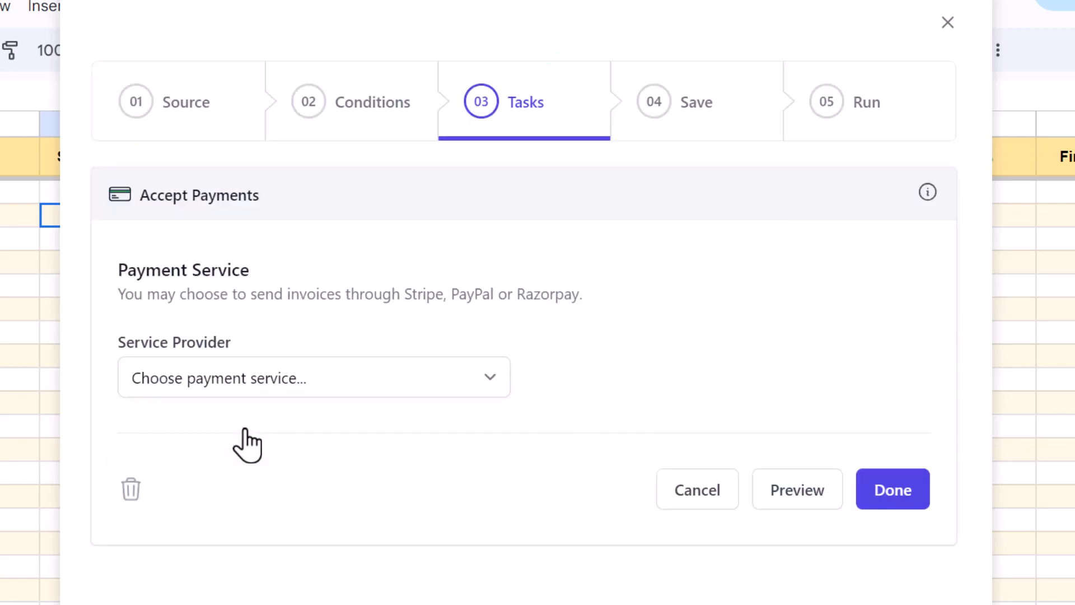
click(331, 385)
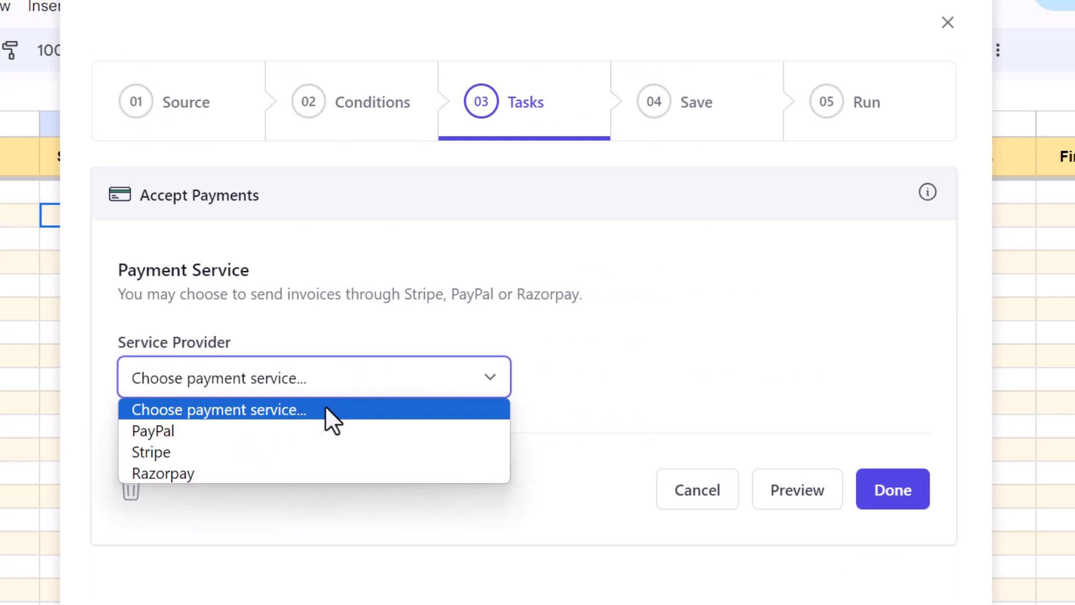
click(308, 448)
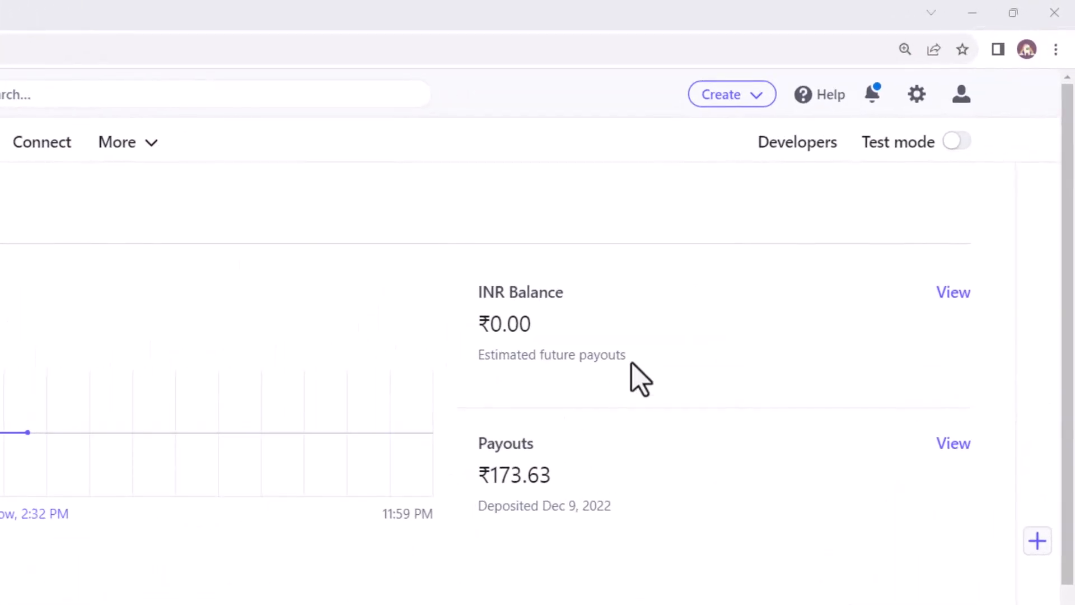
- Start a new restricted API key named 'Document Studio' under Developers > API keys
click(795, 147)
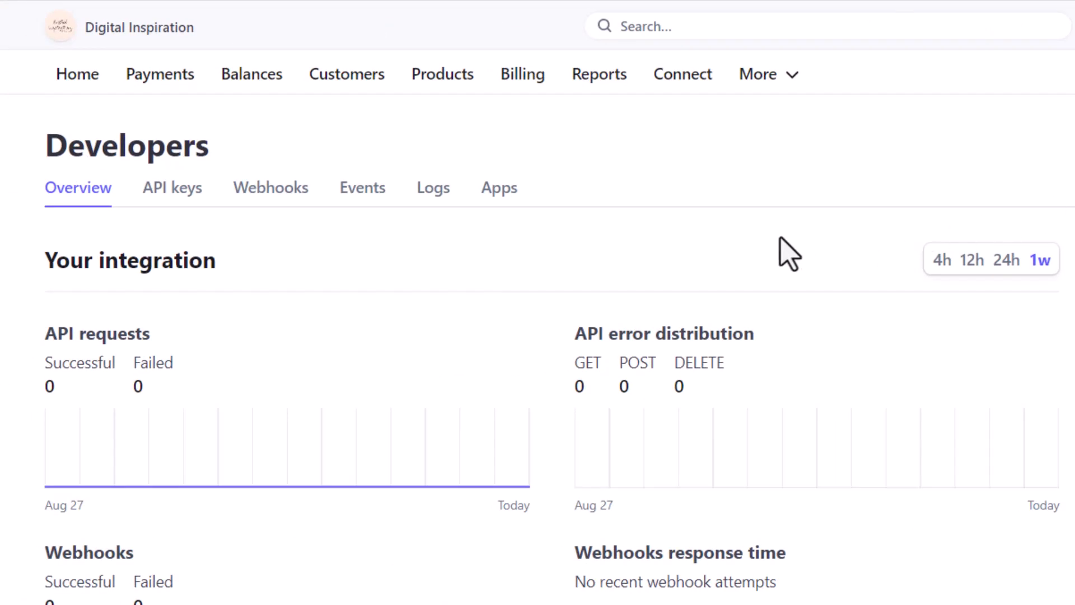
click(191, 202)
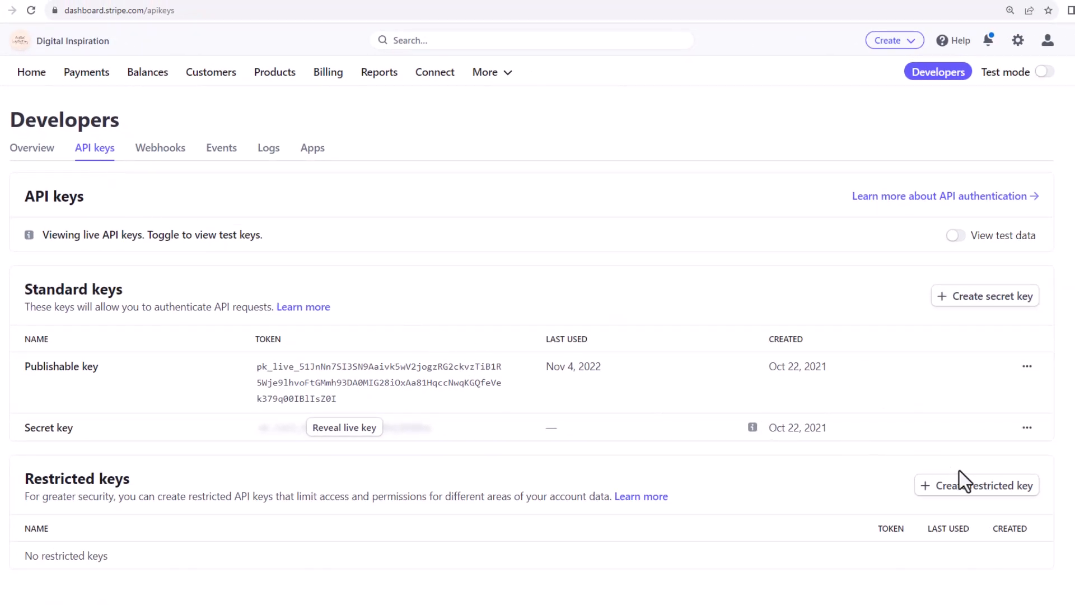
click(979, 496)
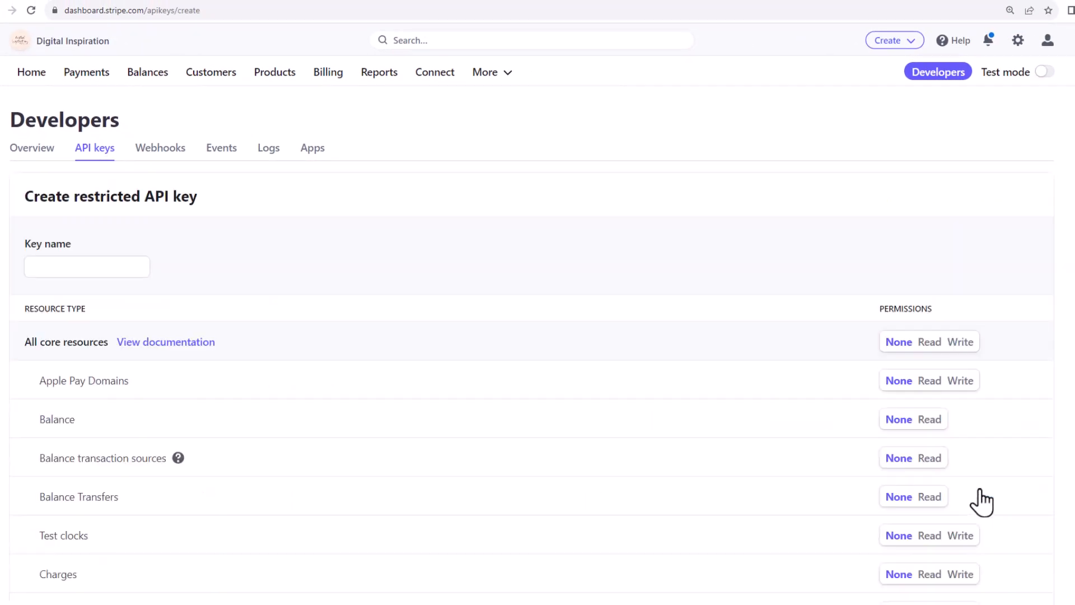
click(138, 267)
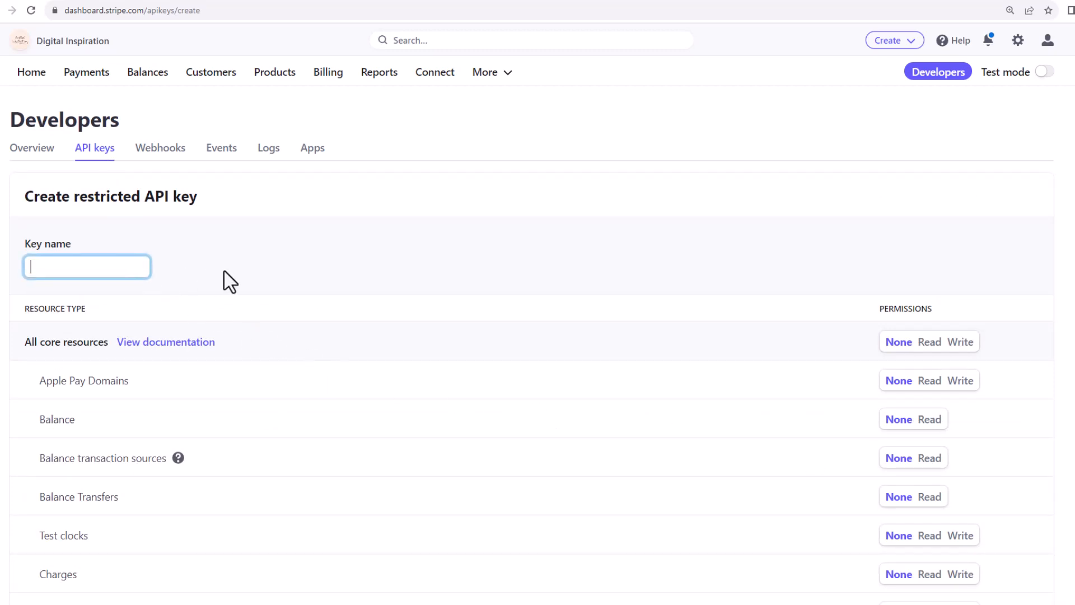
text(Document Studio)
click(229, 281)
- Give the key Write access to Customers, Invoices and Tax Rates
scroll(1030, 274, down, 5)
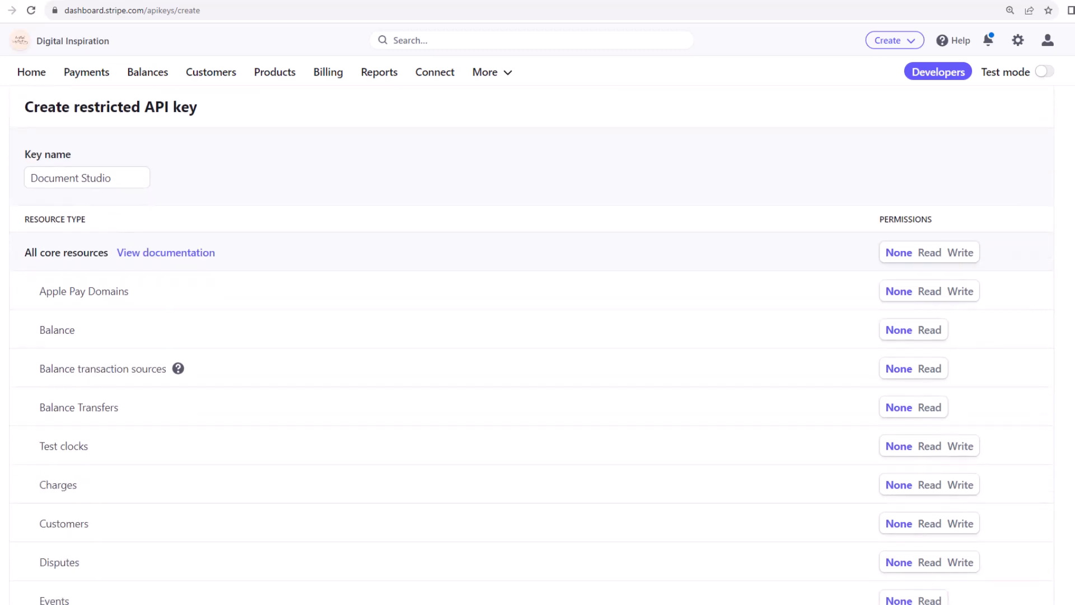
click(959, 339)
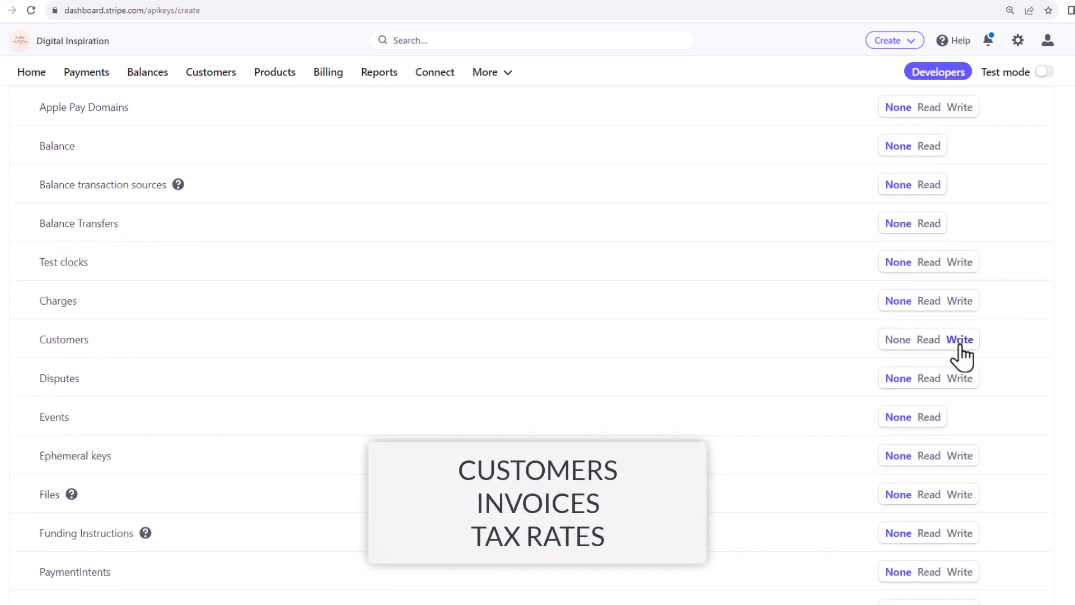
scroll(616, 336, down, 14)
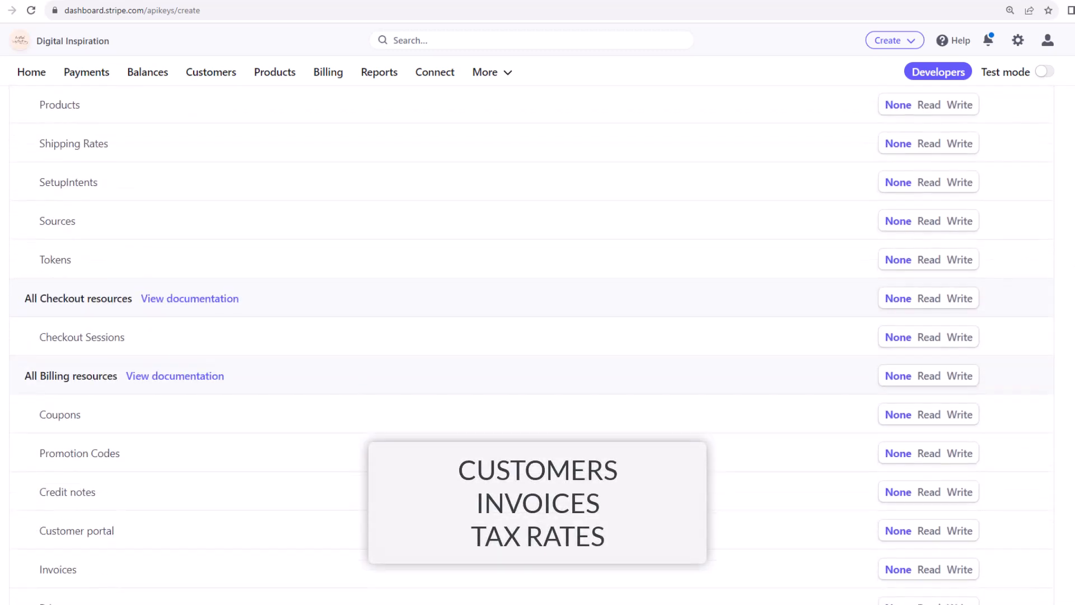
click(960, 370)
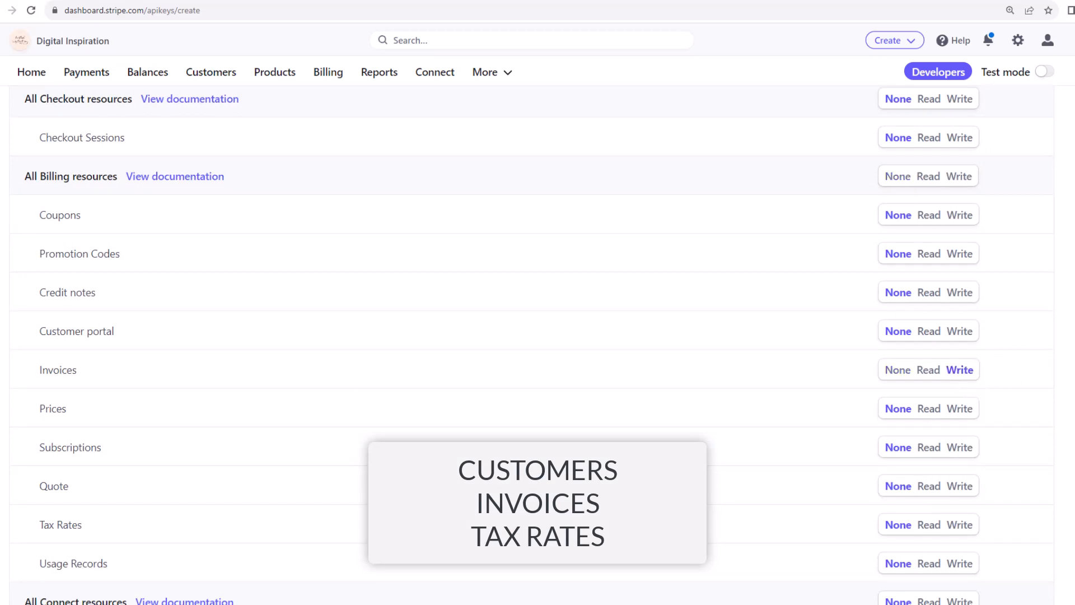
scroll(959, 392, down, 3)
click(959, 373)
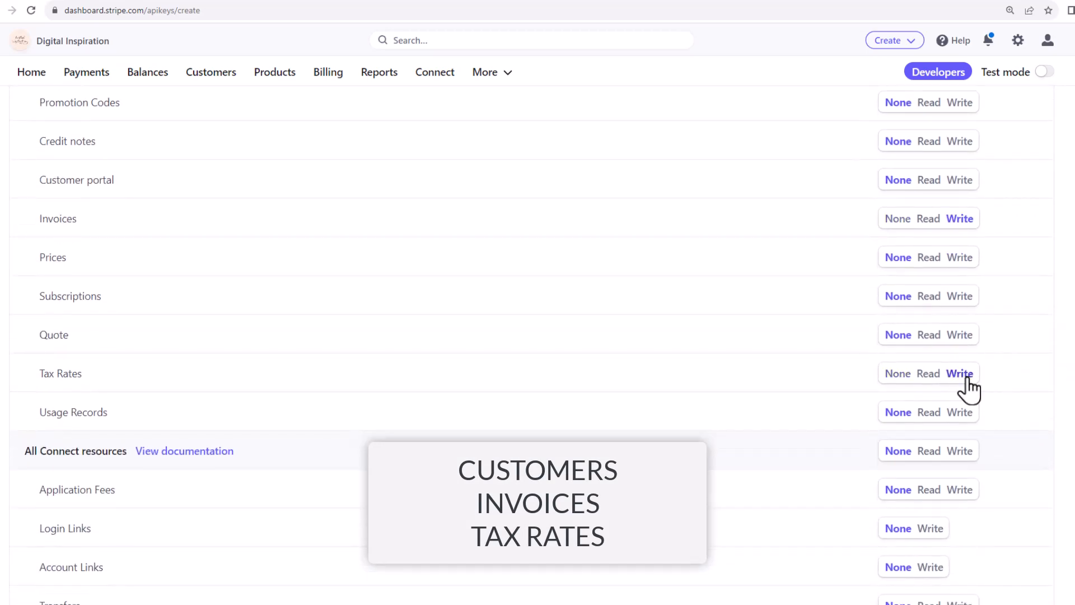
scroll(1057, 381, down, 20)
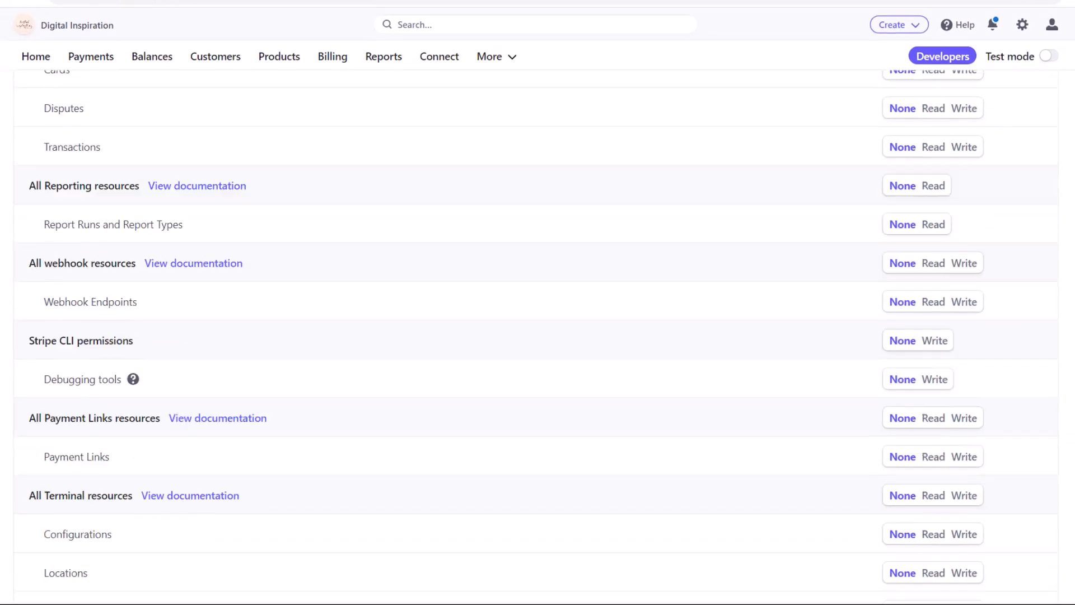
- Create the key, verify with the phone verification code, and copy the new key
click(1005, 574)
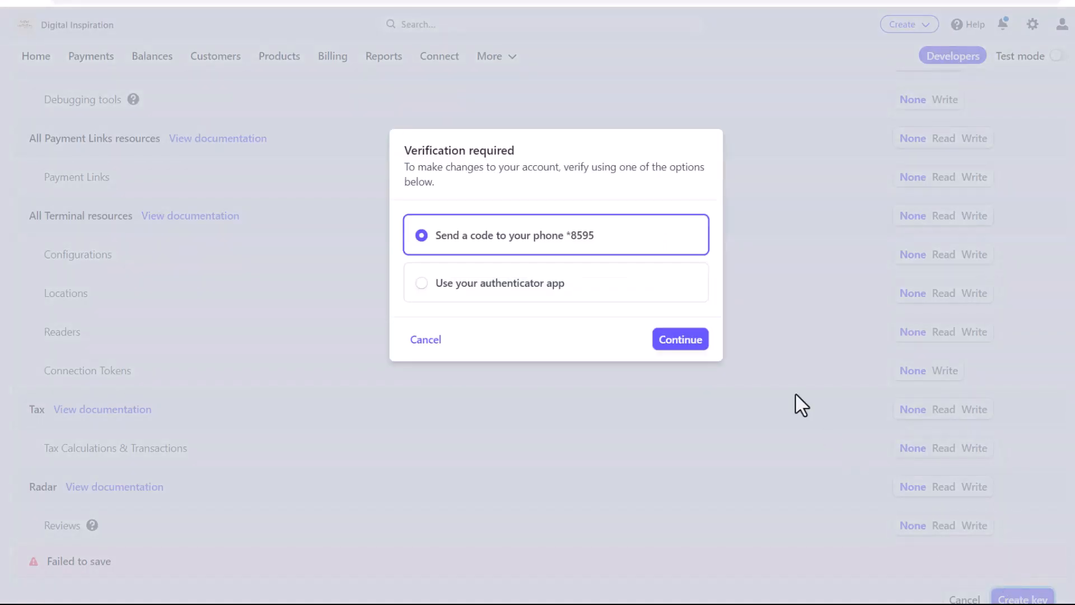
click(681, 340)
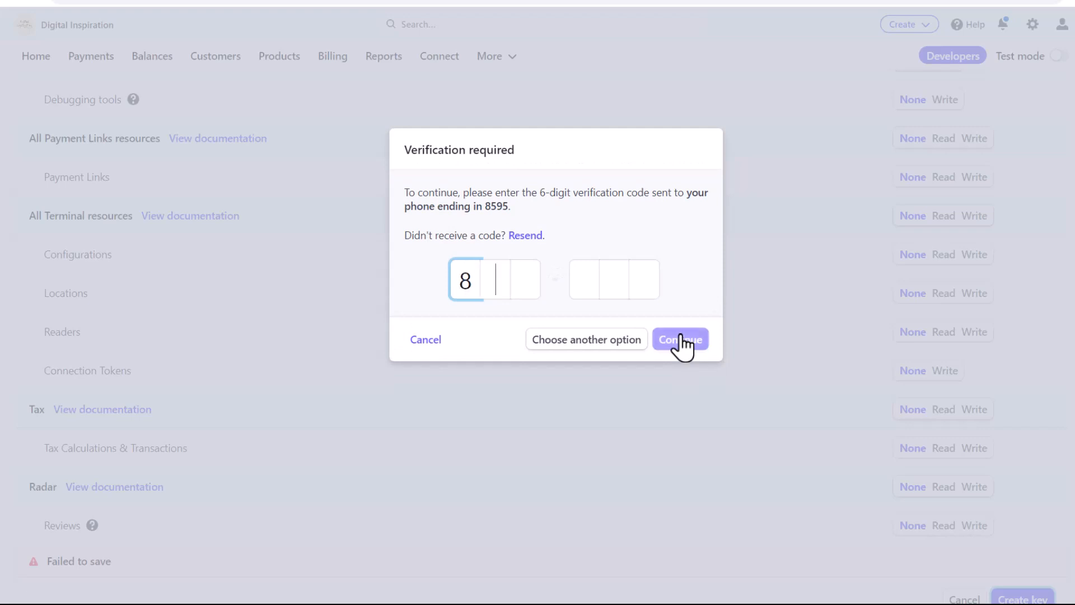
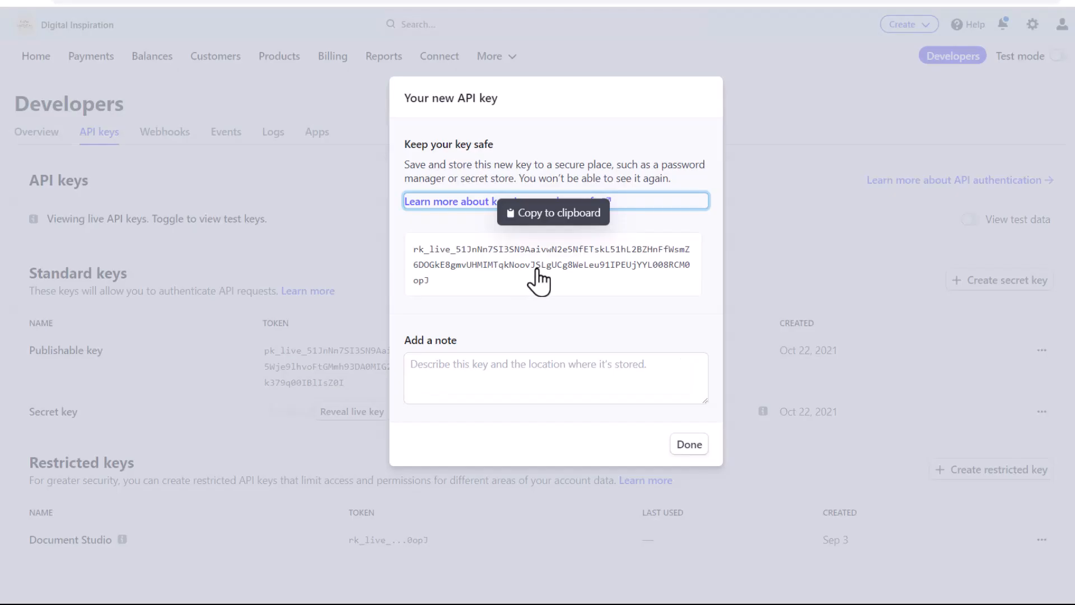
click(538, 273)
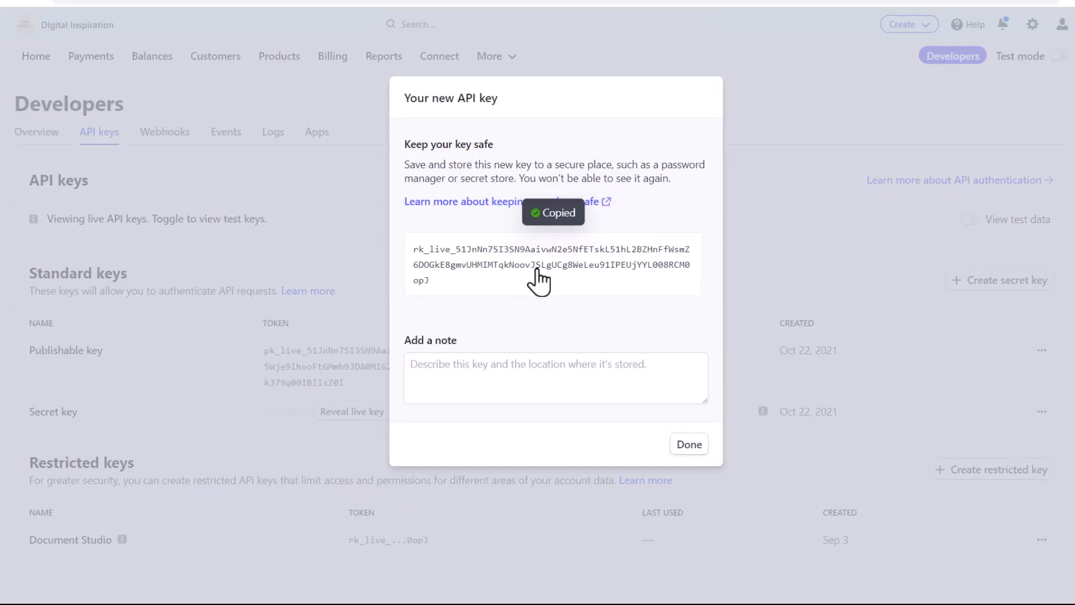
click(687, 448)
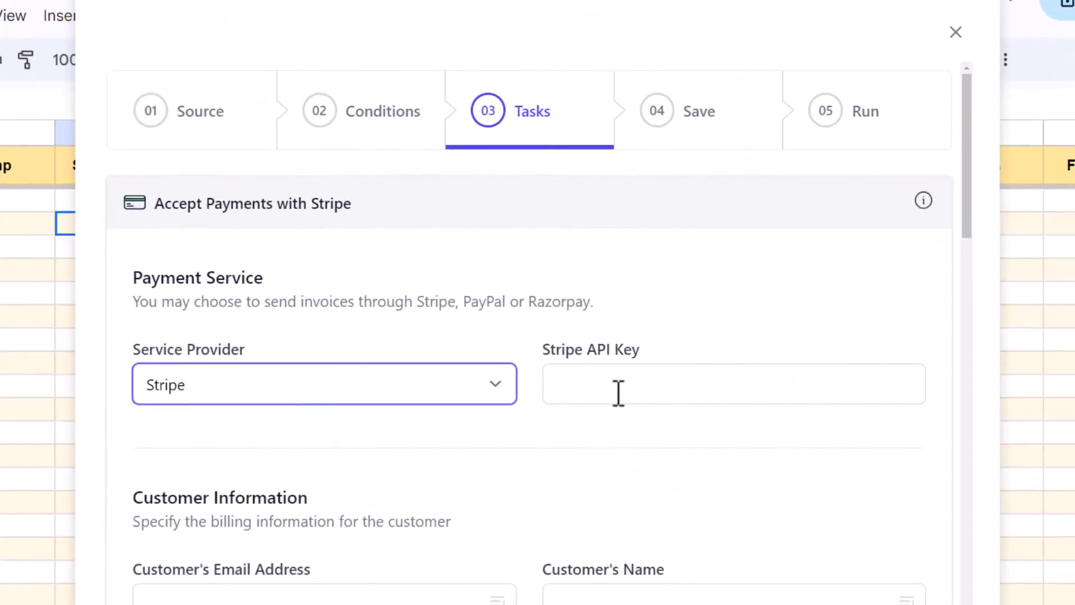
- Paste the newly created restricted Stripe key into the payment task's Stripe API Key field
click(617, 391)
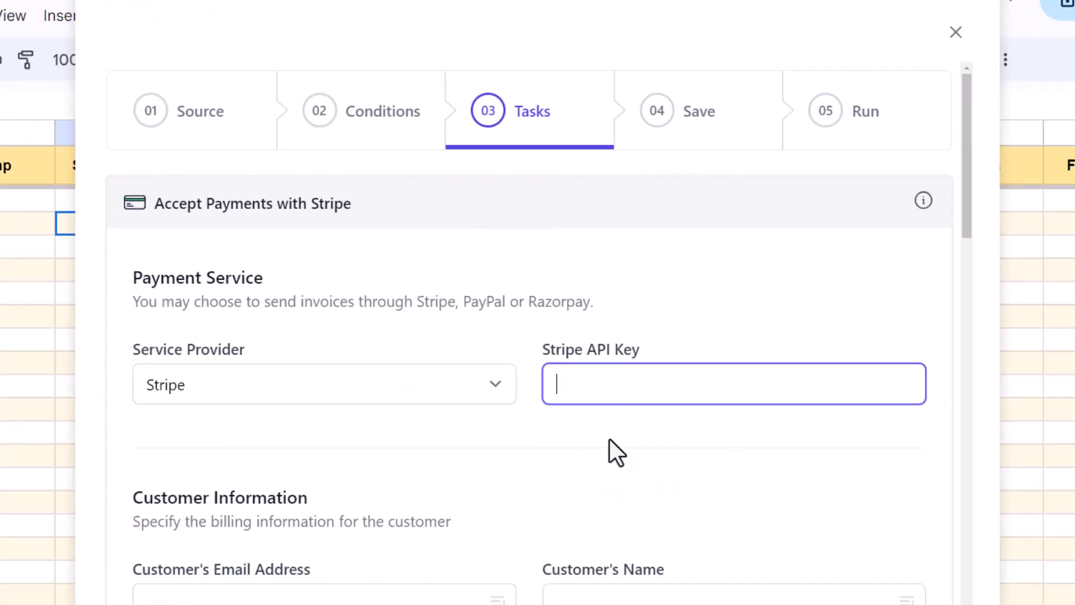
key(ctrl+v)
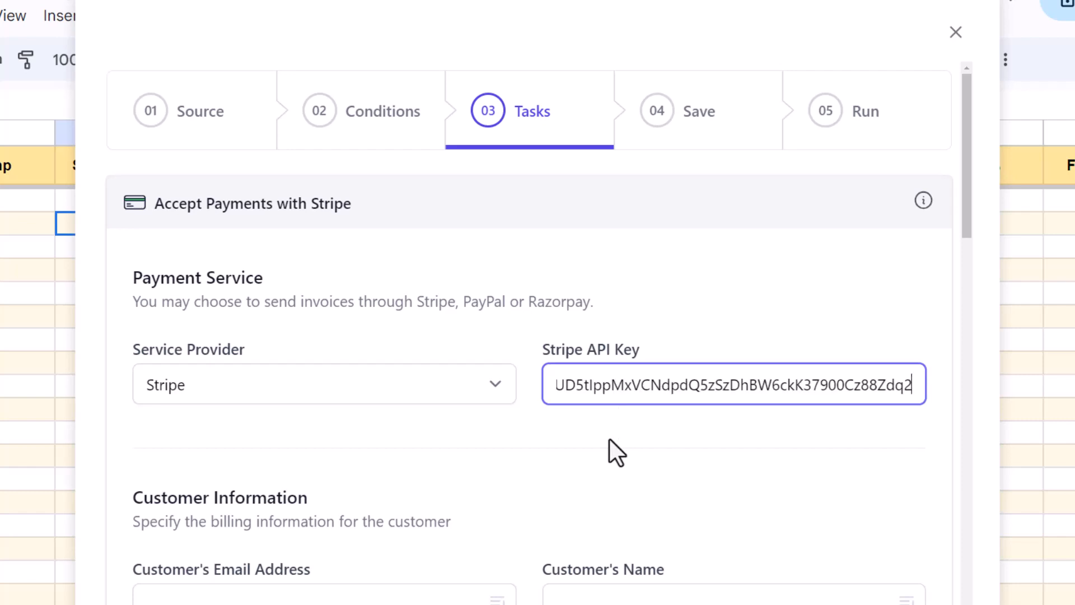
click(609, 438)
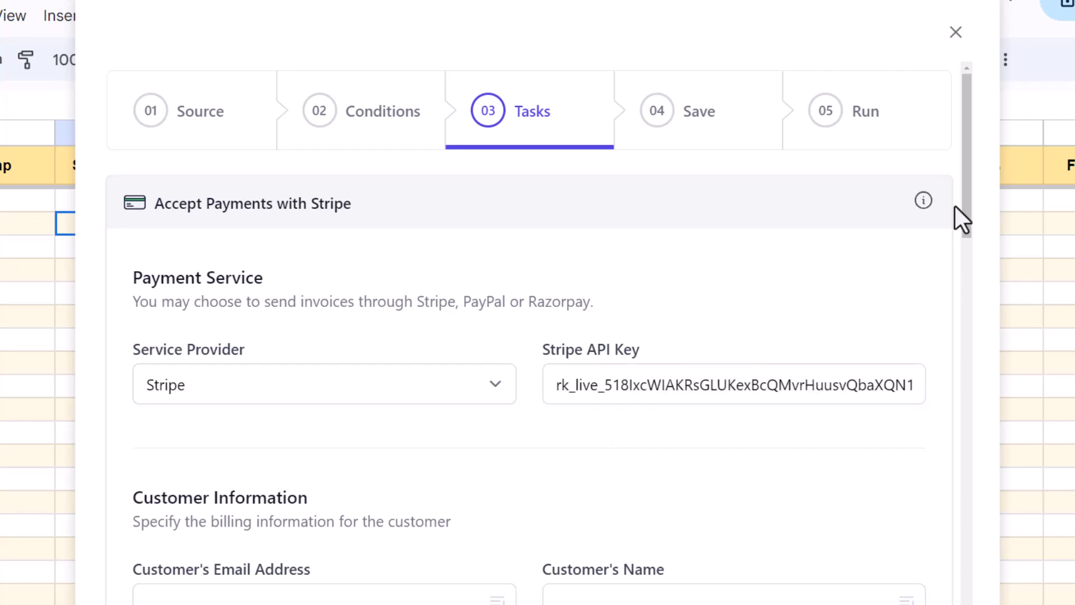
drag(965, 196, 956, 314)
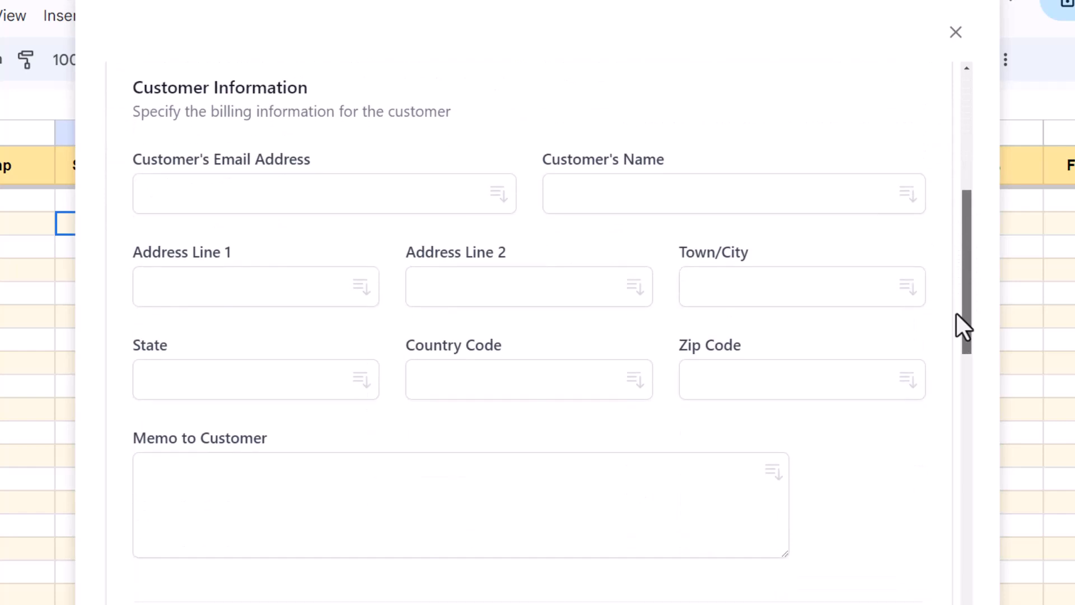
- Map the customer email to the Email Address answer and the customer name to Name
click(497, 196)
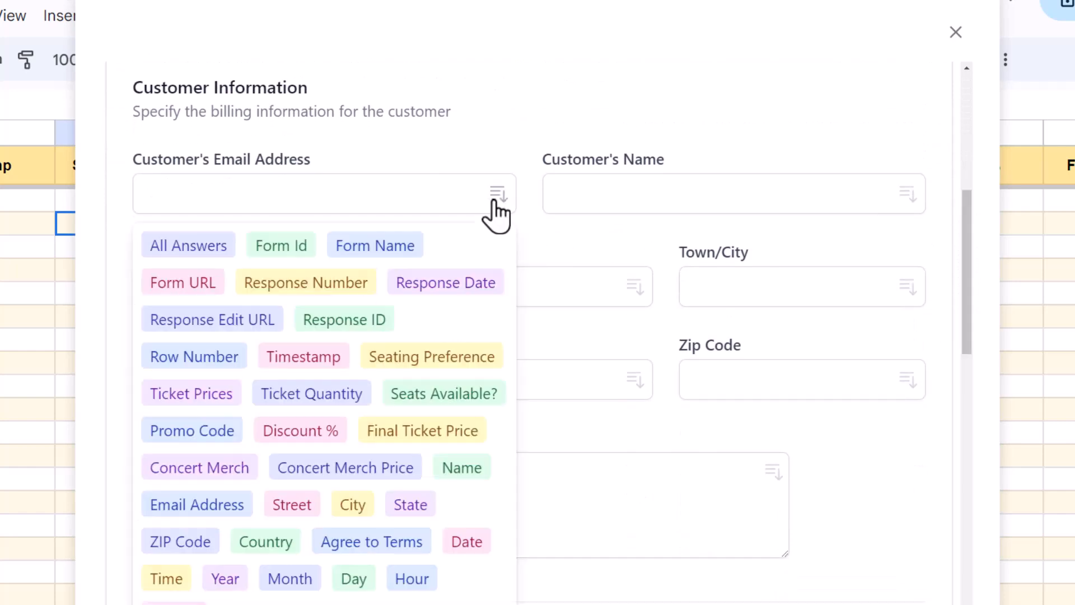
click(238, 504)
click(903, 201)
click(872, 468)
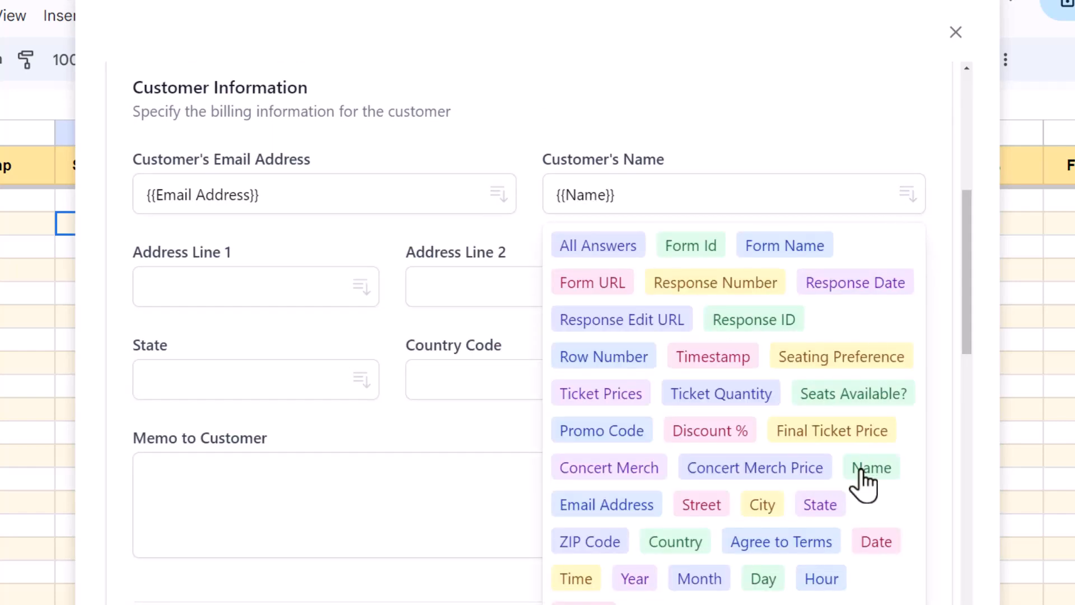
- Fill the address fields with {{Street}}, {{City}}, {{State}}, {{Country}} and {{ZIP Code}}
click(279, 280)
text({{Street}})
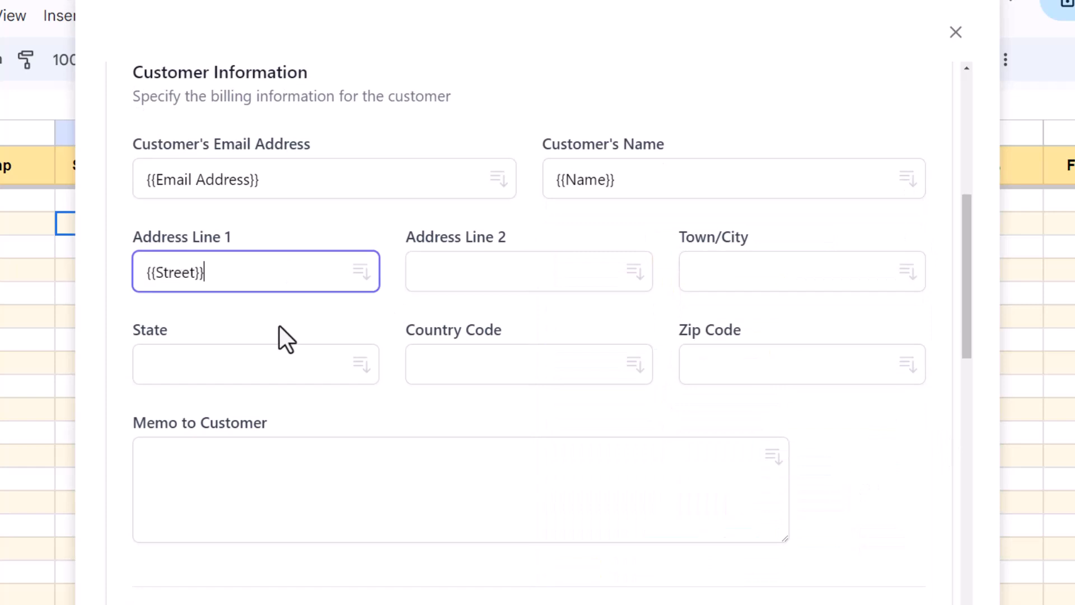
click(811, 267)
text({{City}})
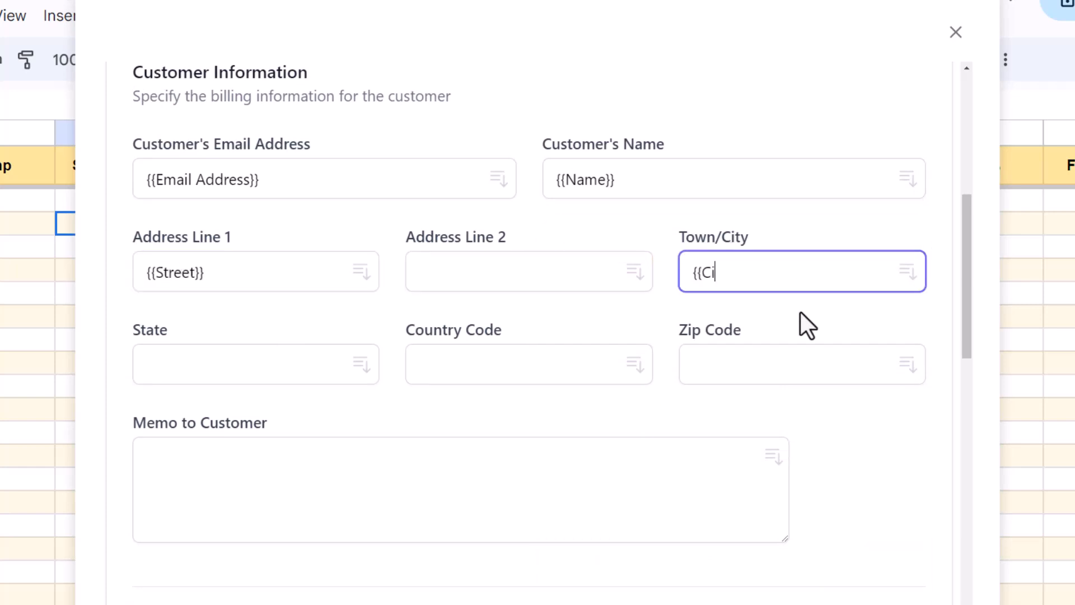
click(252, 367)
text({{State}})
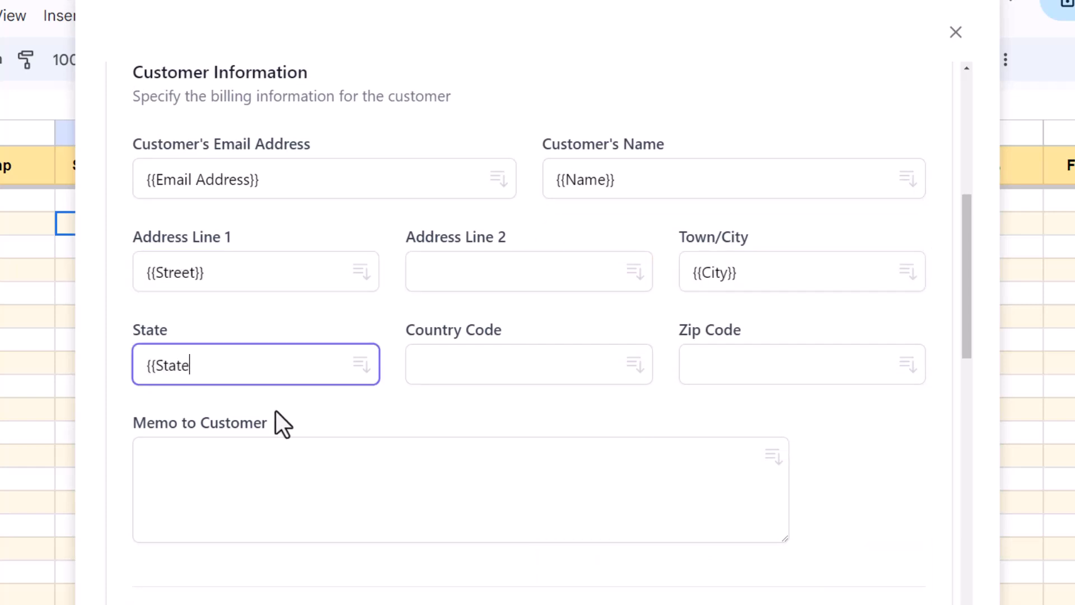
click(477, 372)
text({{C)
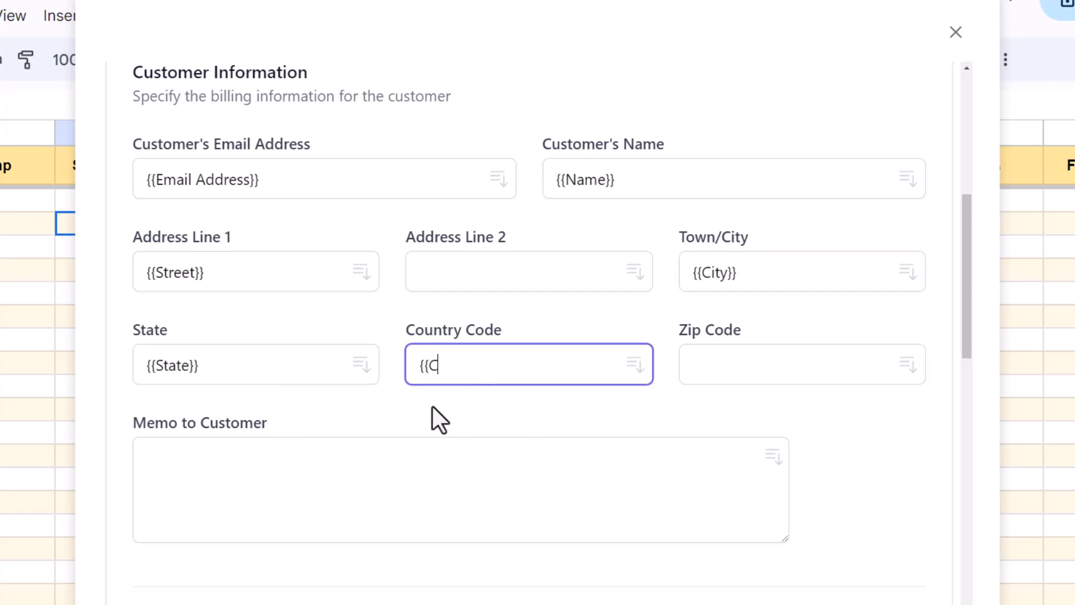
text(ountry}})
click(761, 364)
text({{)
scroll(745, 347, down, 1)
text(ZIP Code}})
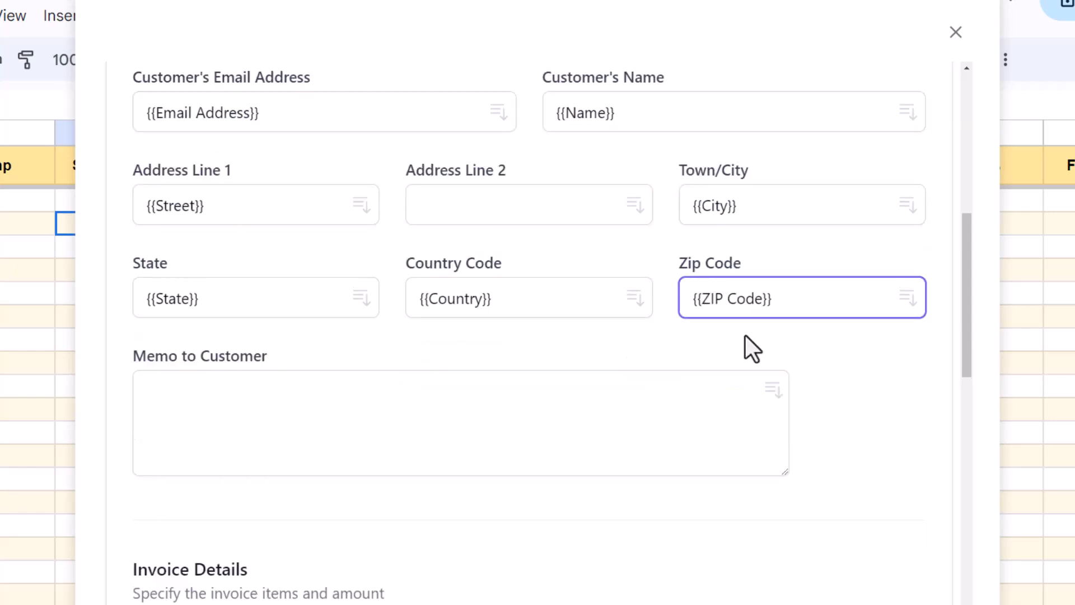
click(744, 336)
- Add a customer memo saying the ticket will be emailed once the invoice is paid
click(676, 391)
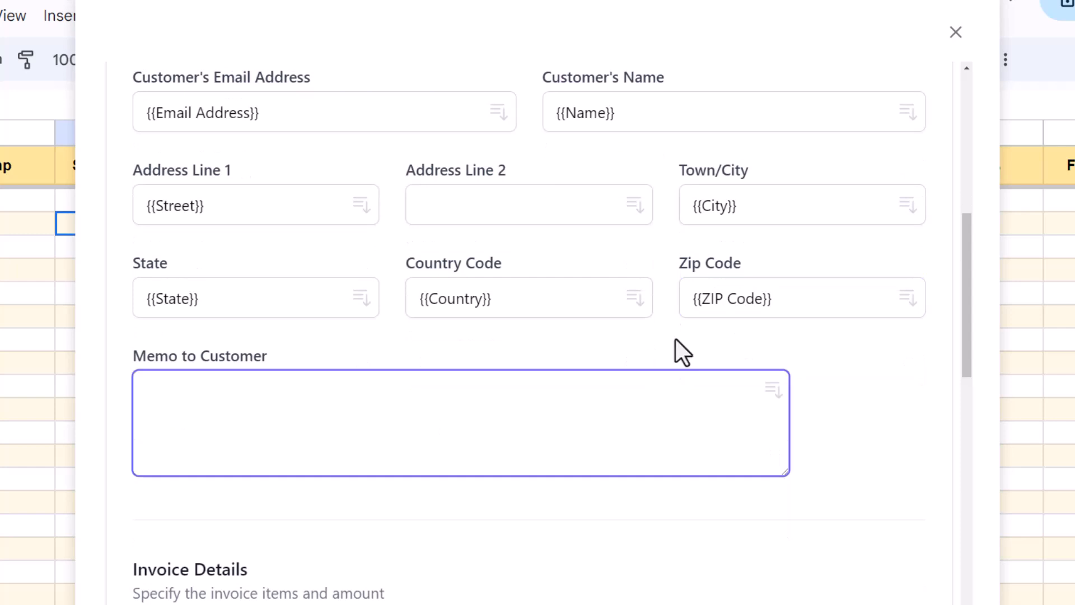
text(The ticket will be)
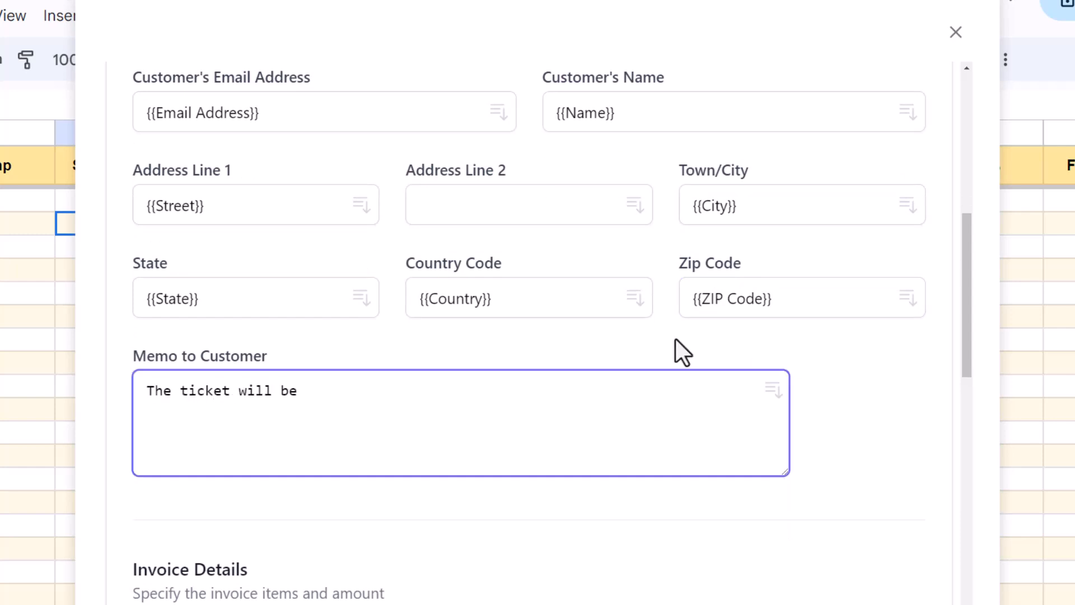
text( immediately delivered to your ema)
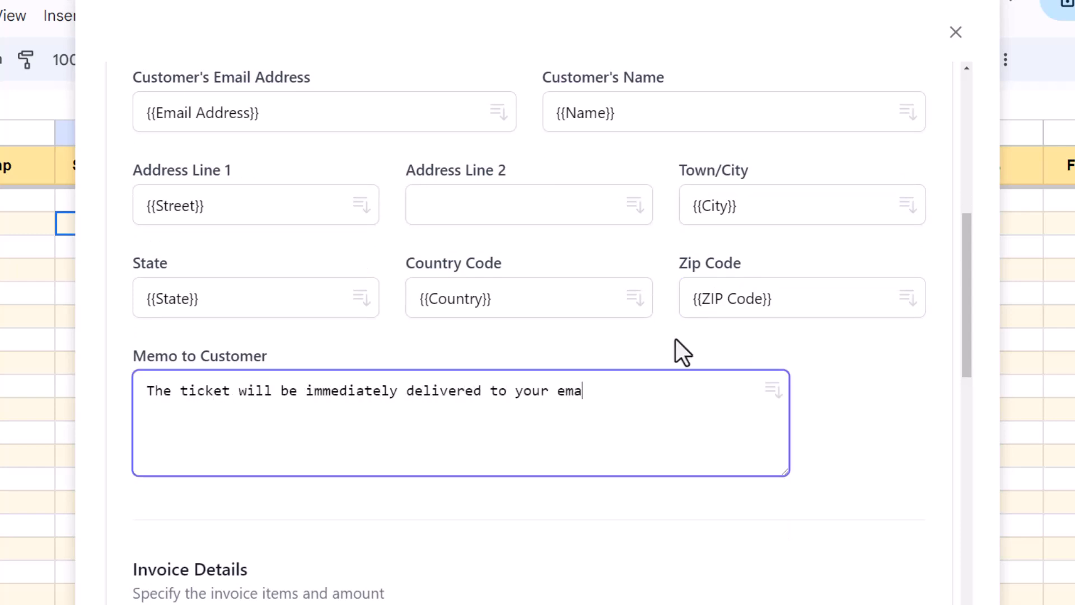
text(il address after the invoice is paid.)
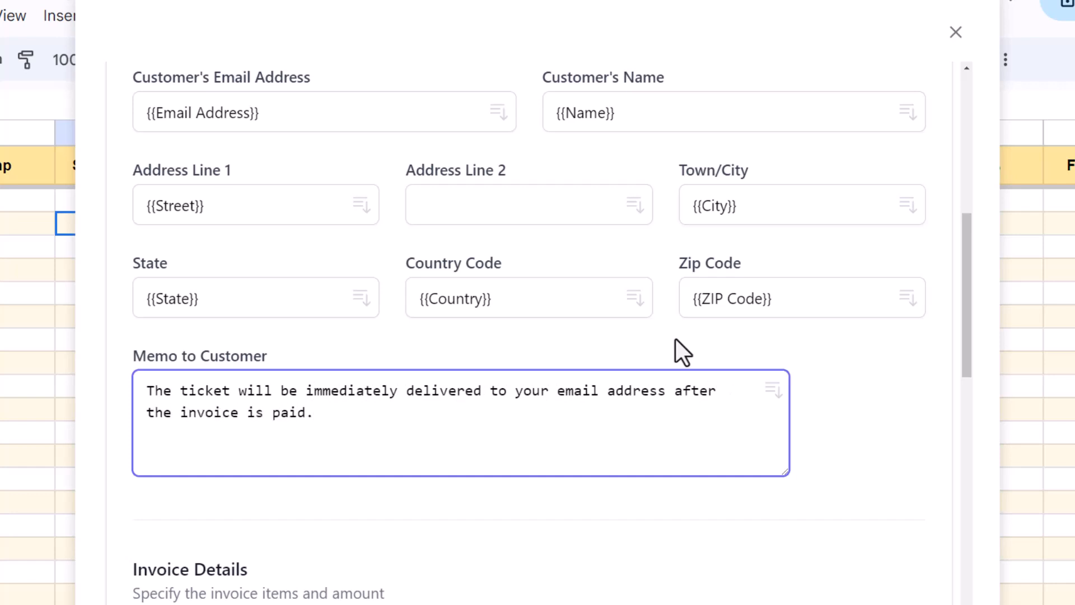
click(676, 338)
- Set item #1 to Seating Preference, quantity Ticket Quantity, price Final Ticket Price
drag(971, 298, 979, 407)
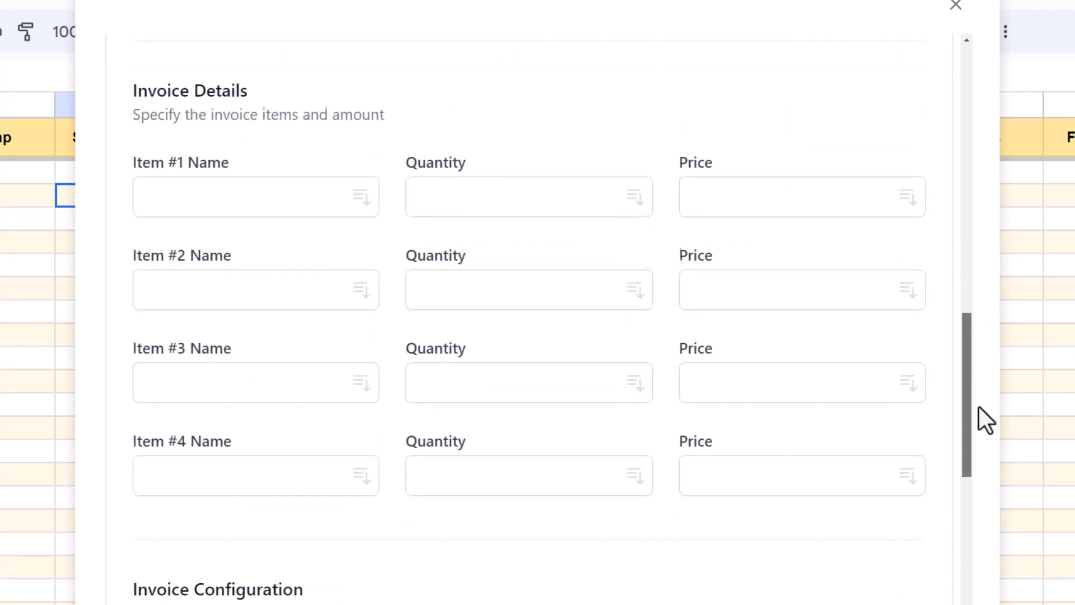
click(362, 202)
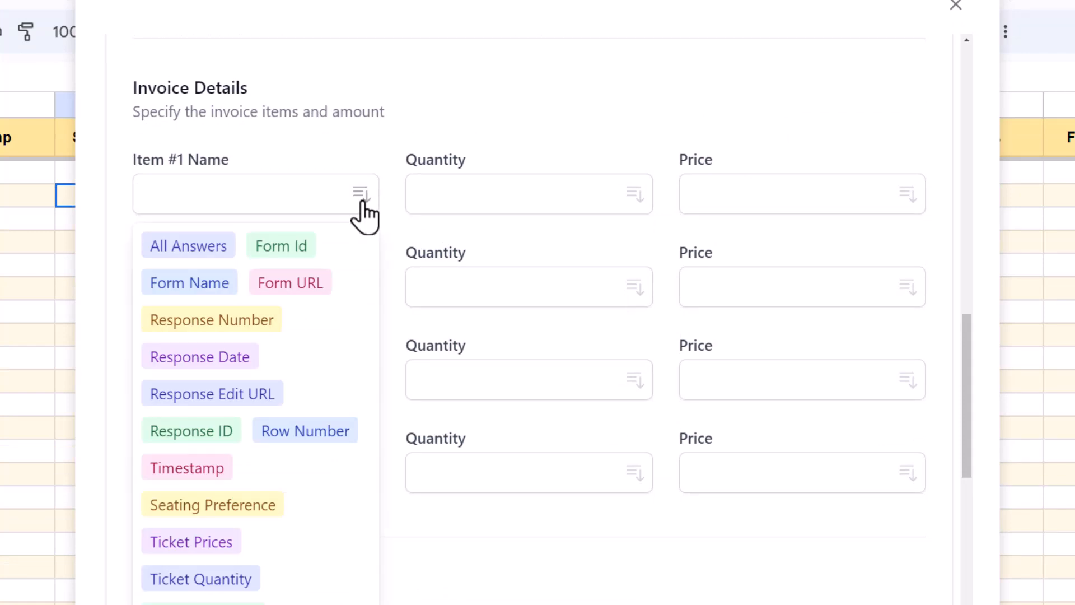
click(241, 504)
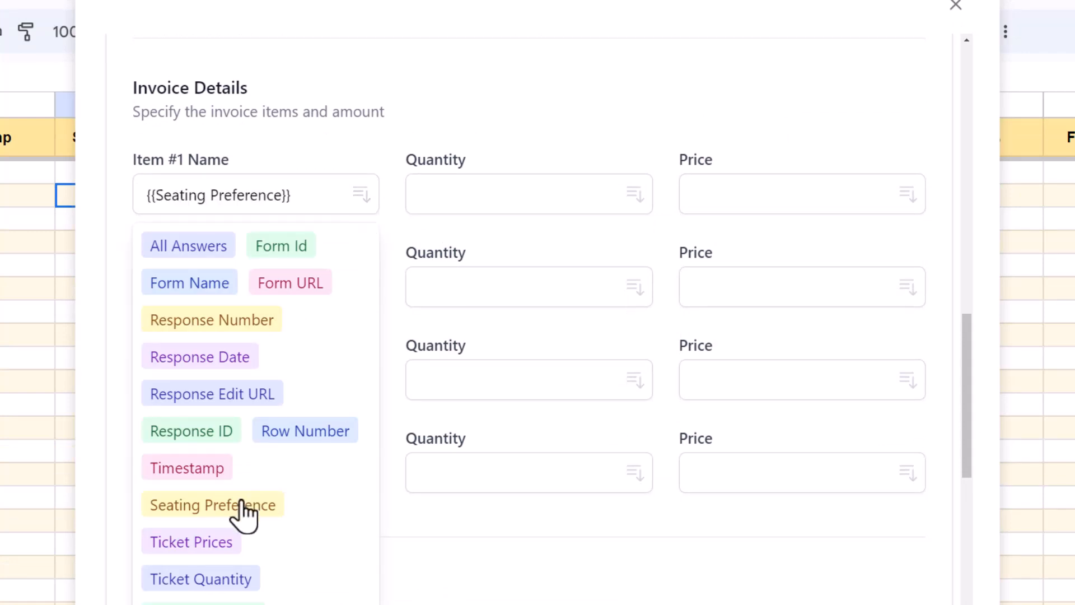
click(636, 196)
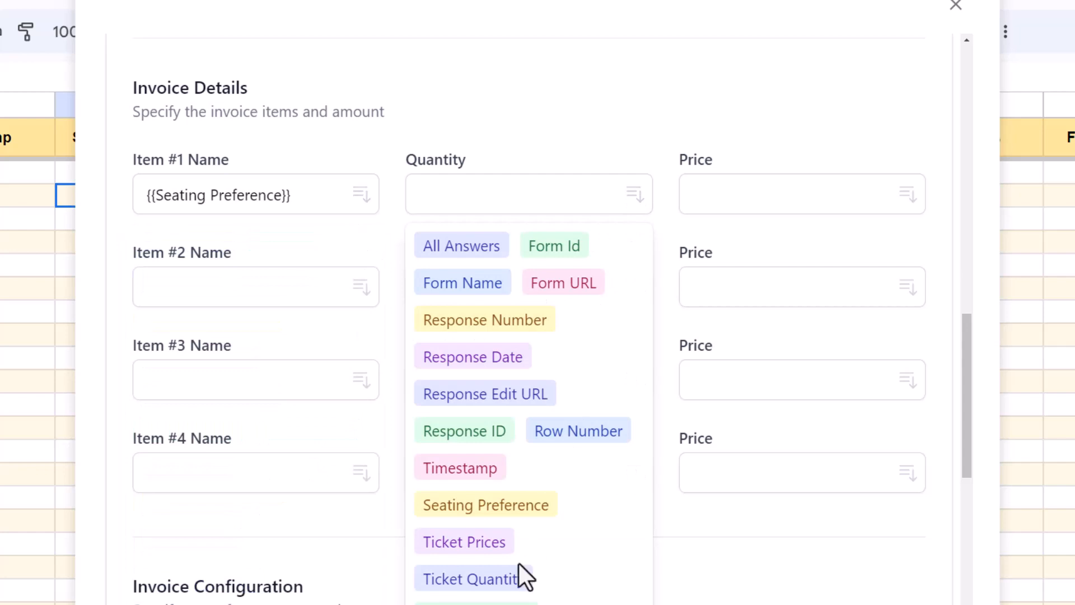
click(504, 579)
click(907, 195)
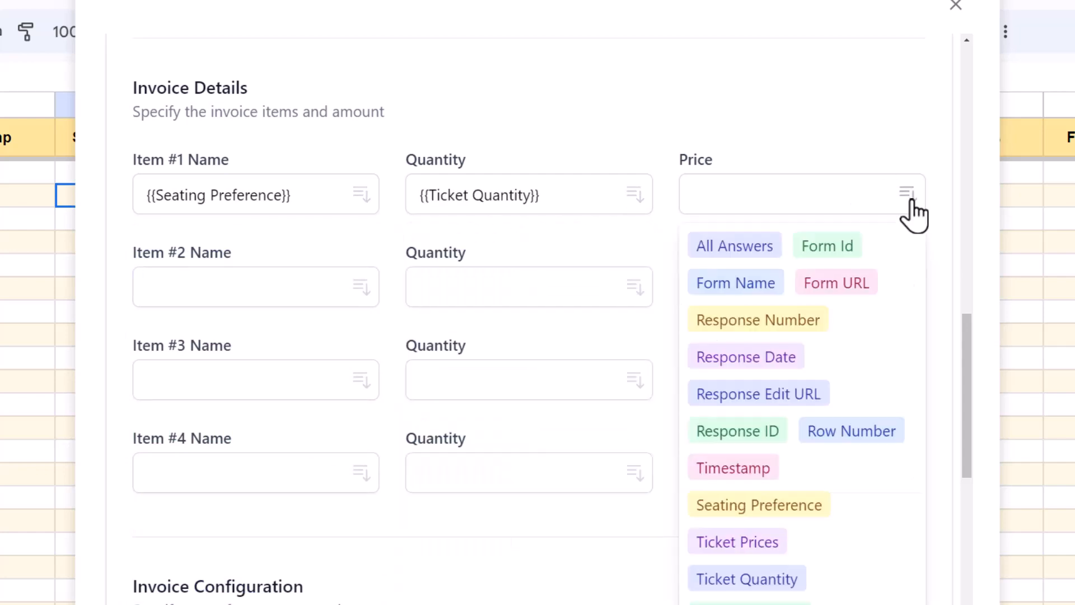
drag(967, 334, 968, 359)
click(796, 586)
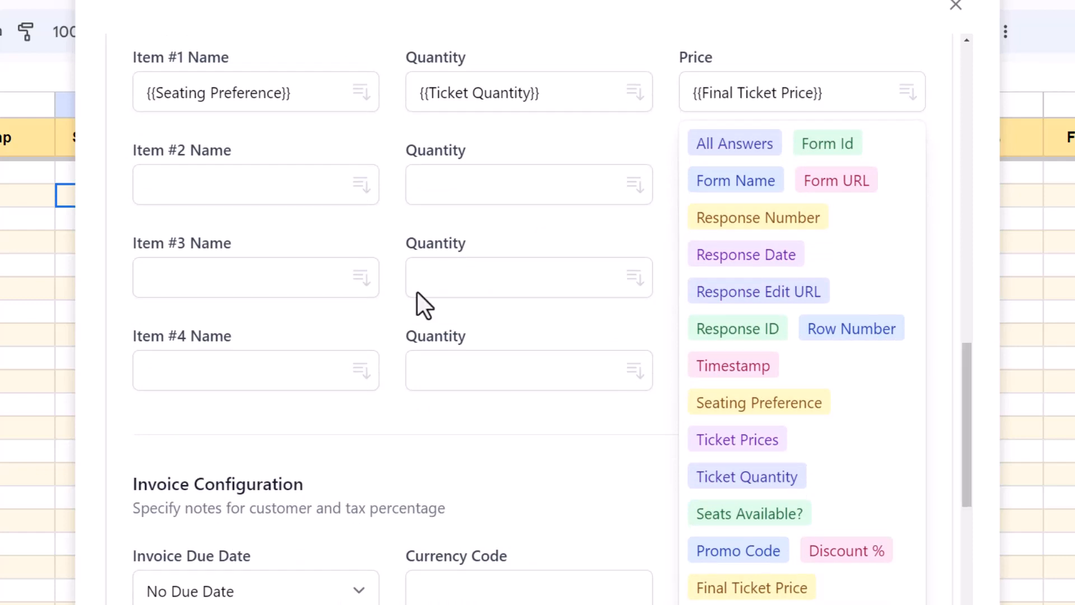
click(393, 240)
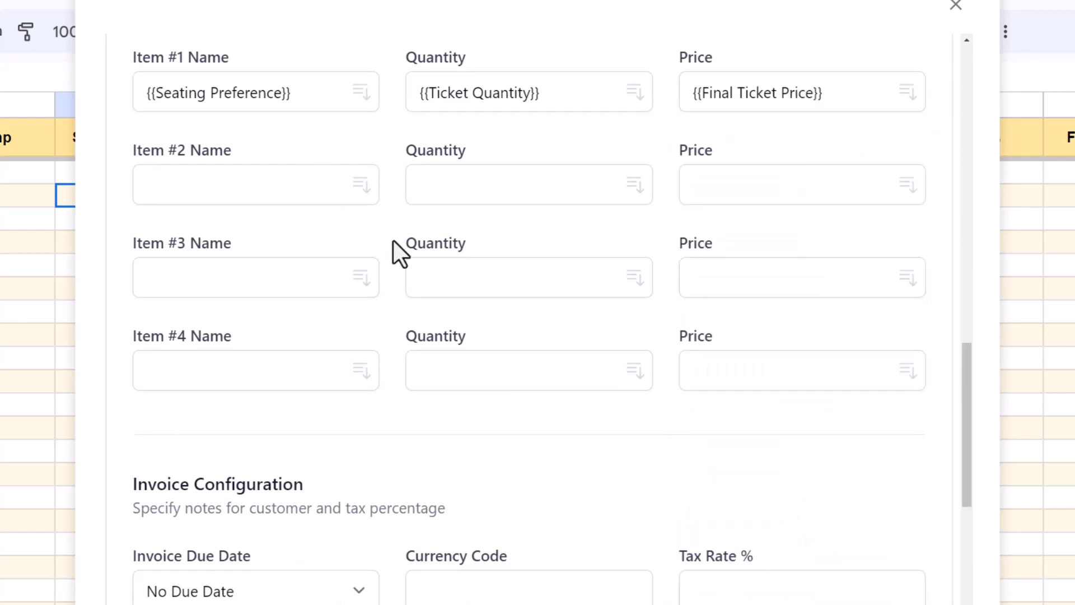
- Add item #2 'Concert Merch' with quantity 1, priced at {{Concert Merch Price}}
click(347, 187)
text(Concert Merch)
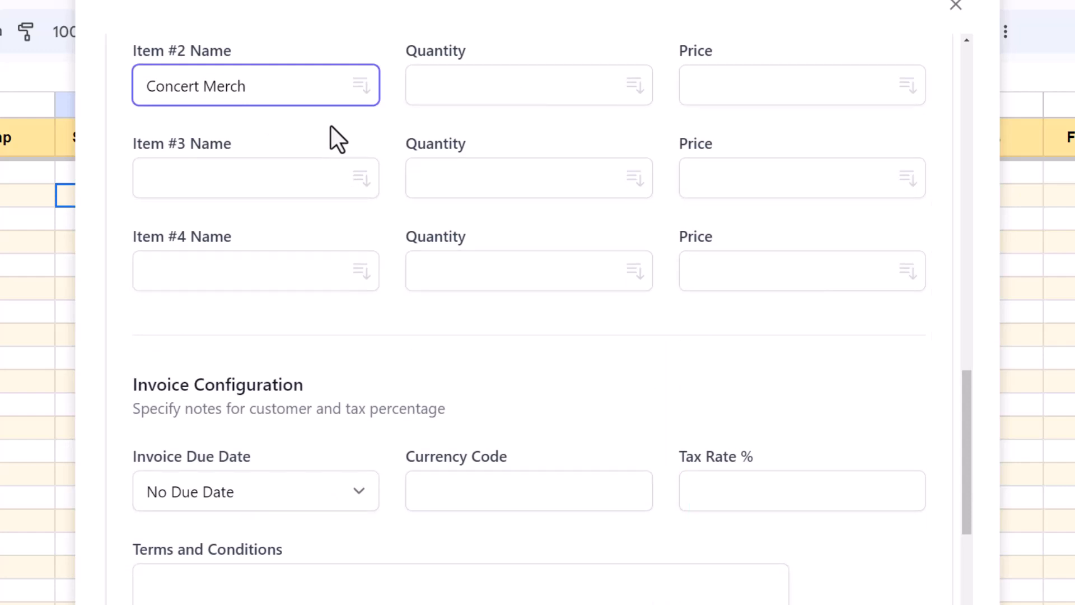
click(330, 125)
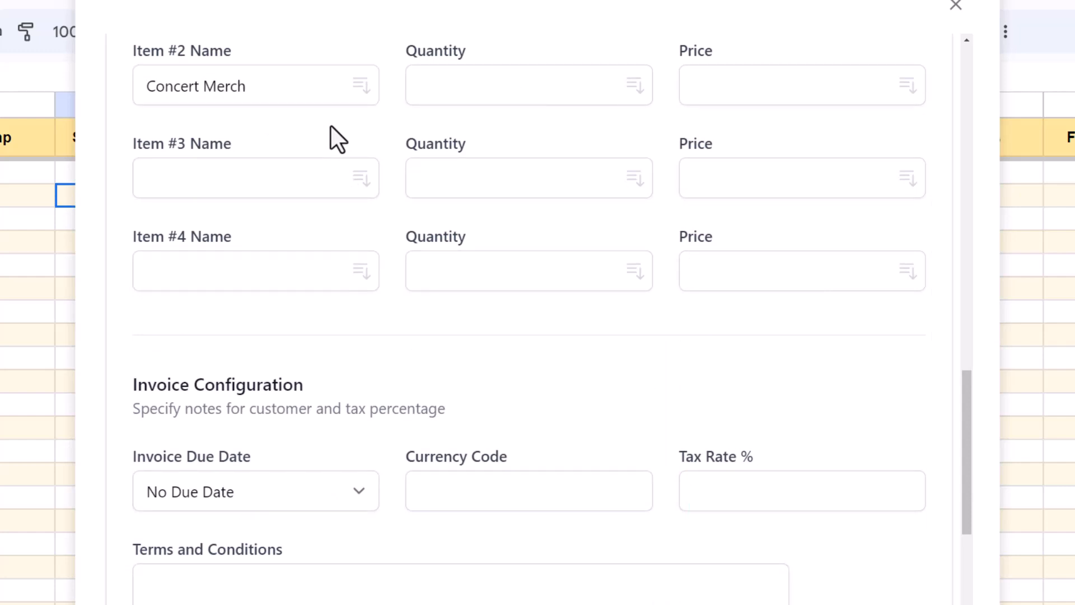
click(456, 94)
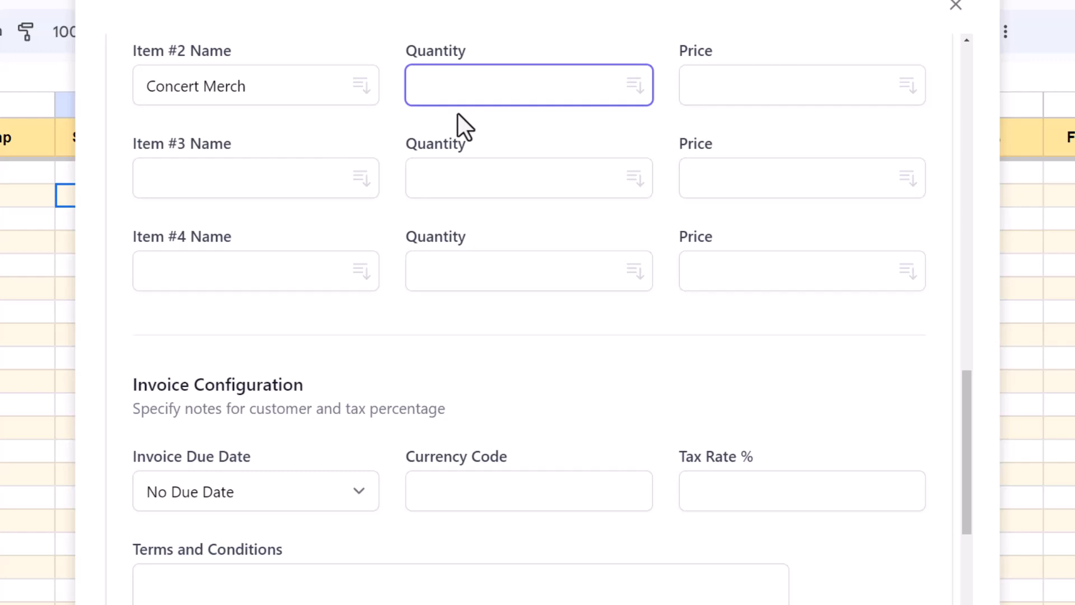
text(1)
click(458, 114)
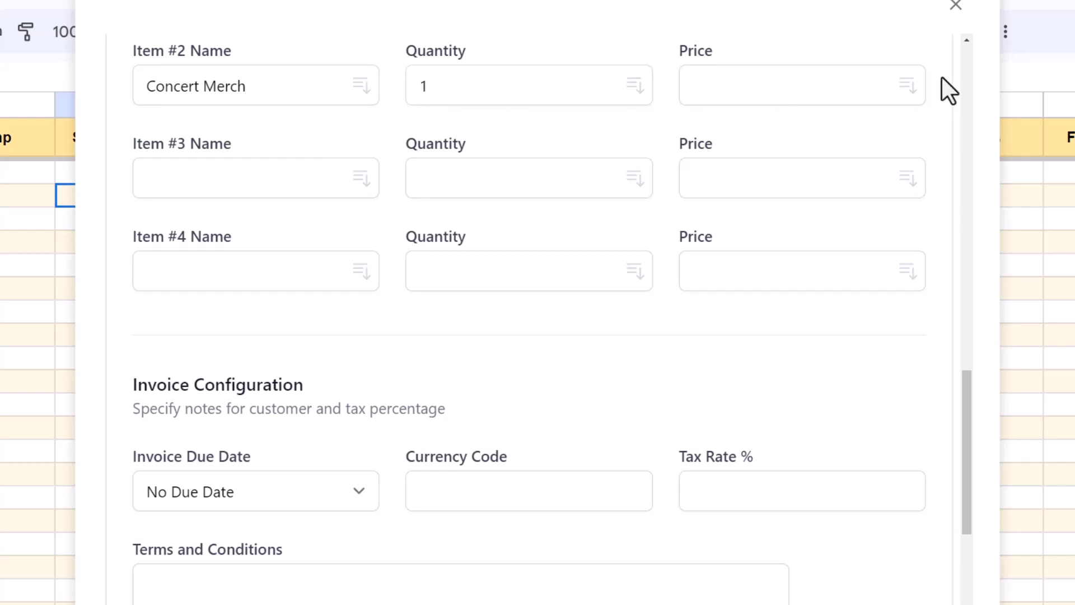
click(904, 90)
mouse_move(967, 385)
mouse_down()
mouse_move(966, 427)
mouse_move(964, 388)
mouse_up()
click(789, 504)
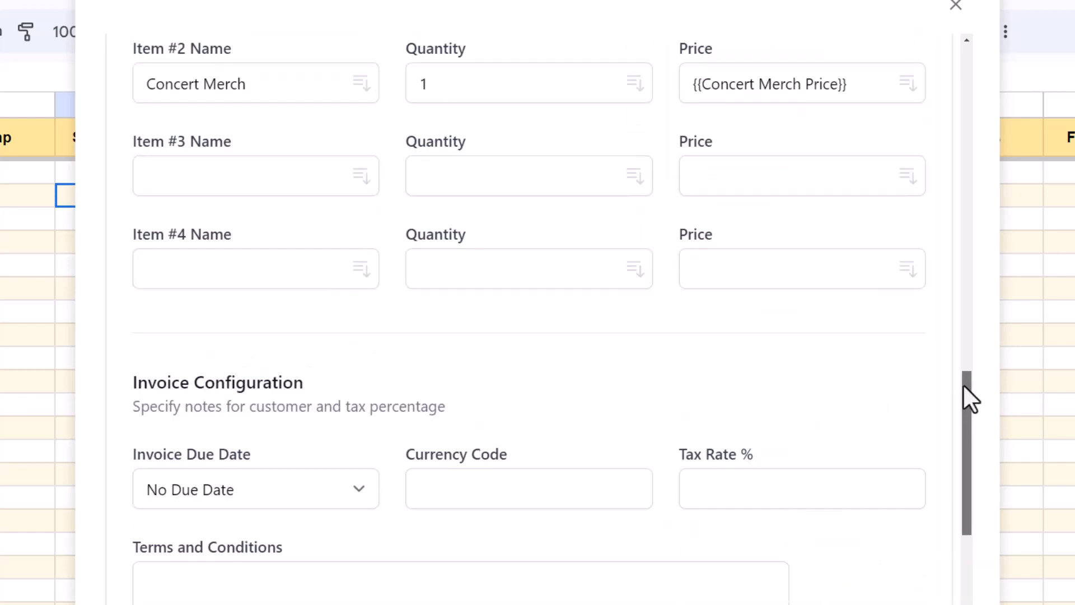
drag(963, 385, 969, 456)
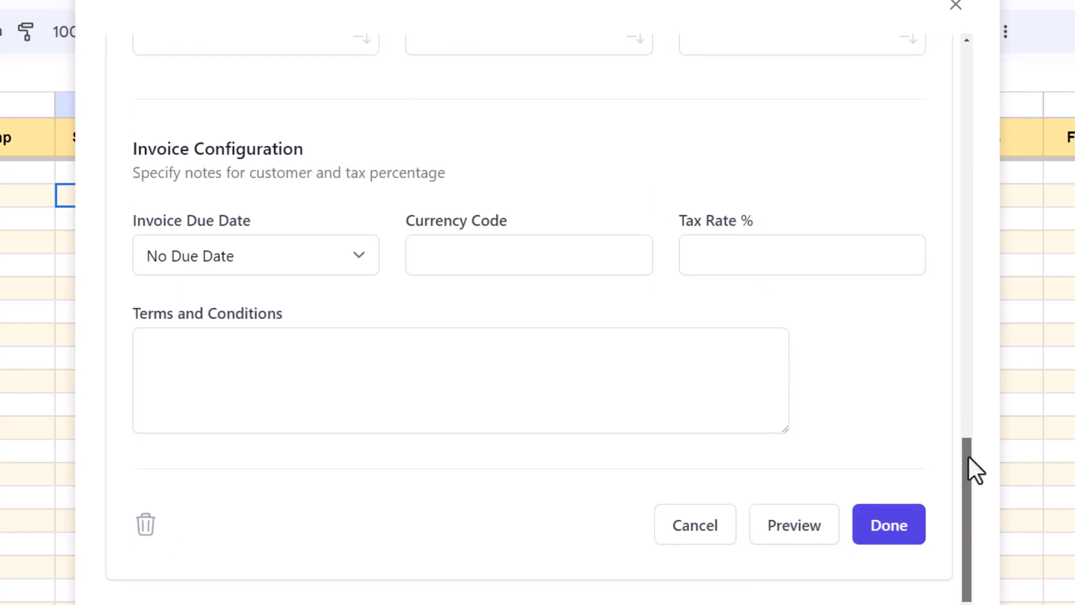
- Make the invoice due upon receipt, in USD, with a 15% tax rate
click(355, 261)
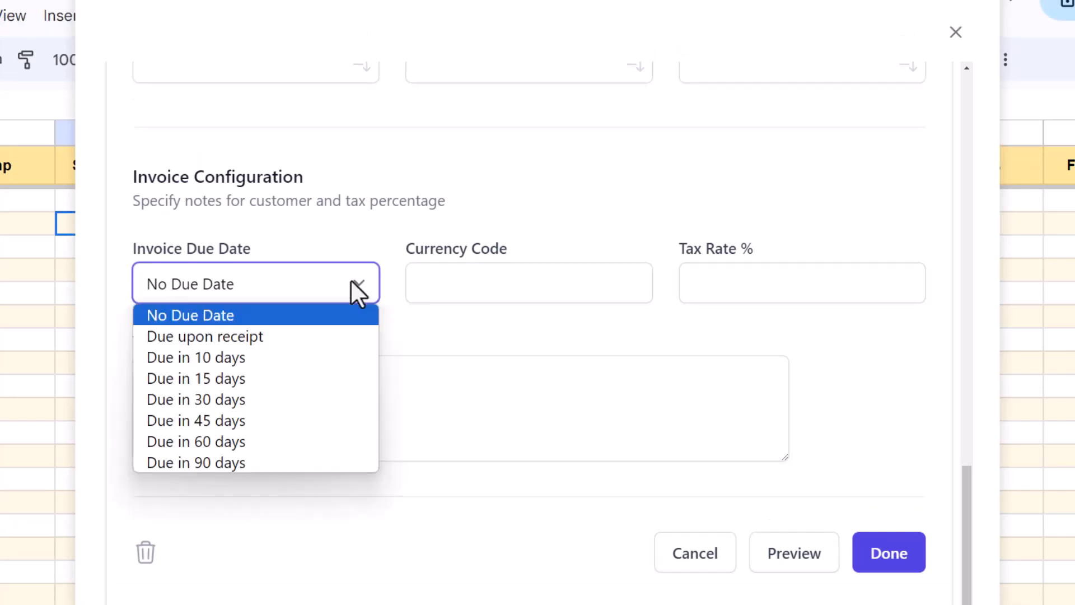
click(331, 335)
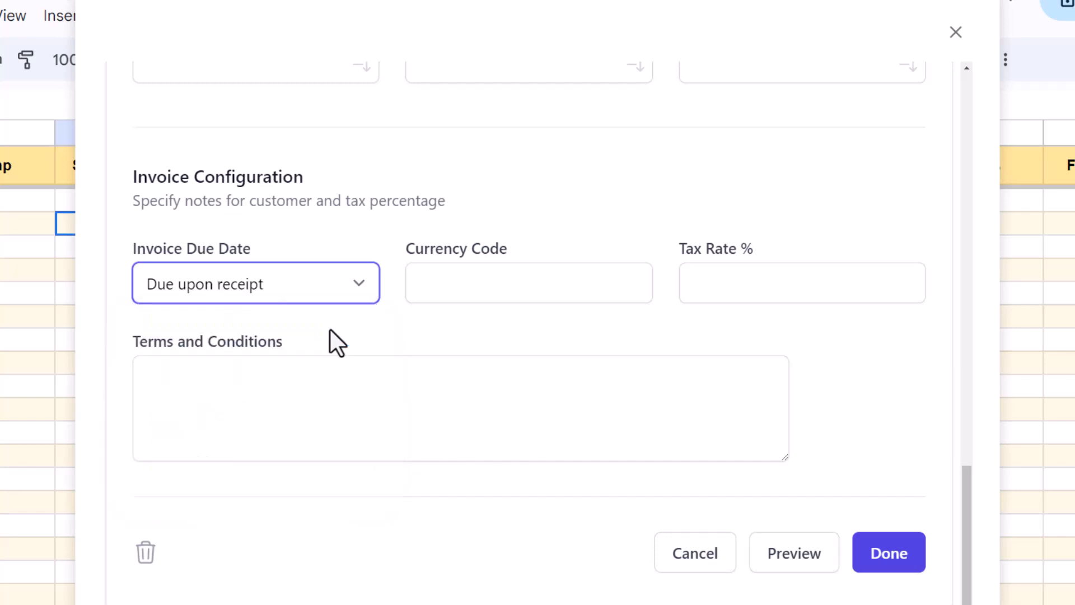
click(454, 293)
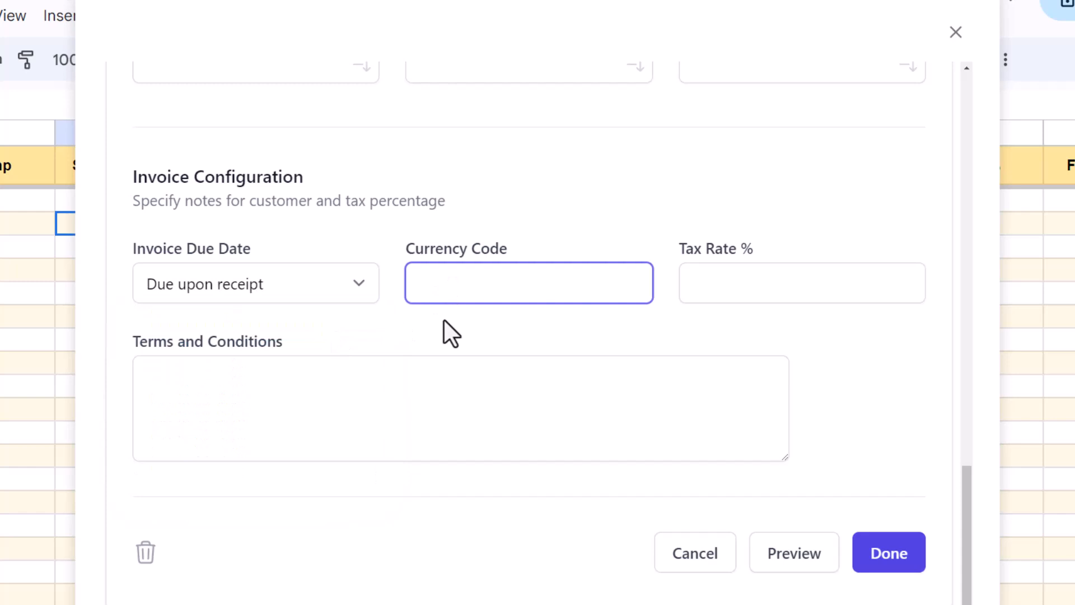
text(USD)
click(445, 320)
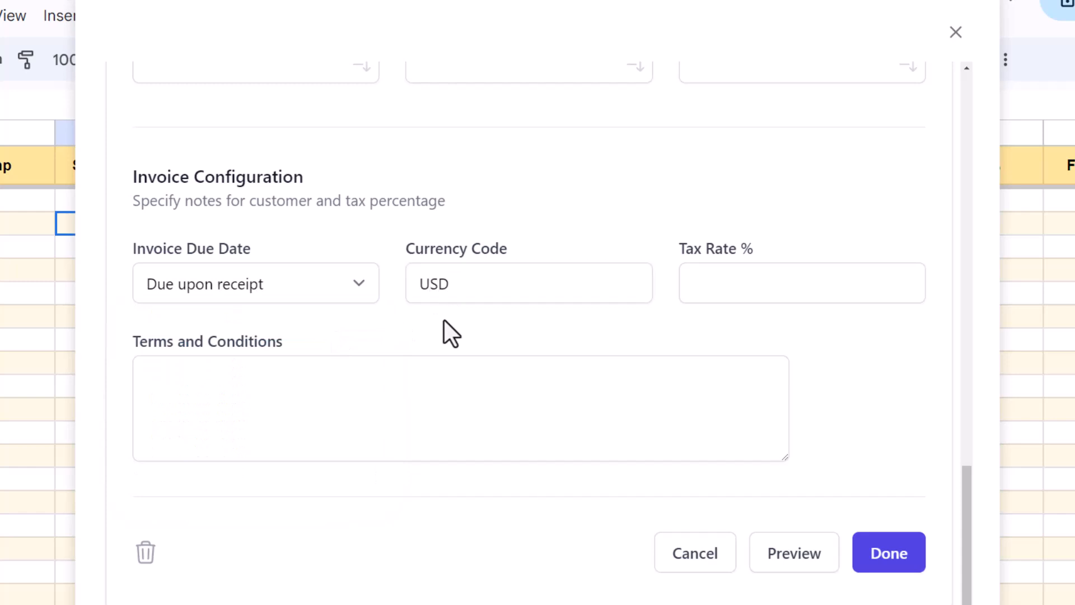
click(734, 302)
text(15)
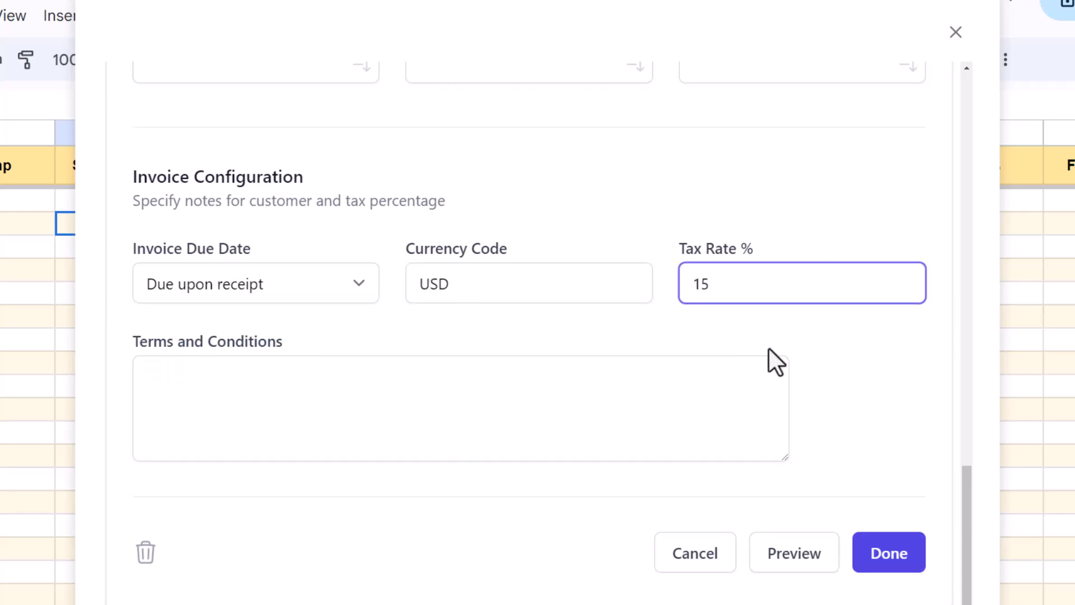
- Add the terms 'All sales are final. The tickets cannot be transferred.' and apply the task settings
click(773, 358)
text(All sales ar)
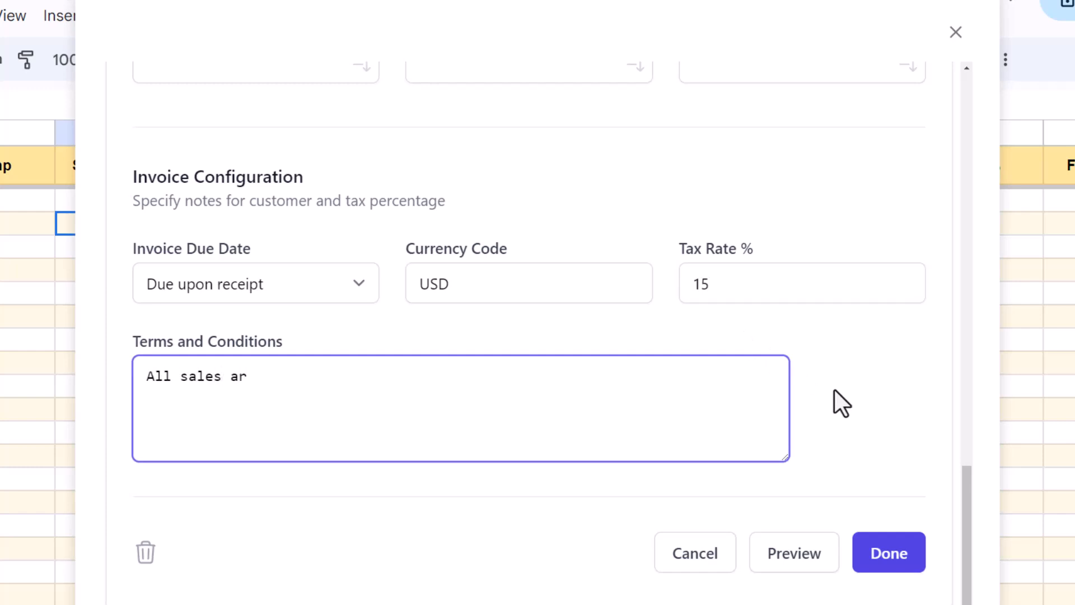
text(e final. The ti)
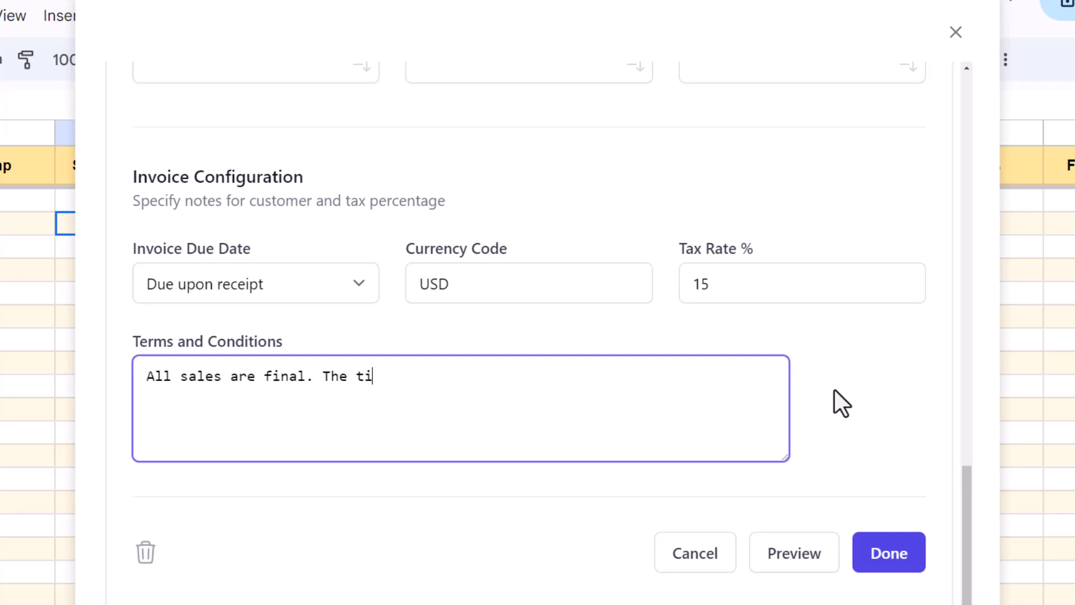
text(ckets cannot be trans)
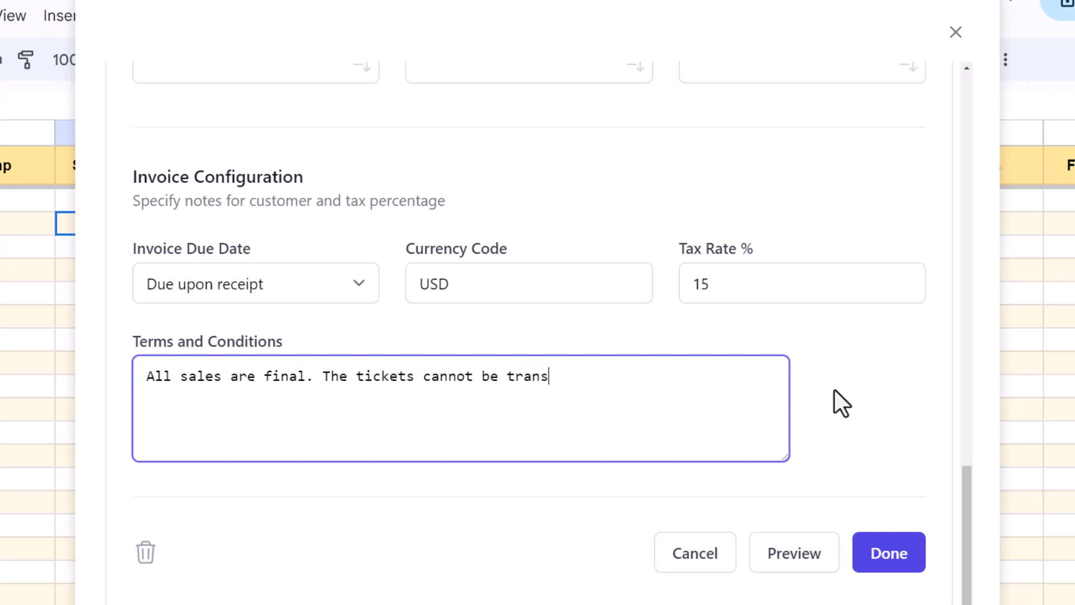
text(ferred.)
click(835, 399)
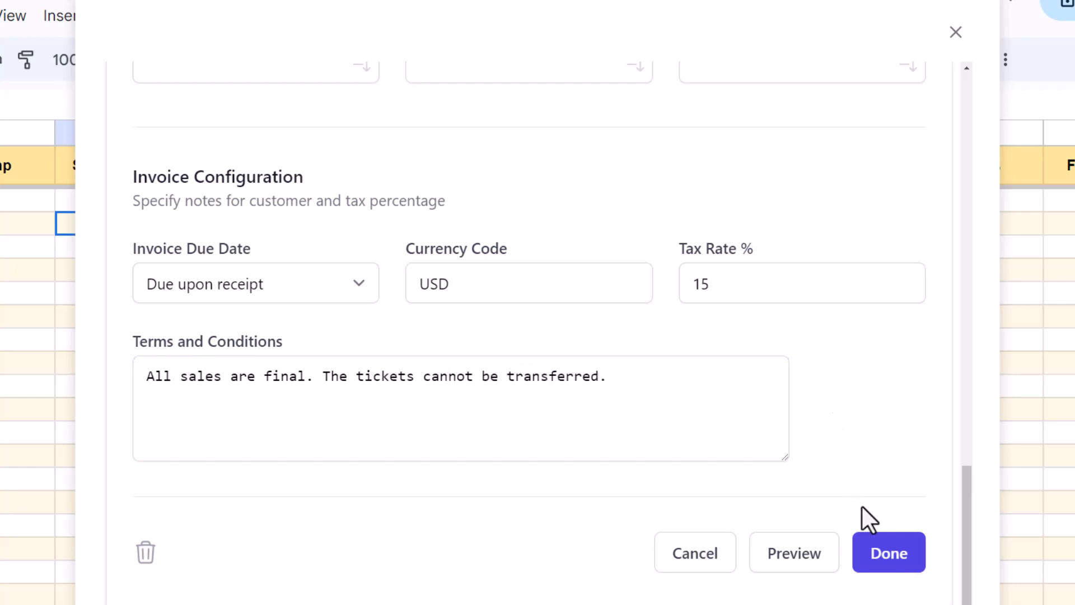
click(888, 562)
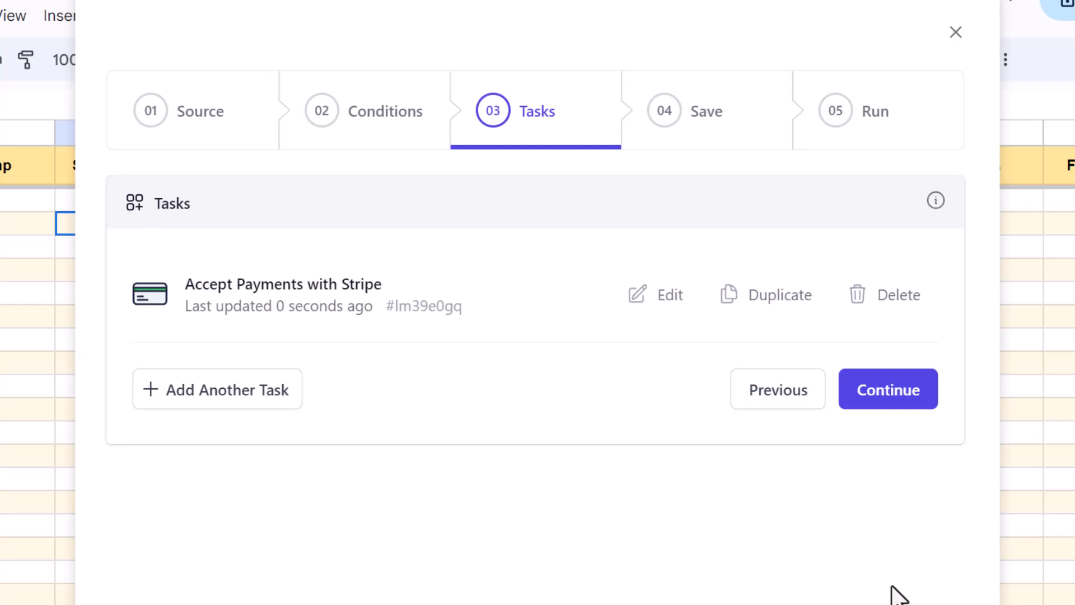
- Continue the workflow to its 04 Save step
click(879, 396)
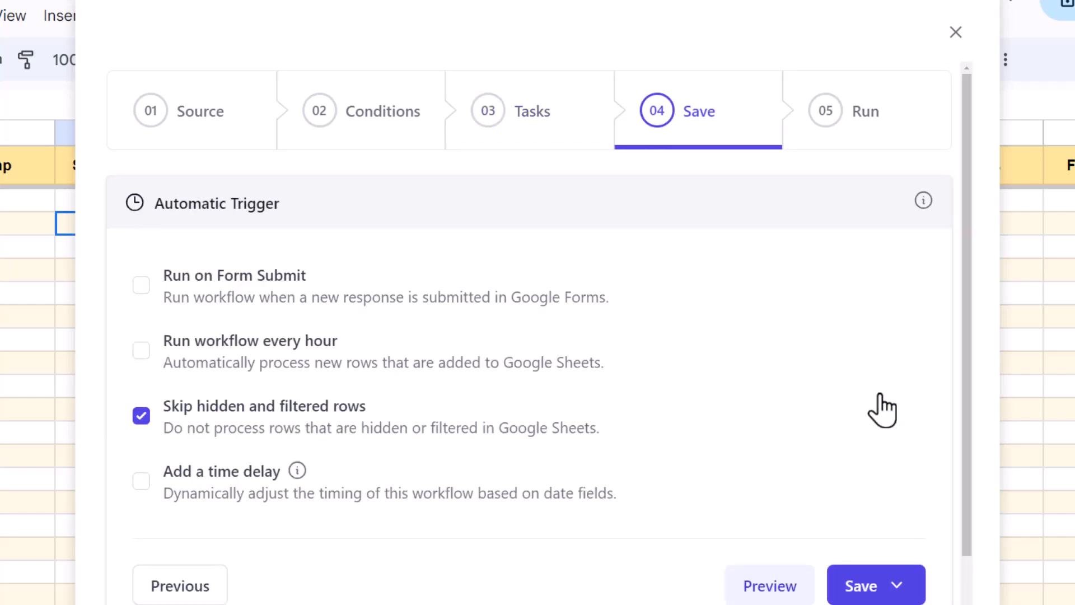
- Enable Run on Form Submit and save the Music Concert Tickets workflow
click(233, 278)
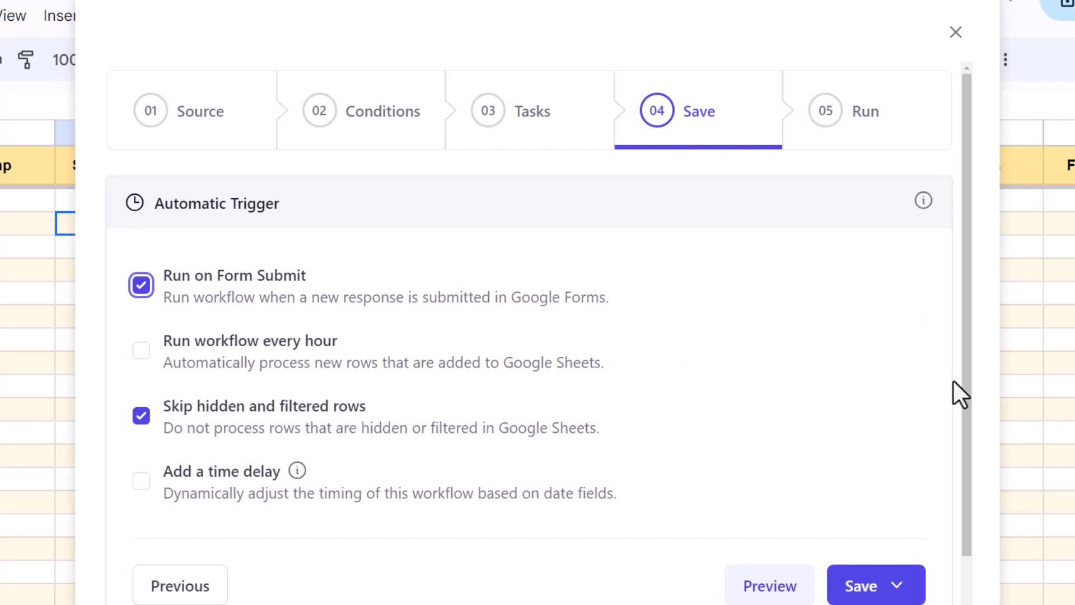
drag(964, 379, 972, 528)
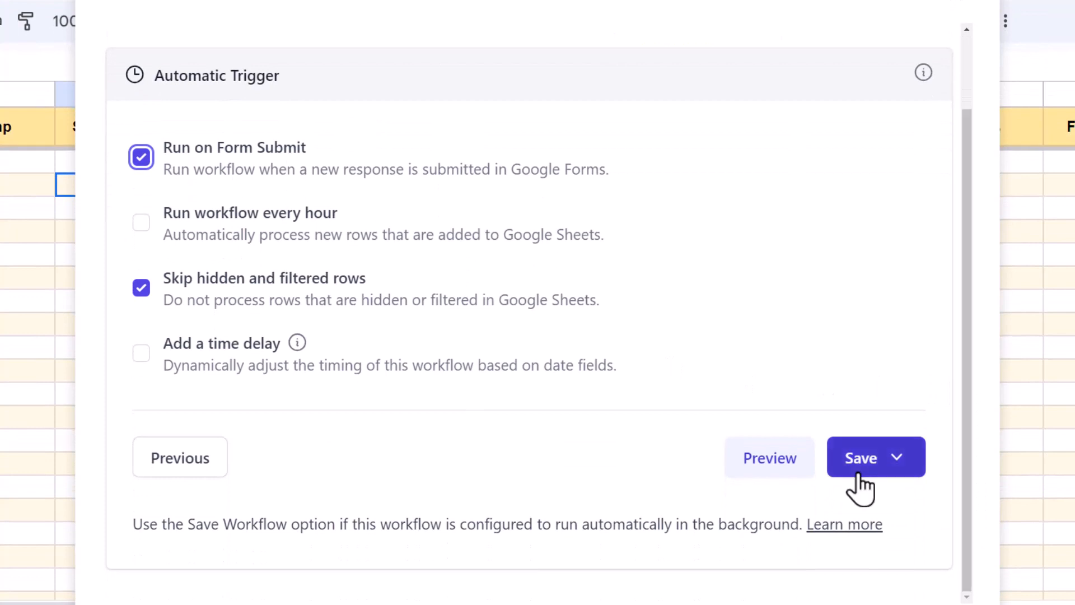
click(893, 463)
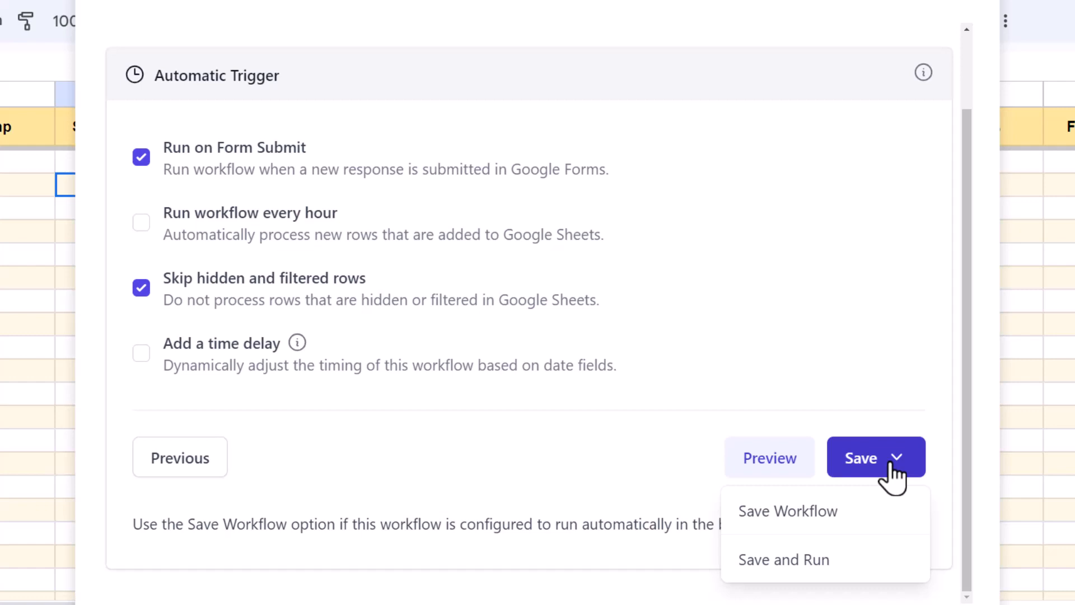
click(887, 527)
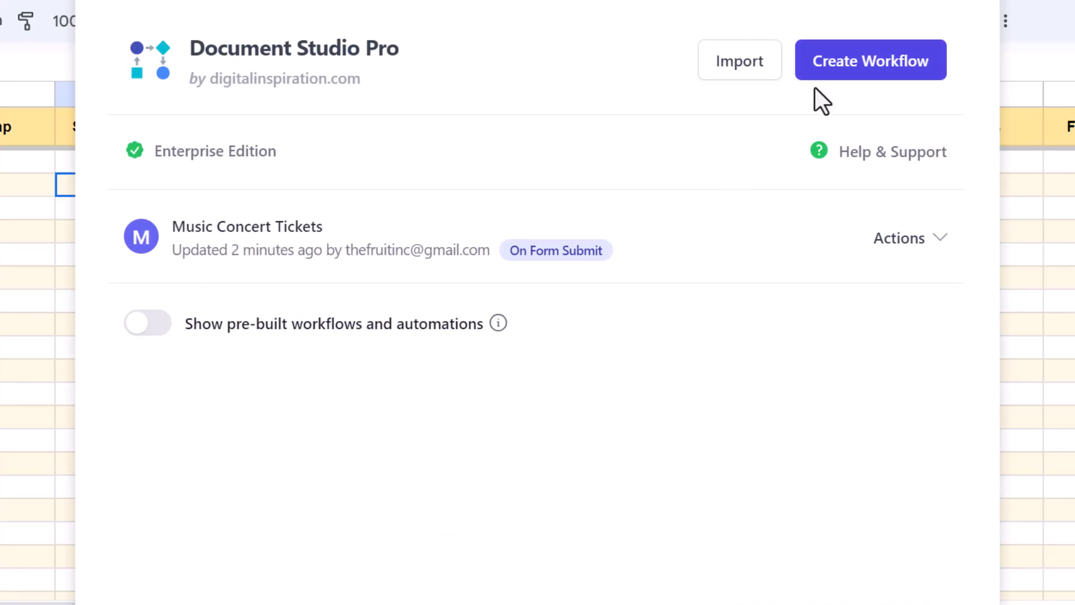
- Create a new workflow named 'Sold Out' and advance to its trigger conditions
click(840, 74)
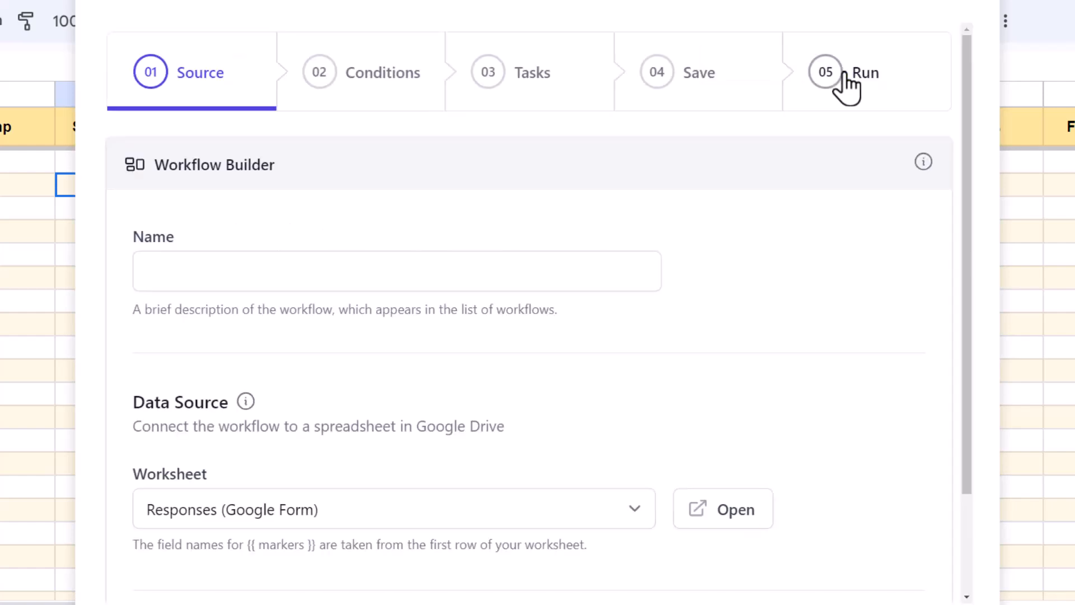
click(560, 276)
text(Sold Out)
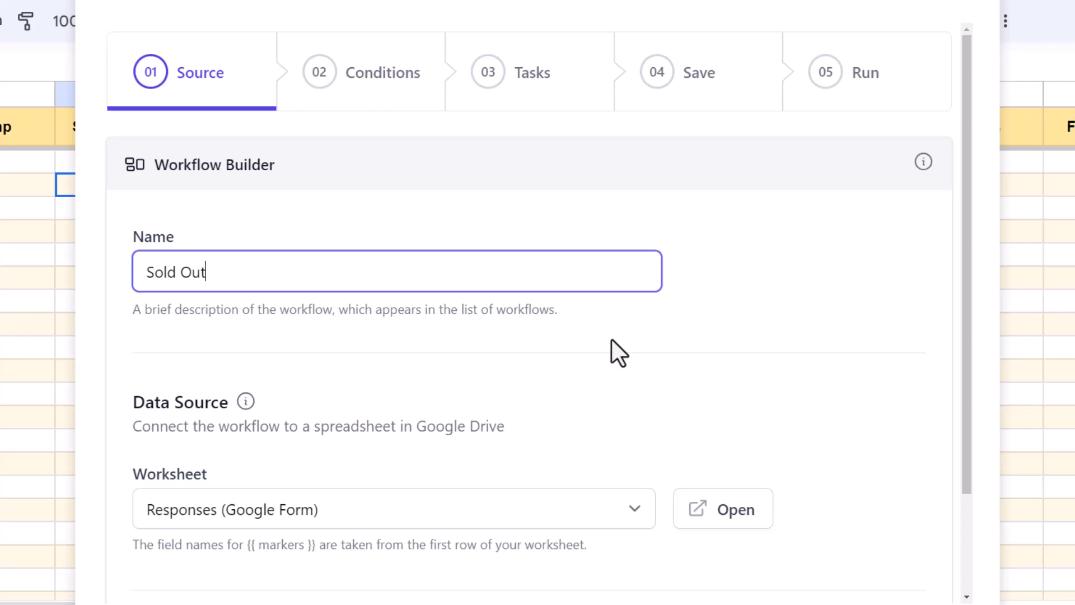
click(611, 339)
drag(973, 331, 977, 448)
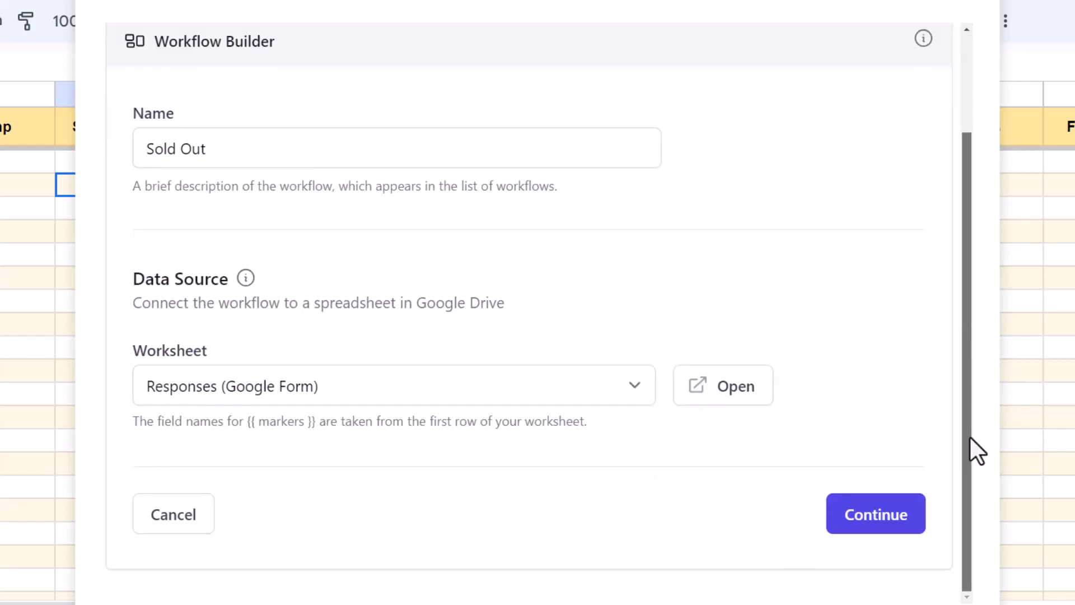
click(902, 519)
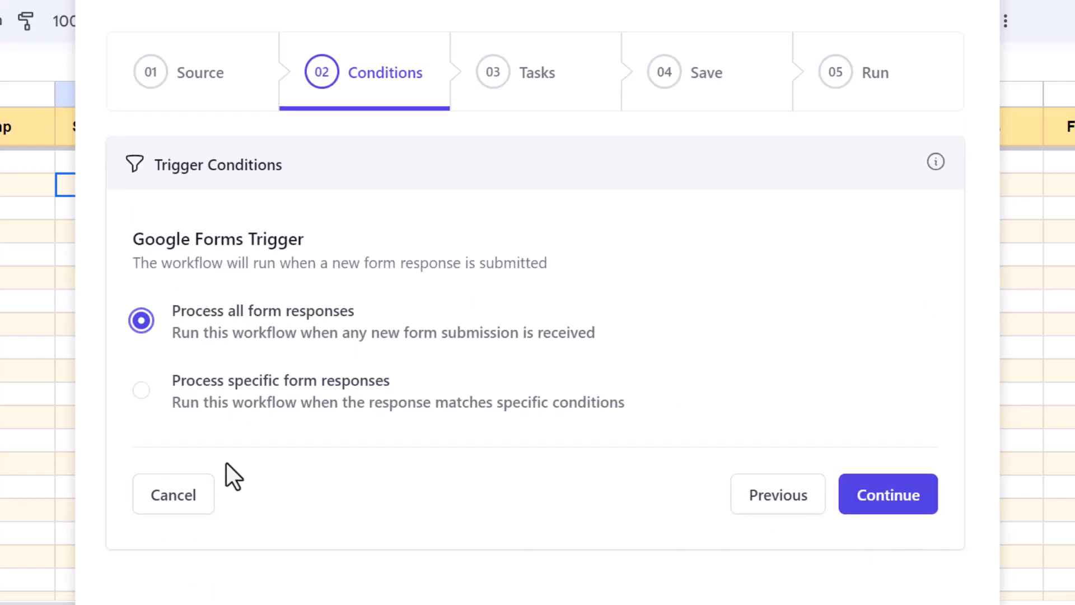
- Process only responses where Seats Available? exactly matches 'No', then continue to tasks
click(227, 378)
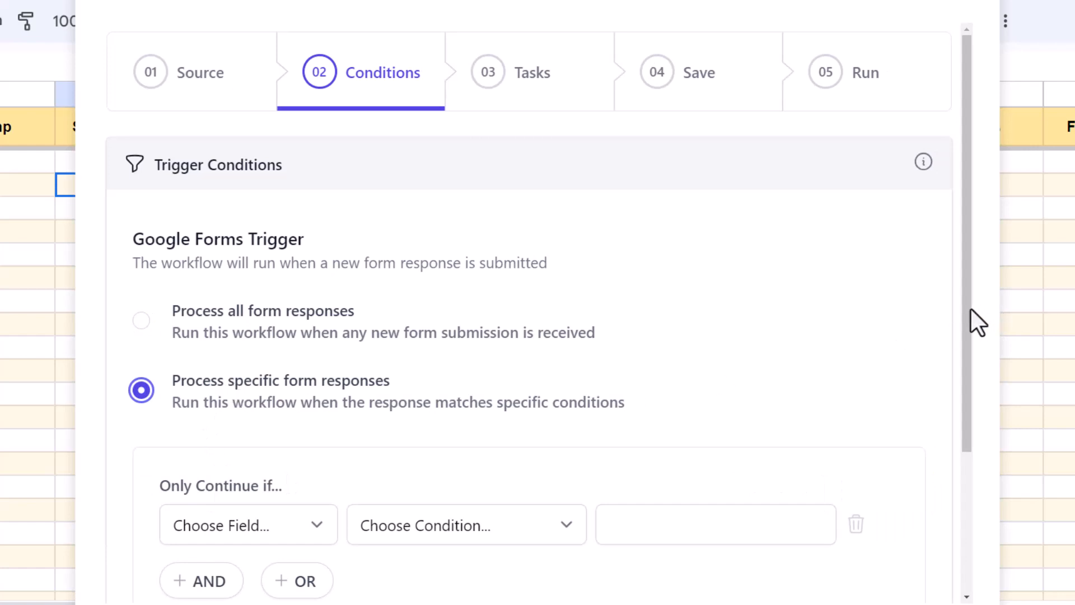
drag(971, 309, 953, 496)
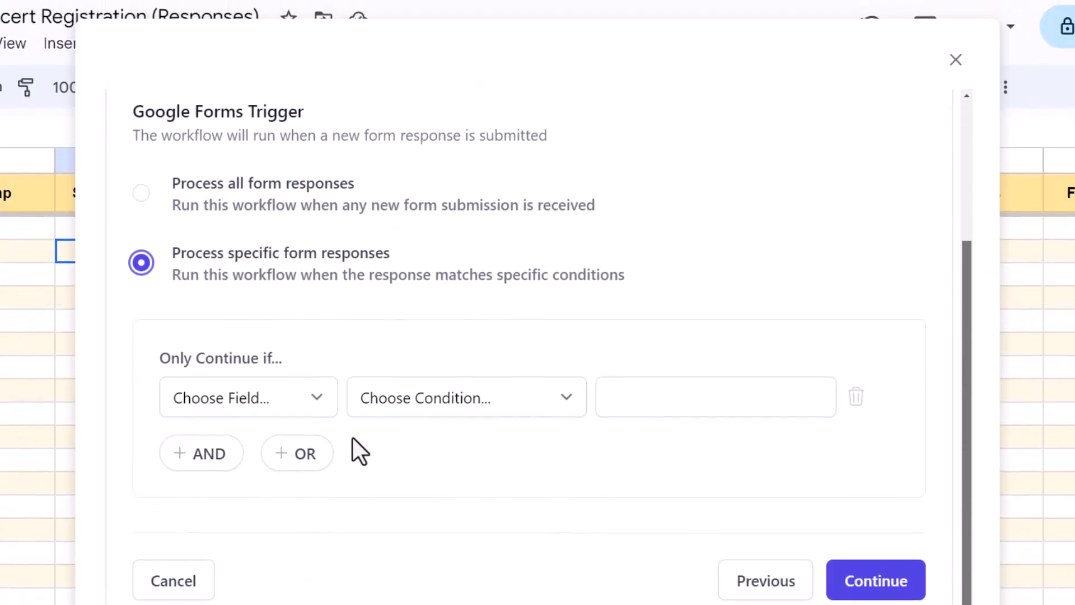
click(315, 409)
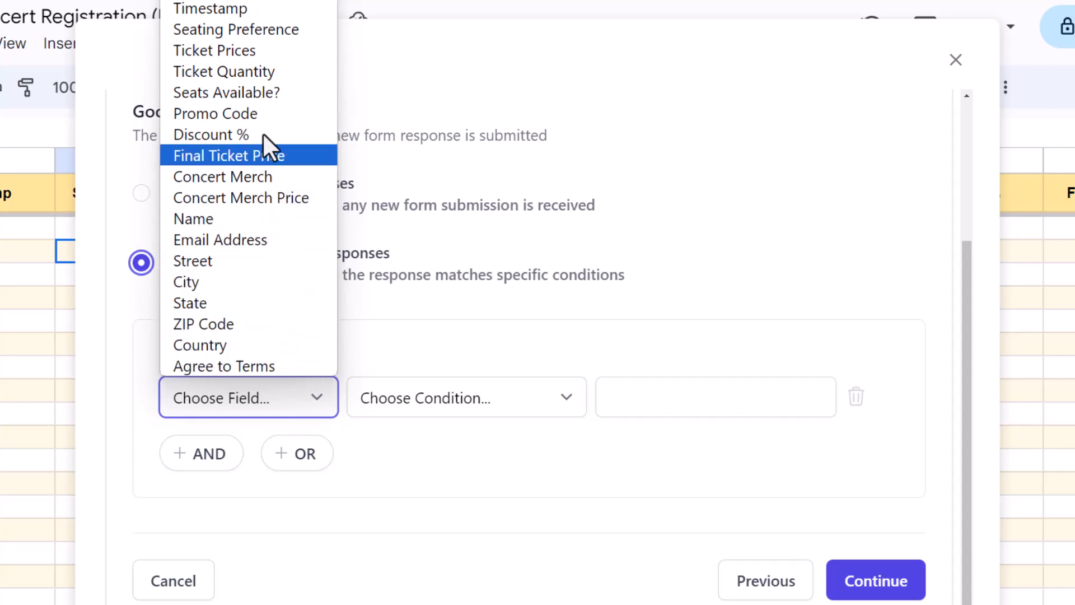
click(275, 91)
click(495, 395)
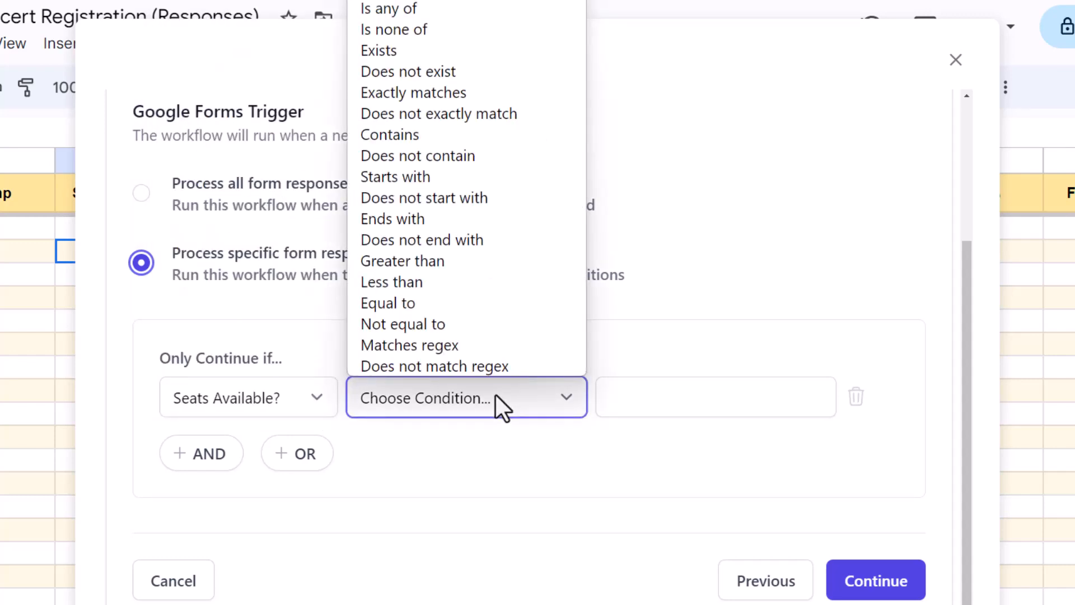
click(484, 93)
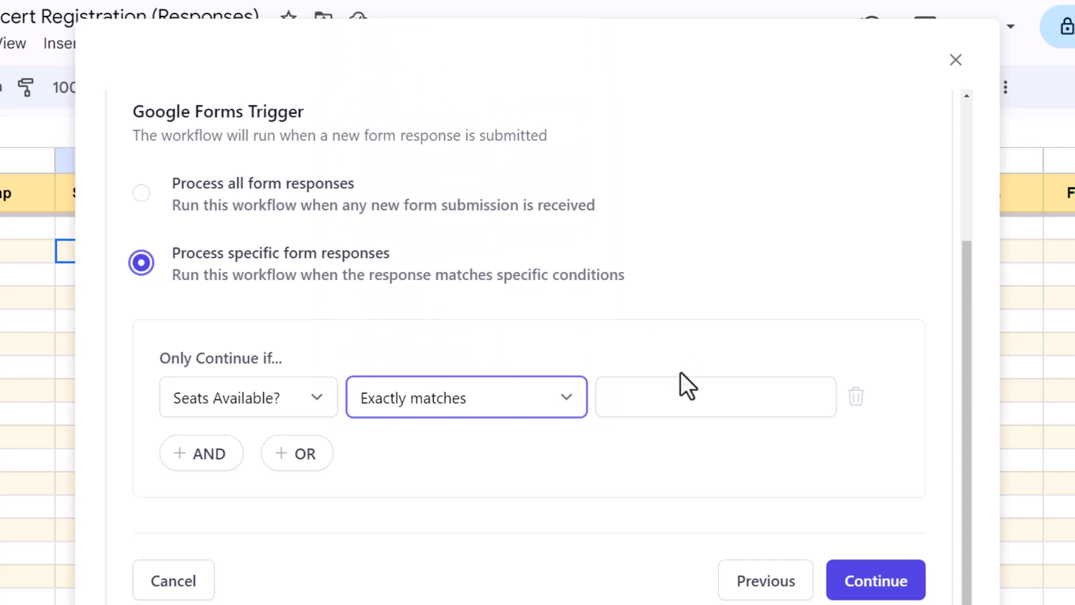
click(679, 391)
text(No)
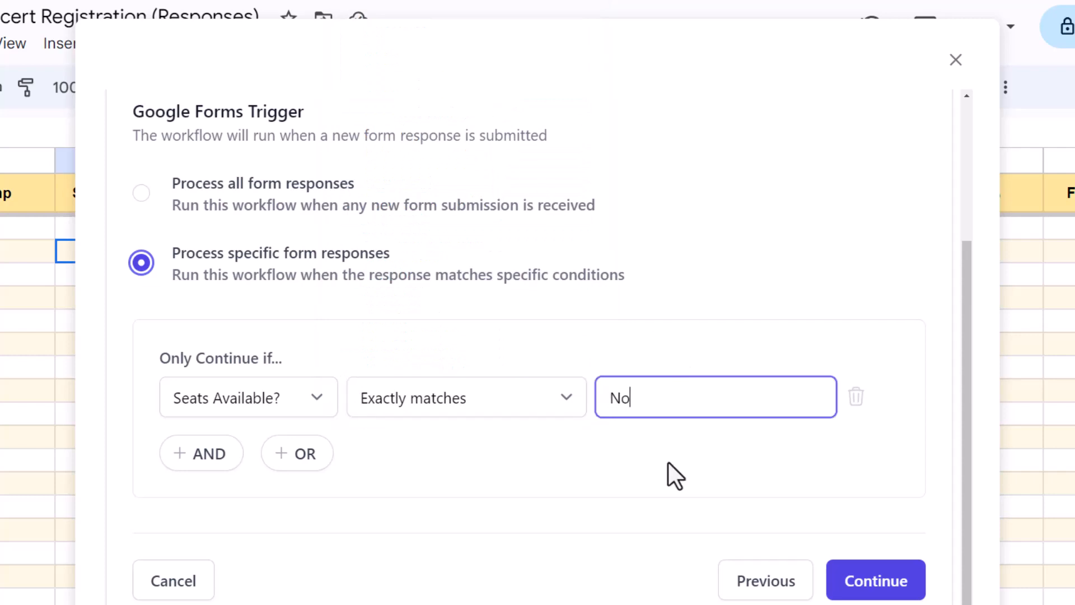
click(667, 461)
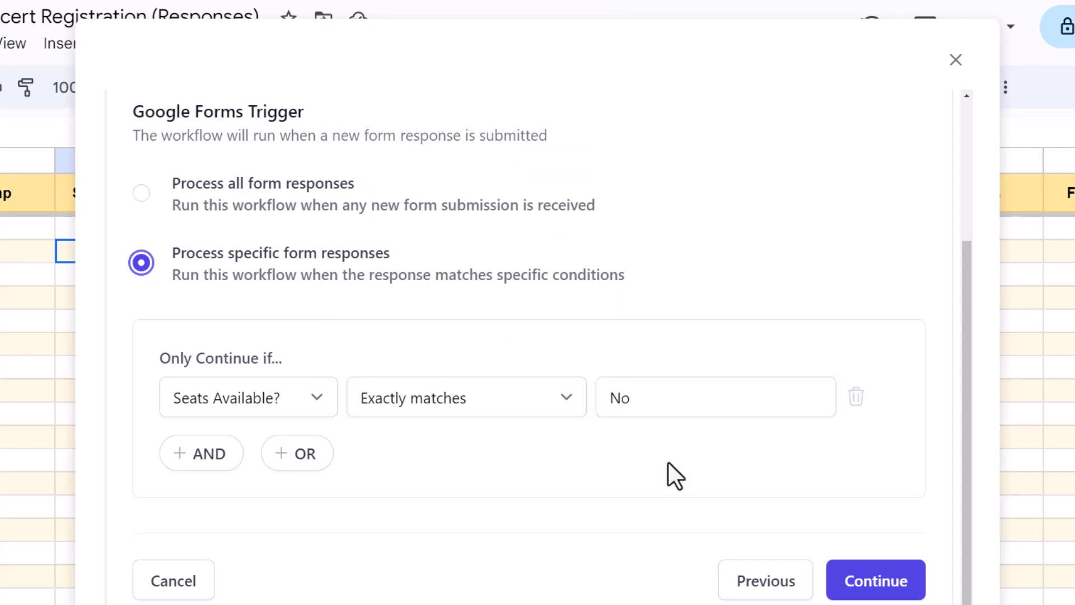
click(889, 582)
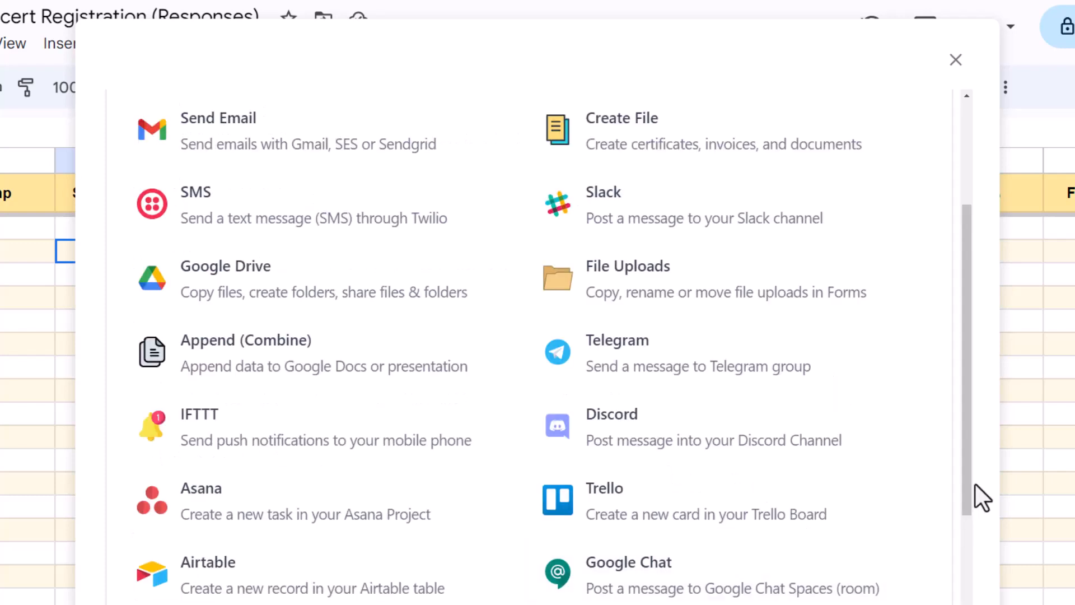
- Add a Send Email task via Gmail with sender name 'Digital Inspiration'
drag(969, 466, 969, 349)
click(302, 352)
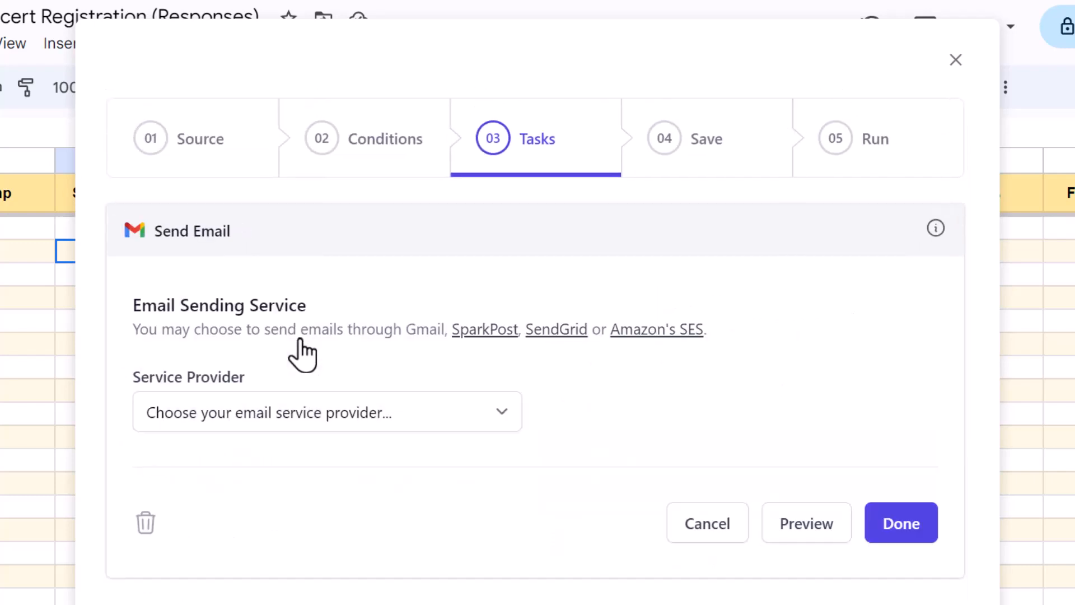
click(418, 411)
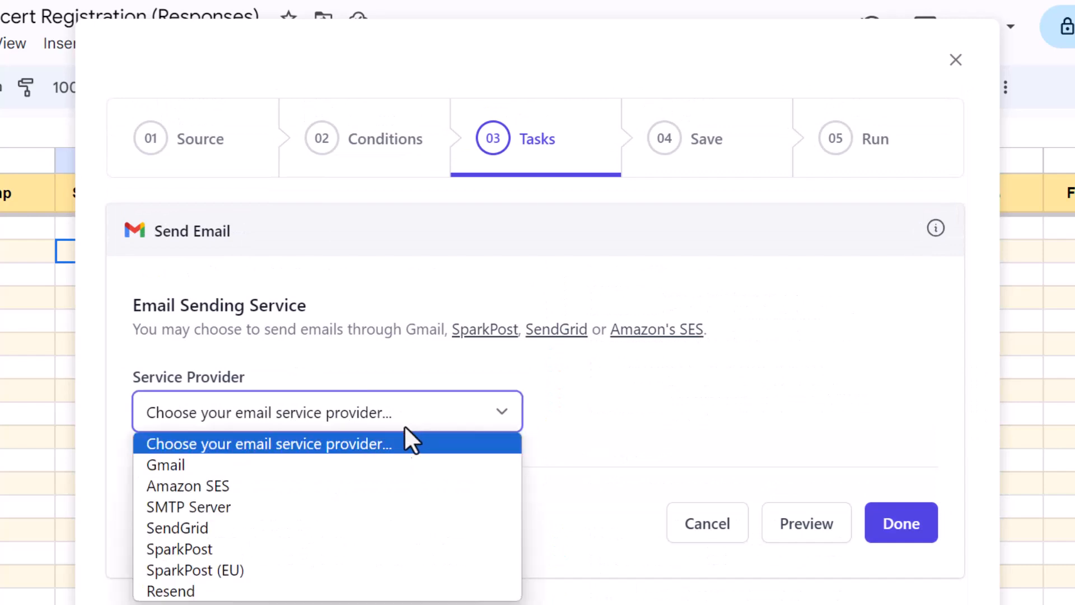
click(391, 464)
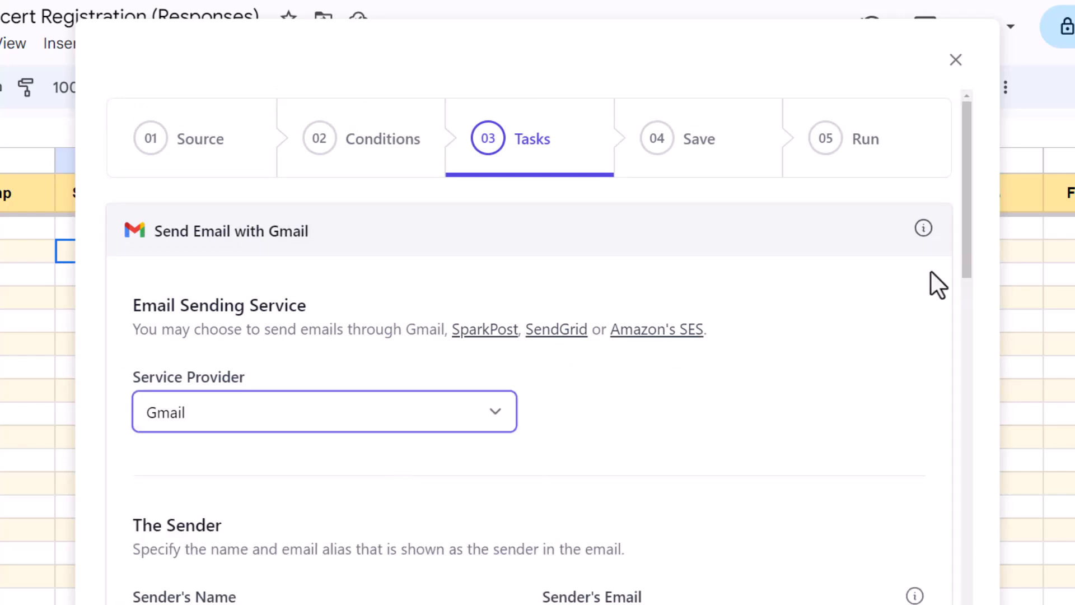
drag(968, 250, 964, 351)
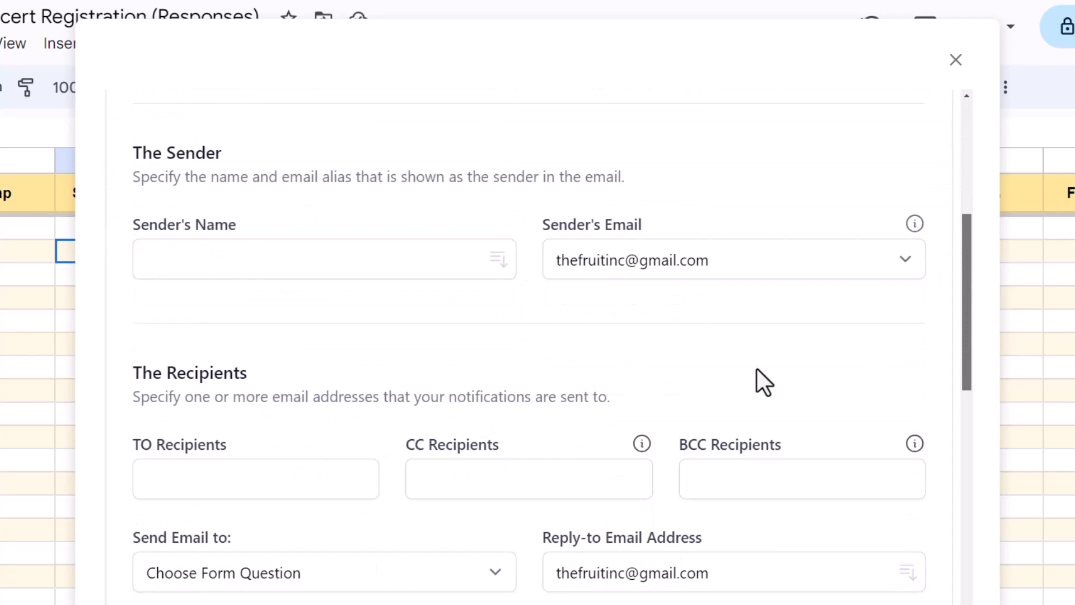
click(360, 269)
text(Dig)
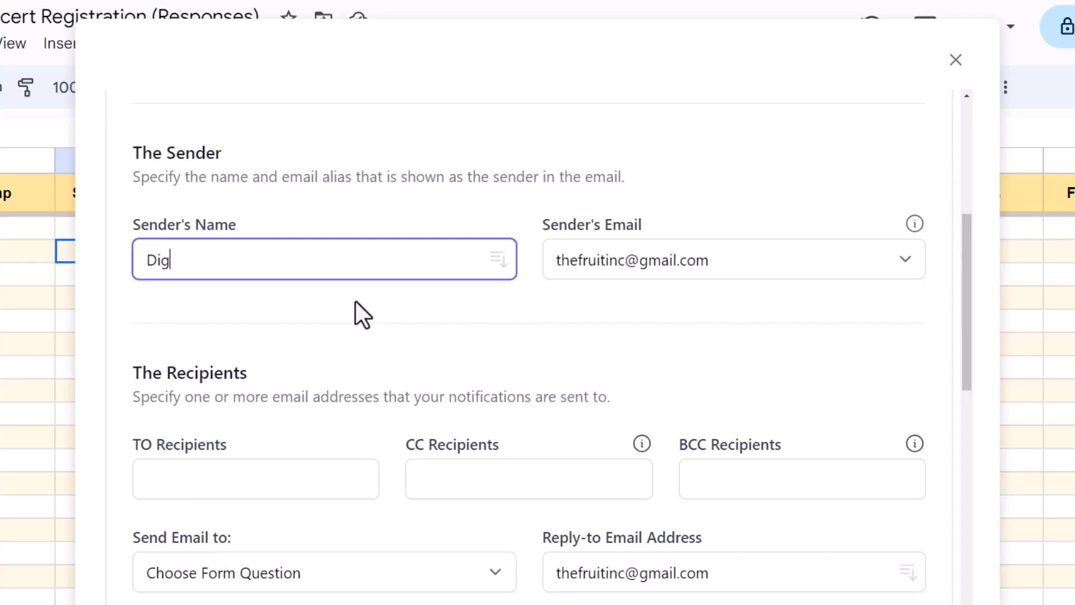
text(ital Inspira)
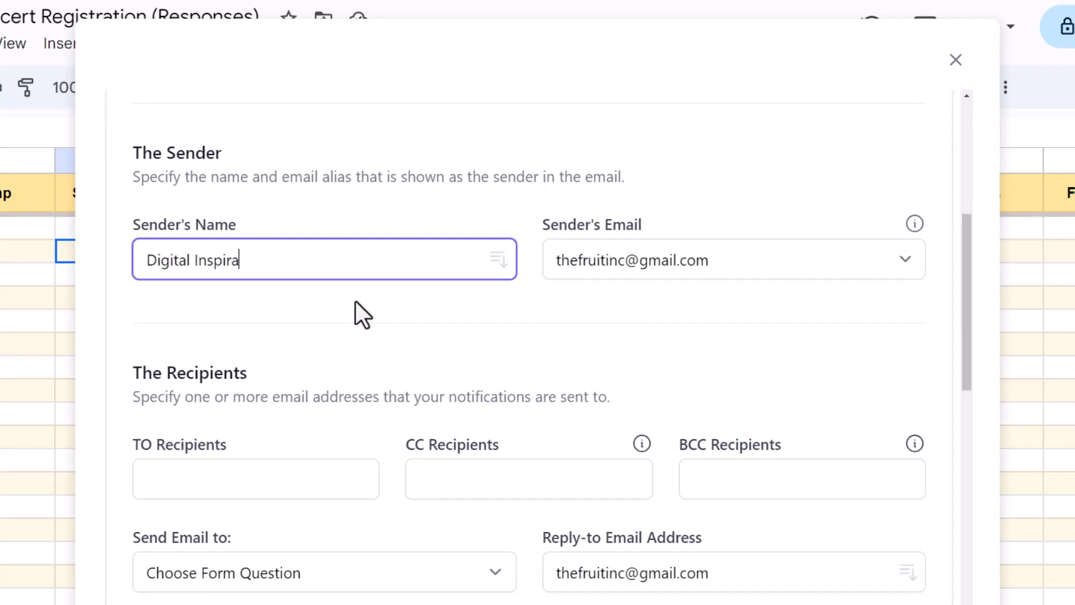
text(tion)
- Set the email's TO recipient to the respondent's Email Address answer
drag(969, 271, 963, 343)
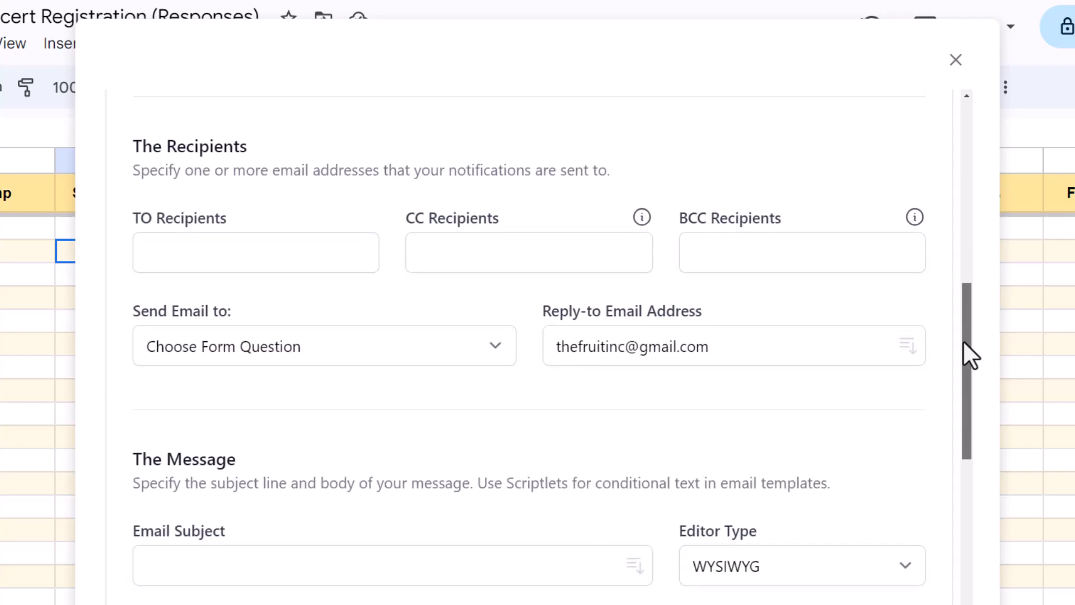
click(280, 248)
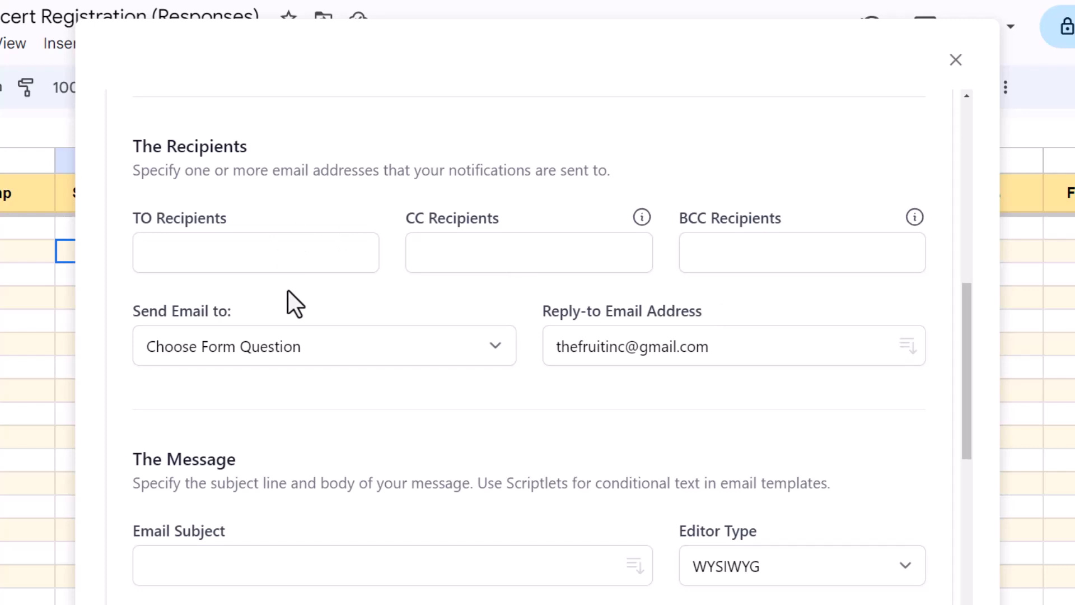
click(284, 355)
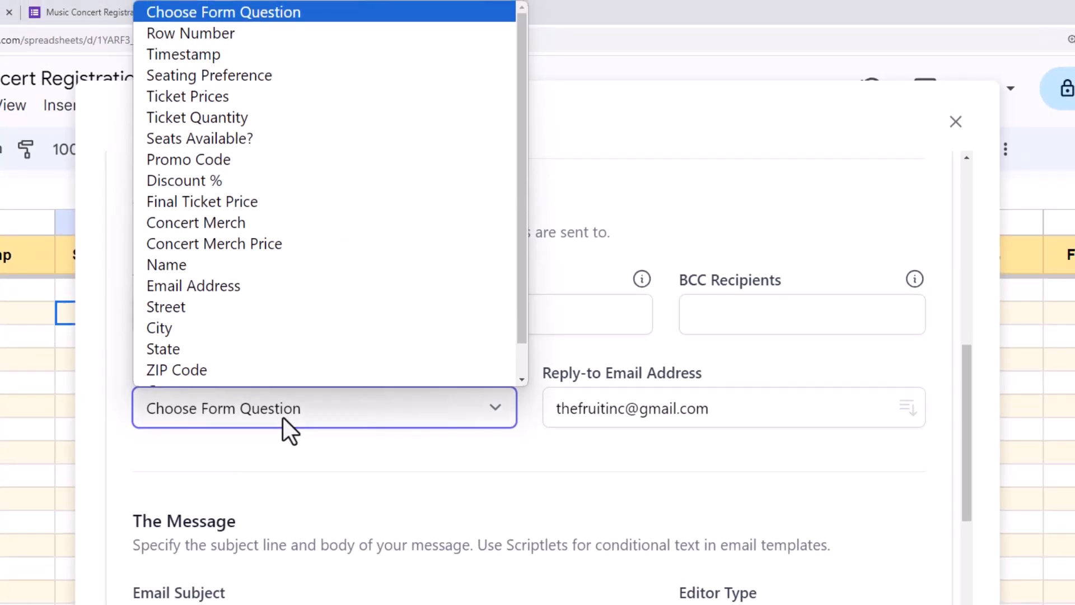
scroll(263, 281, down, 1)
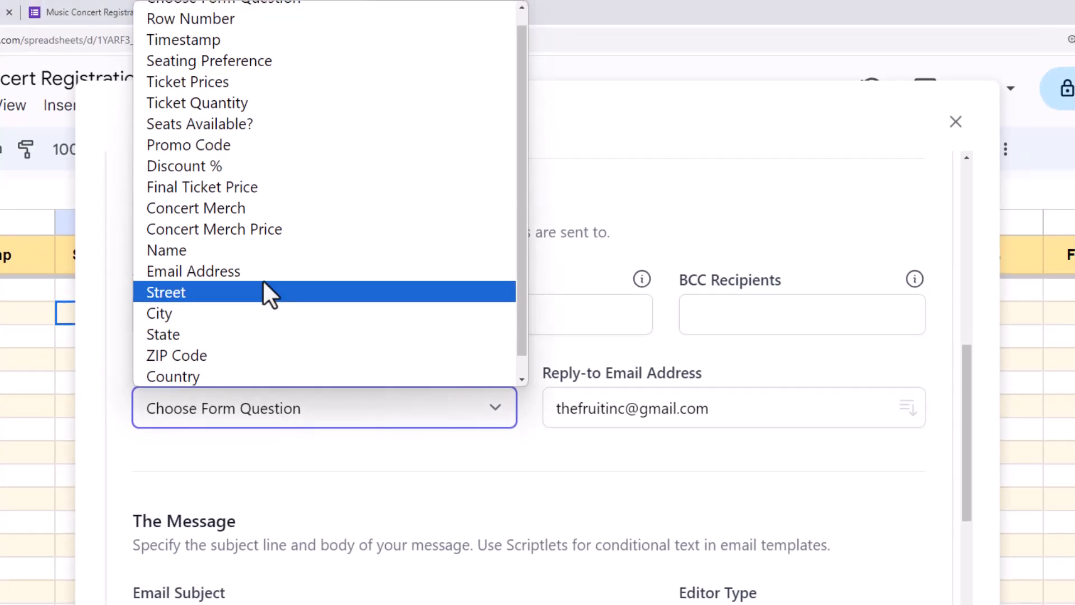
click(263, 277)
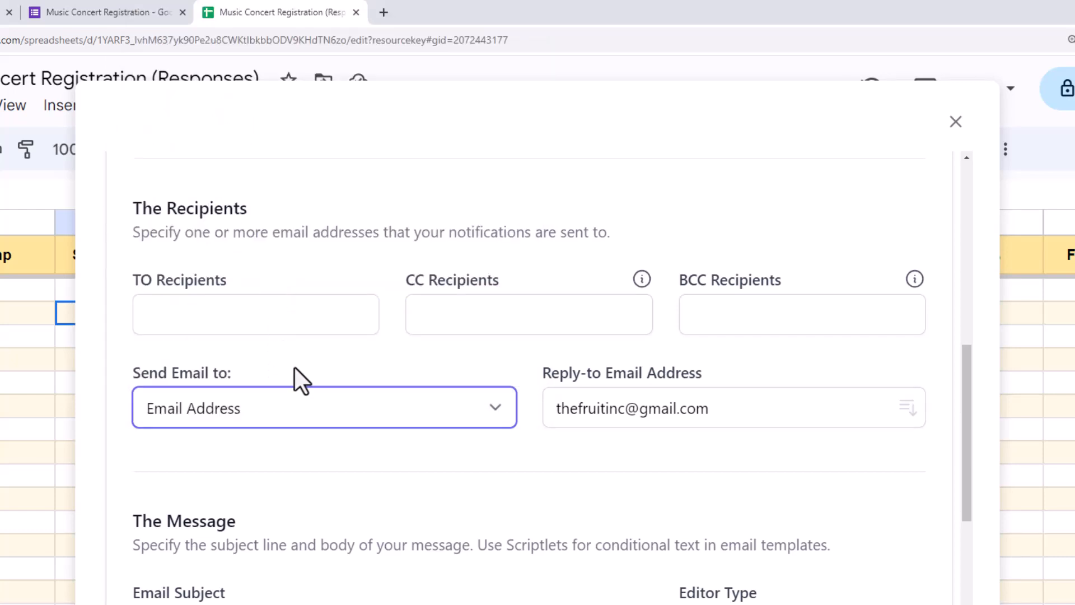
click(351, 444)
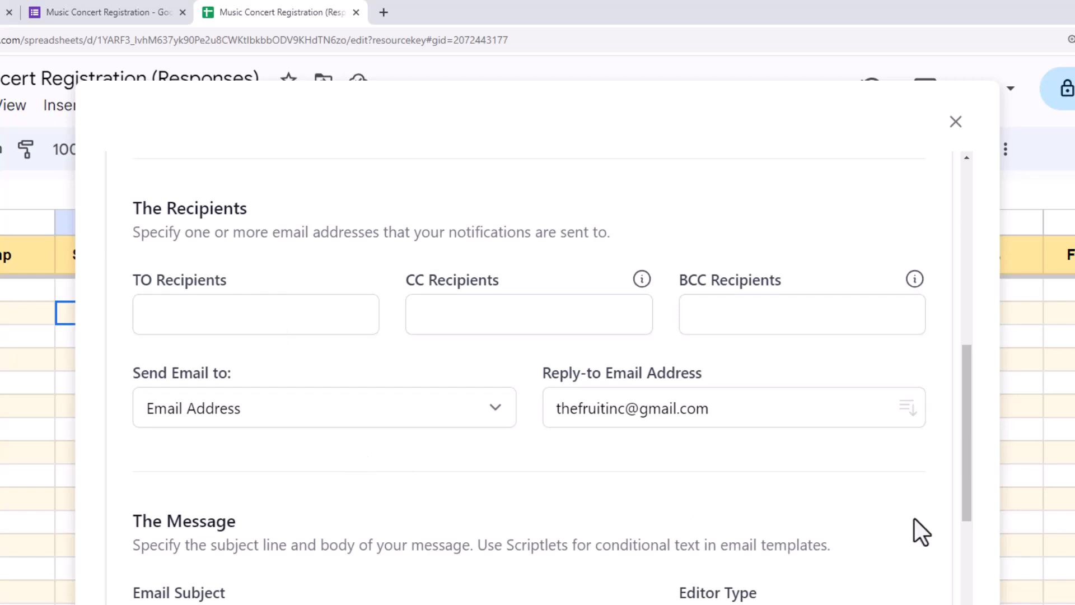
- Set the subject to 'Sorry, We are Sold Out for {{Seating Preference}} Tickets!'
scroll(967, 479, down, 5)
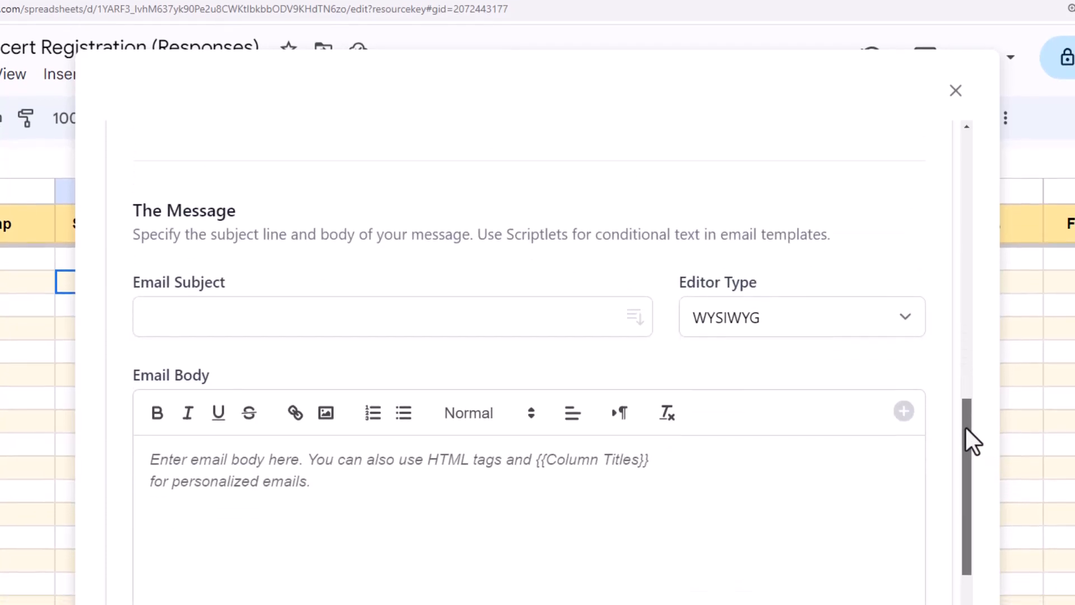
click(509, 242)
text(Sorry)
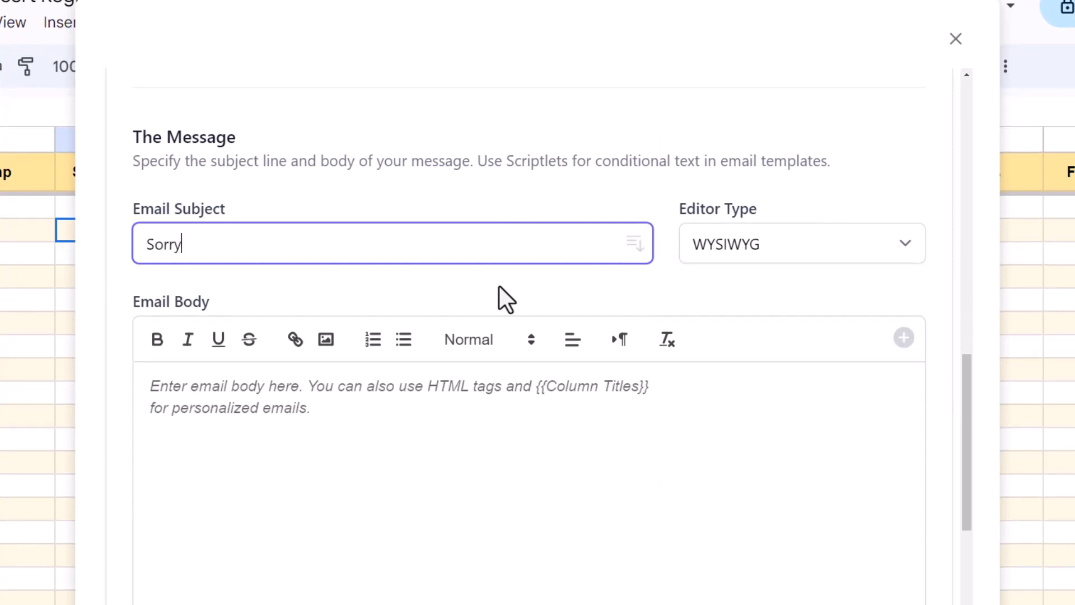
text(, We are Sold Out for)
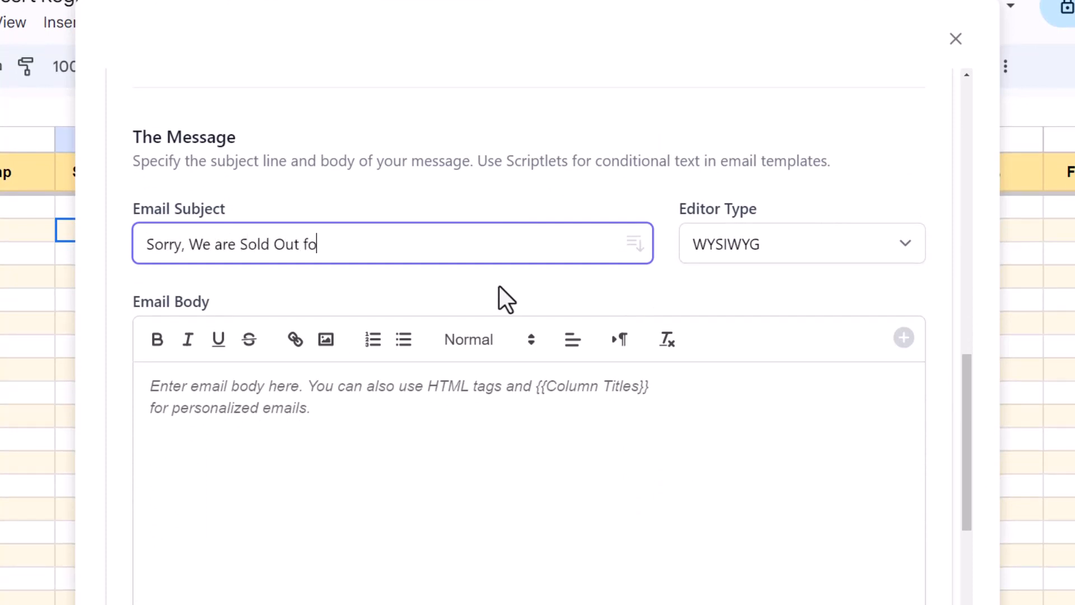
click(634, 245)
click(542, 369)
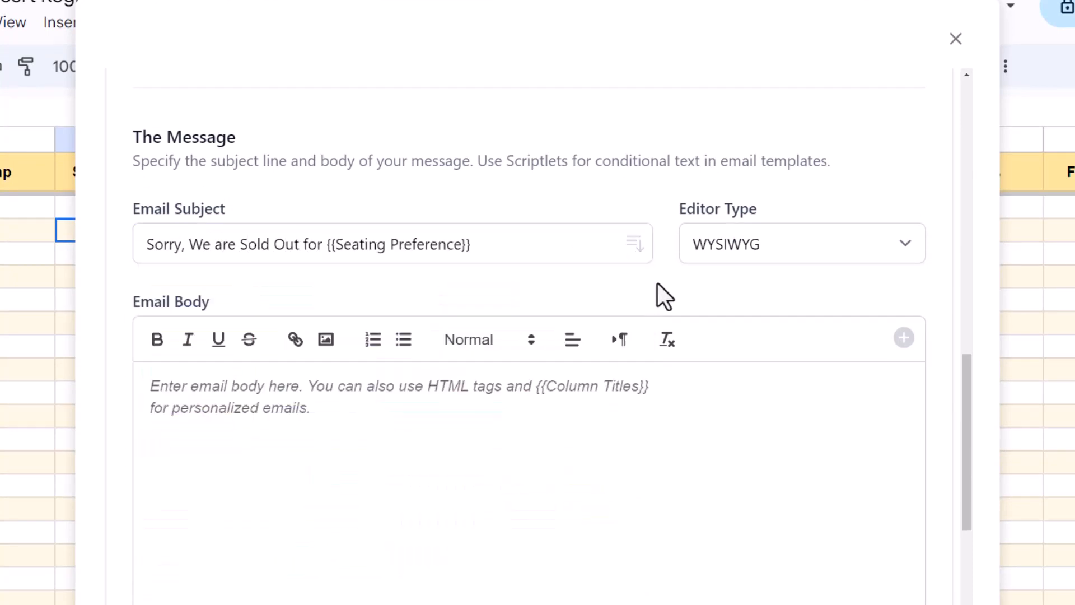
text(Tickets!)
click(551, 288)
- Begin the body with 'Dear {{Name}},' and an apology about no {{Seating Preference}} tickets
scroll(977, 418, down, 2)
click(556, 319)
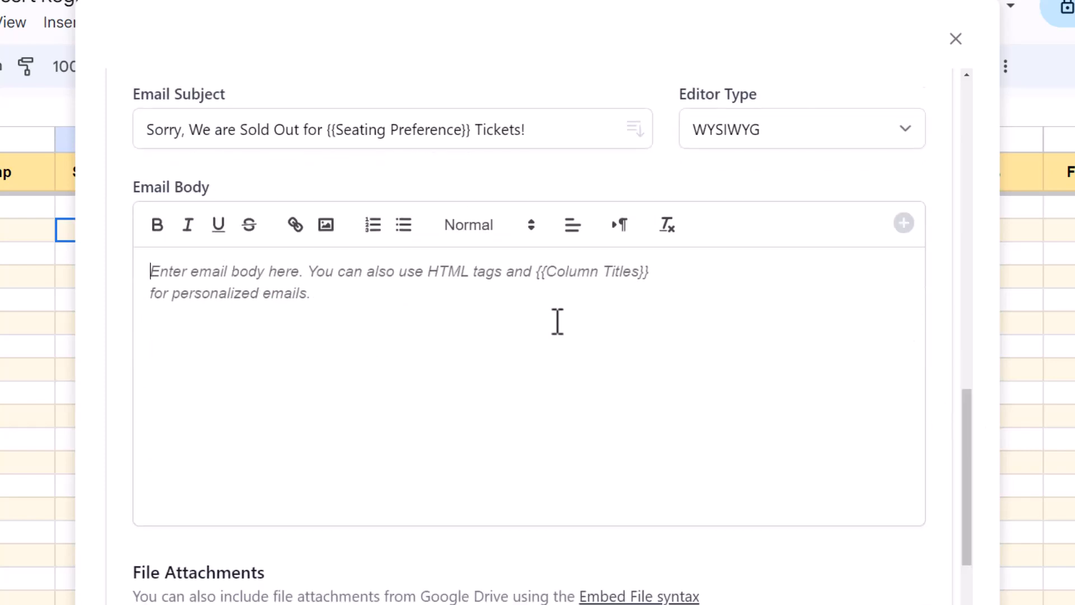
text(Dear)
click(903, 224)
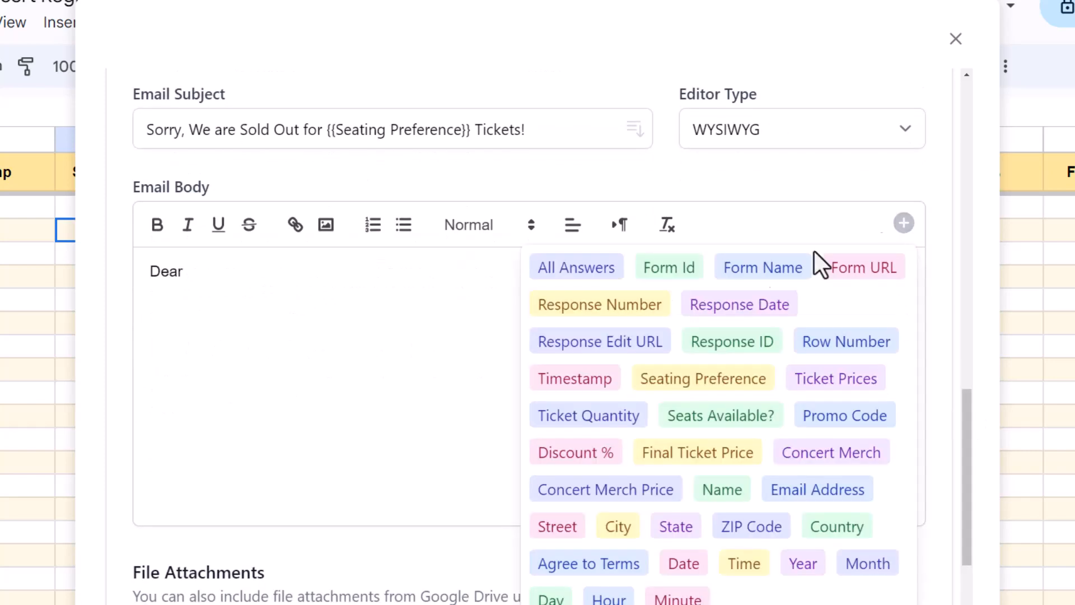
click(722, 491)
text(,)
key(Return)
key(Return)
text(We apologiz)
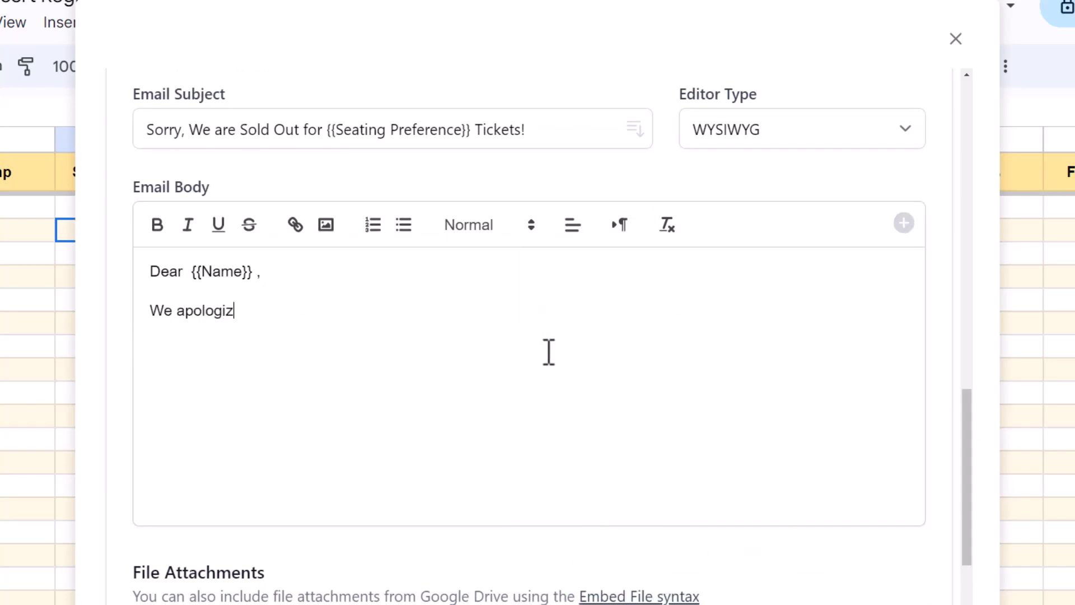
text(e, but there are no )
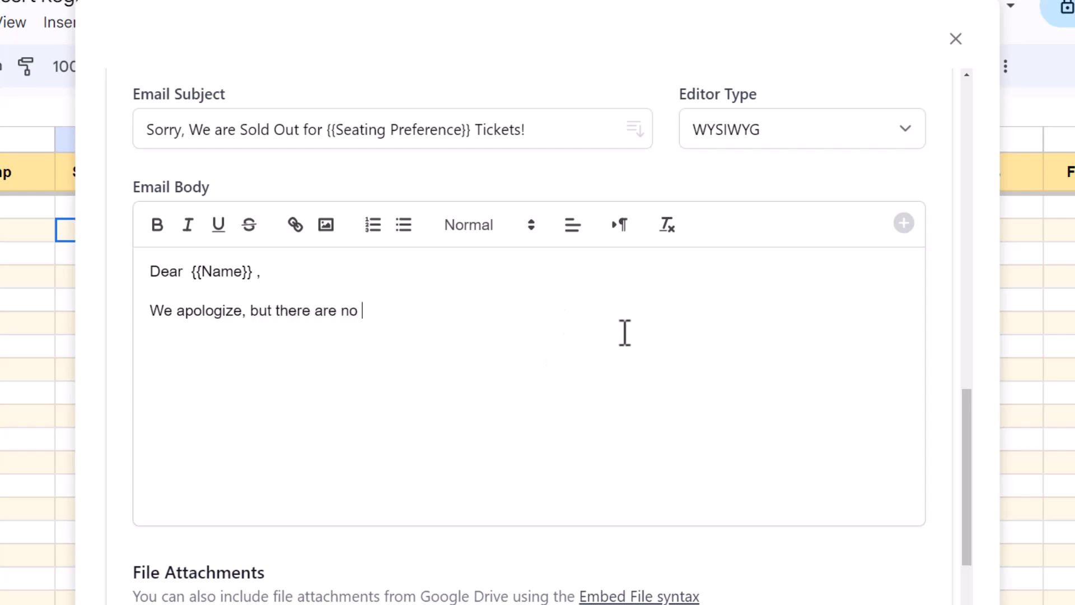
text(tickets available for)
click(904, 223)
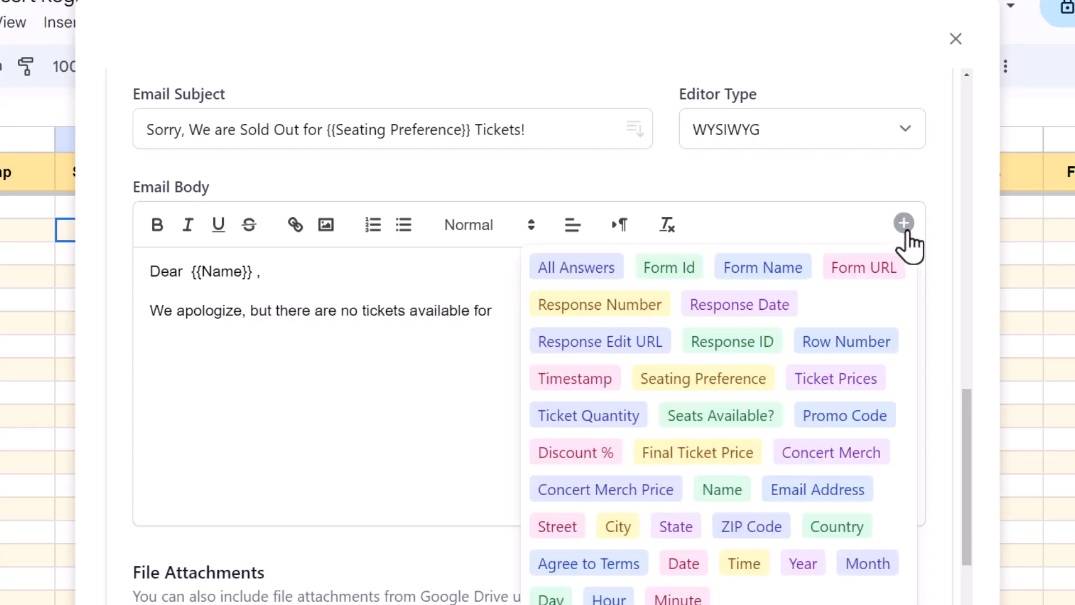
click(661, 367)
text(.)
- Ask the reader to pick another seat, add the {{Form URL}} link and sign off 'Regards'
text(We requ)
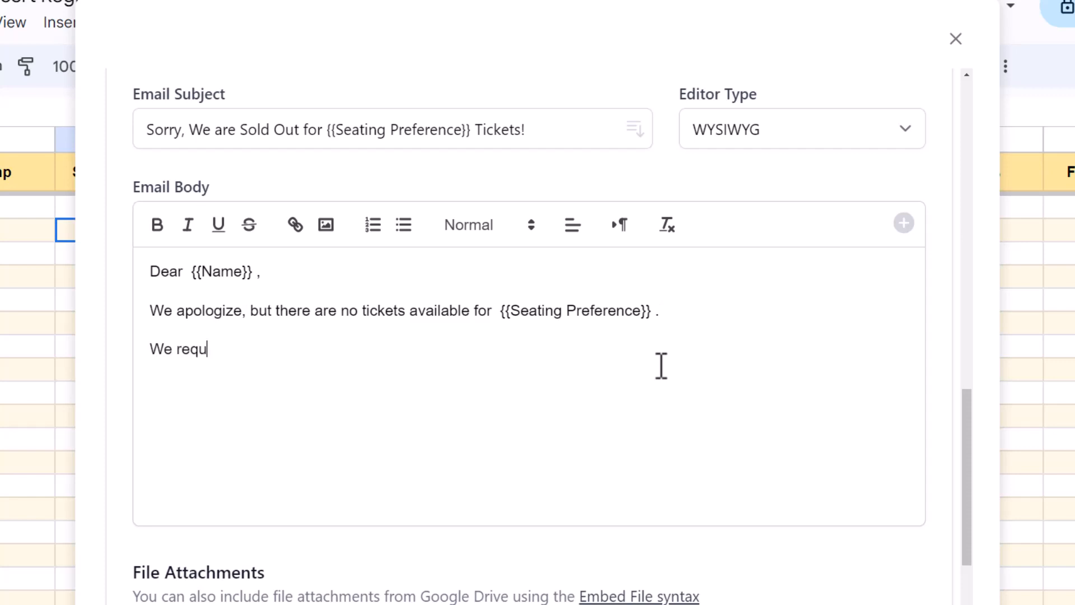
text(est you to please visit the following )
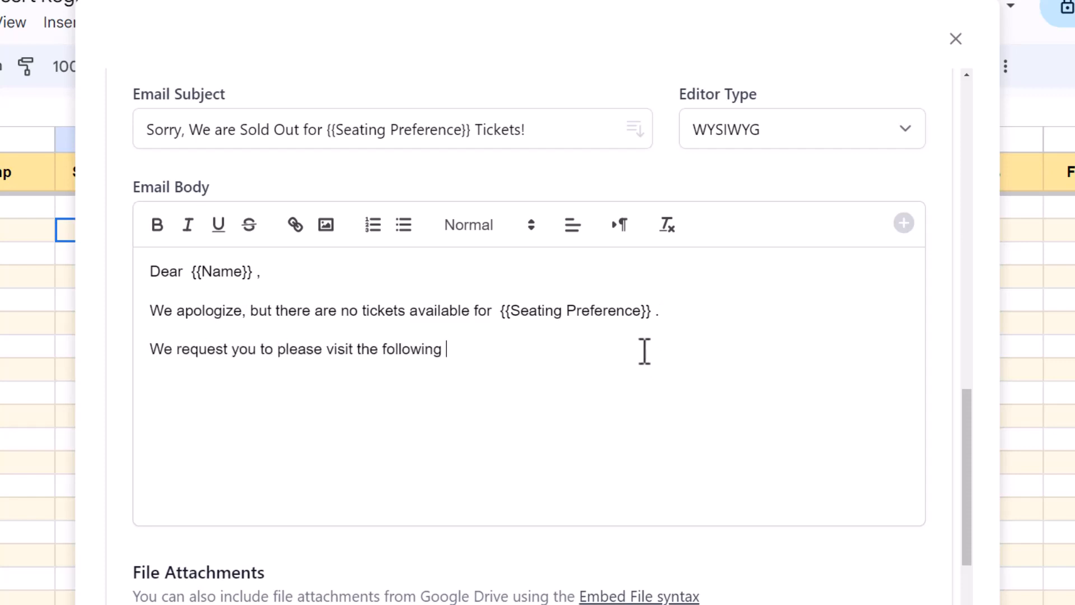
text(link again, and select a)
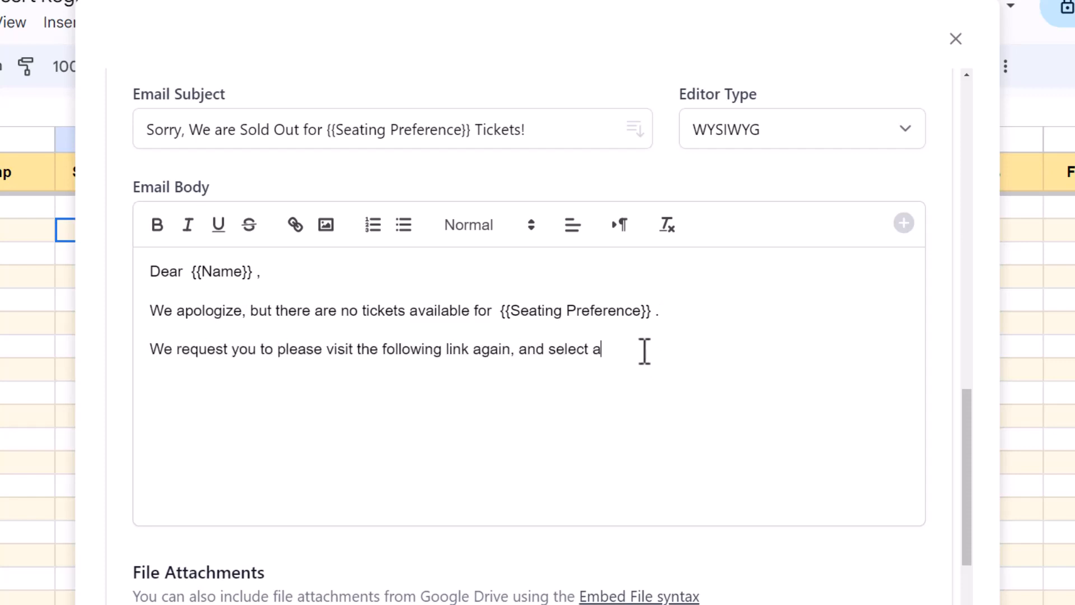
text(nother seat.)
key(Return)
key(Return)
click(900, 224)
click(874, 265)
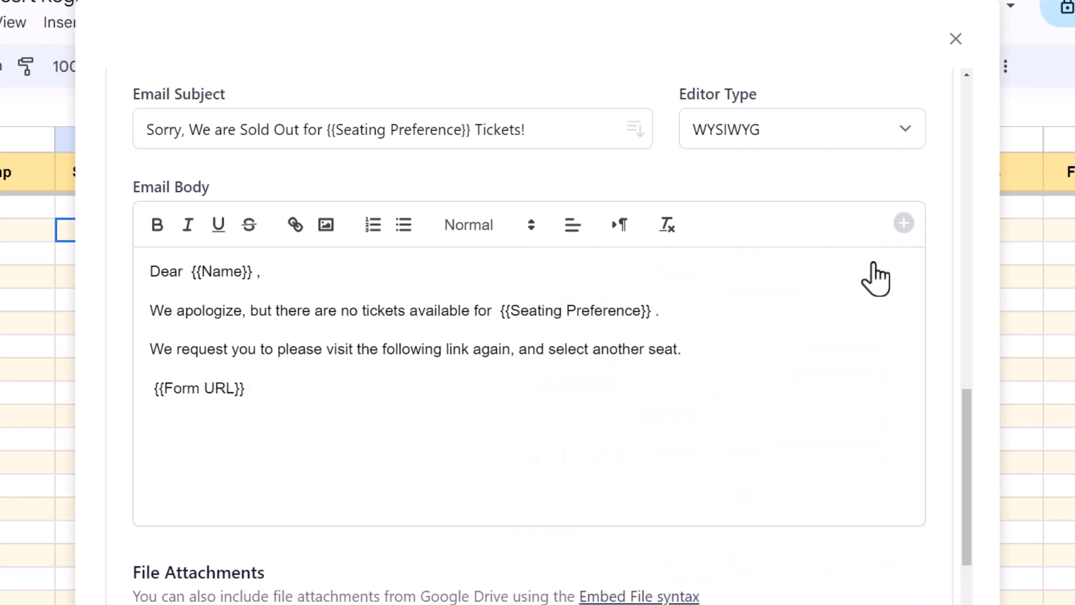
key(Return)
key(Return)
text(Regards)
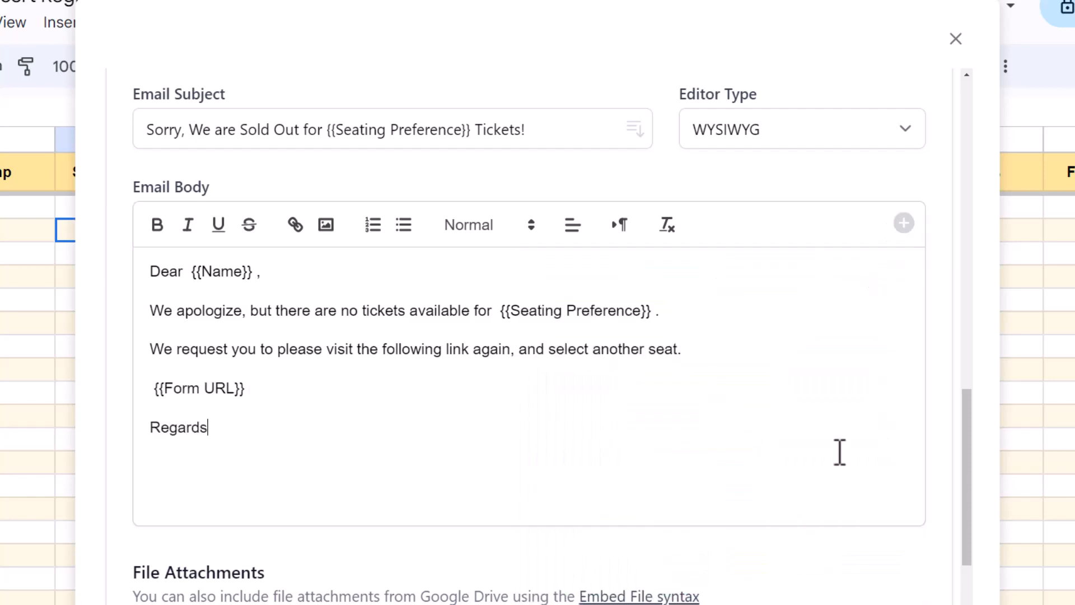
drag(967, 496, 970, 562)
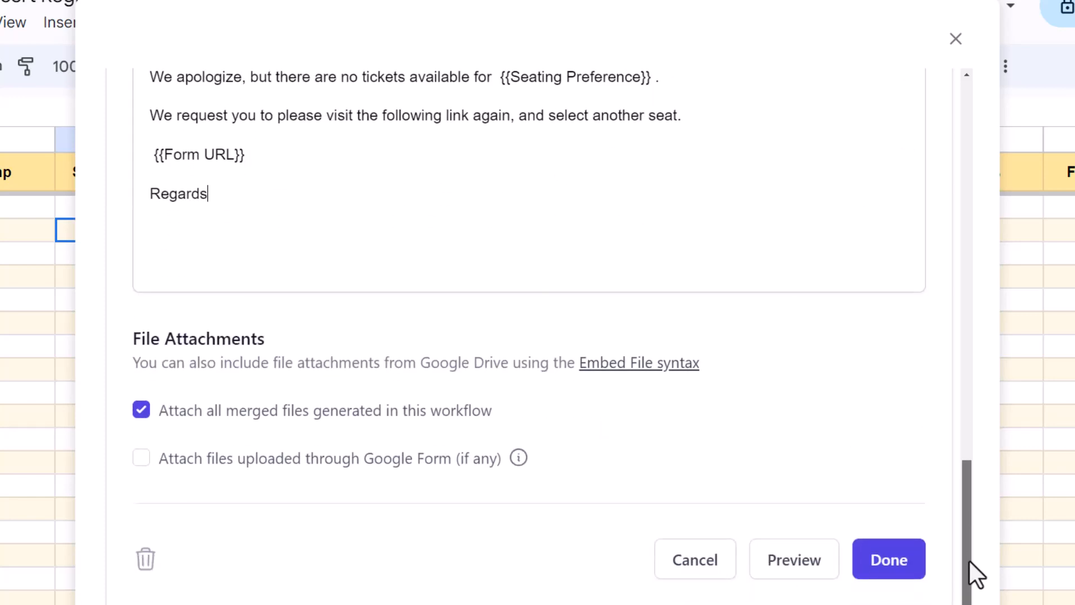
- Save the Sold Out workflow with its On Form Submit trigger and close Document Studio
click(899, 577)
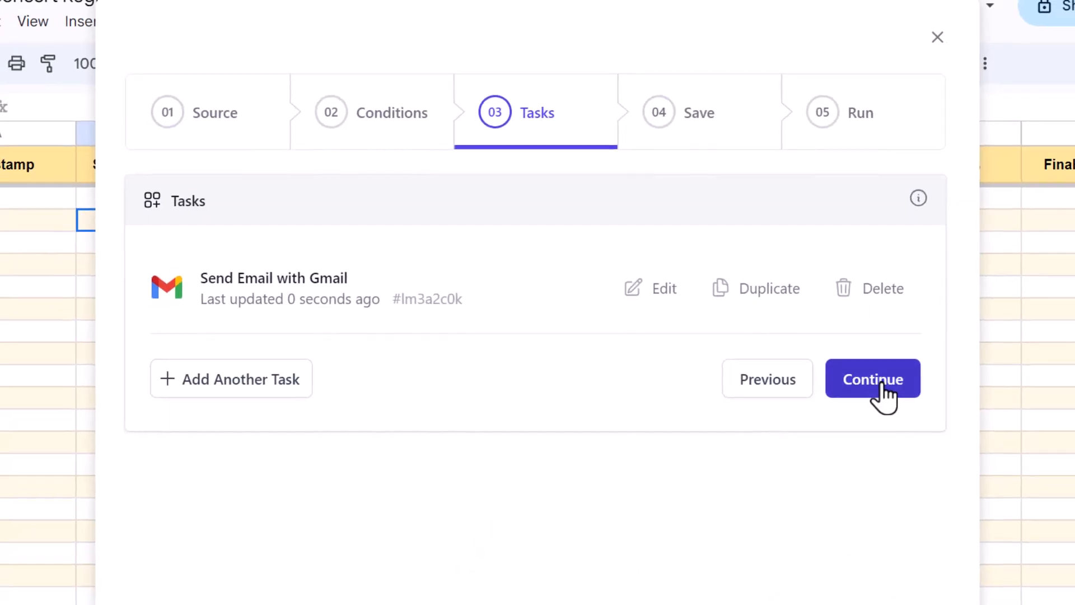
click(881, 383)
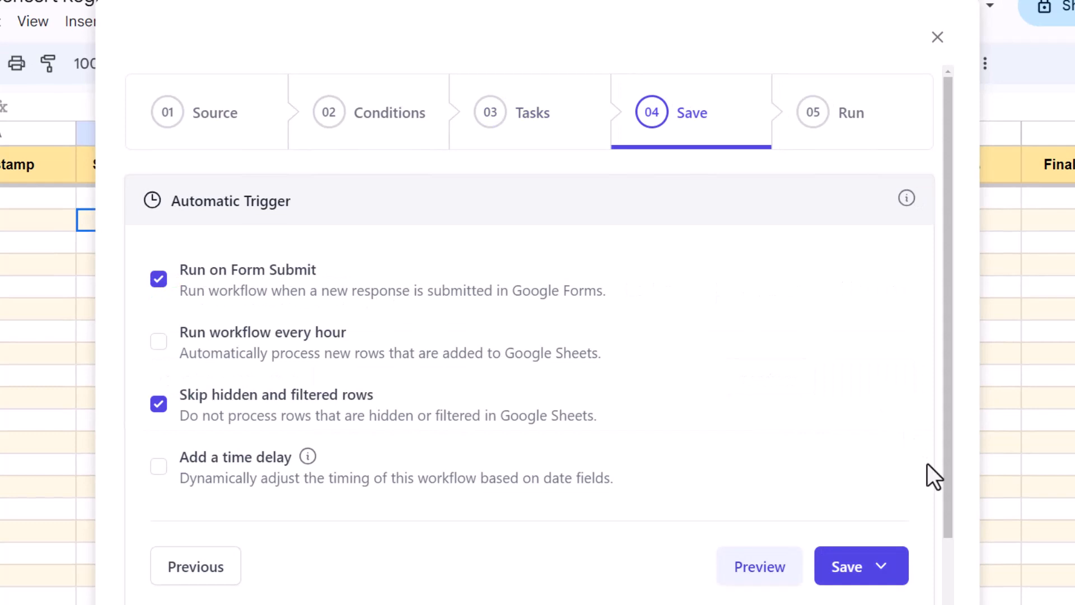
scroll(940, 538, down, 2)
click(868, 485)
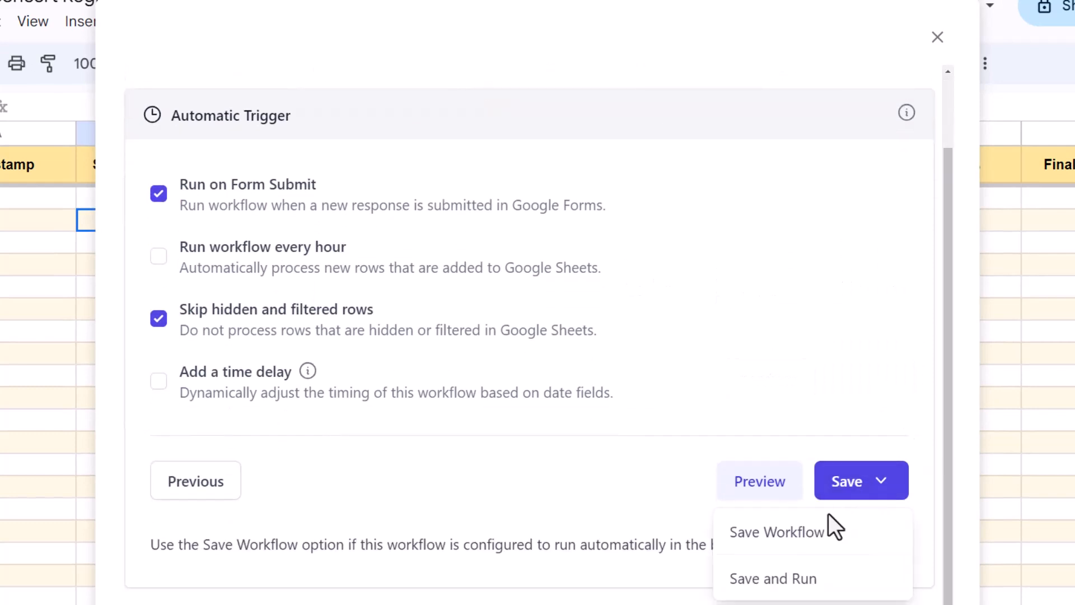
click(819, 527)
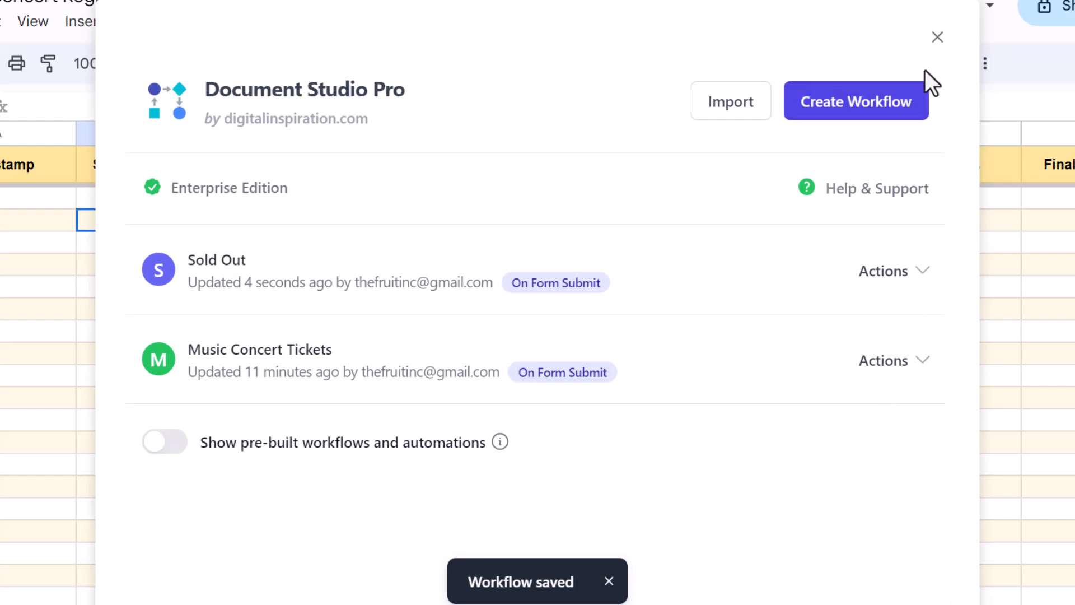
click(937, 37)
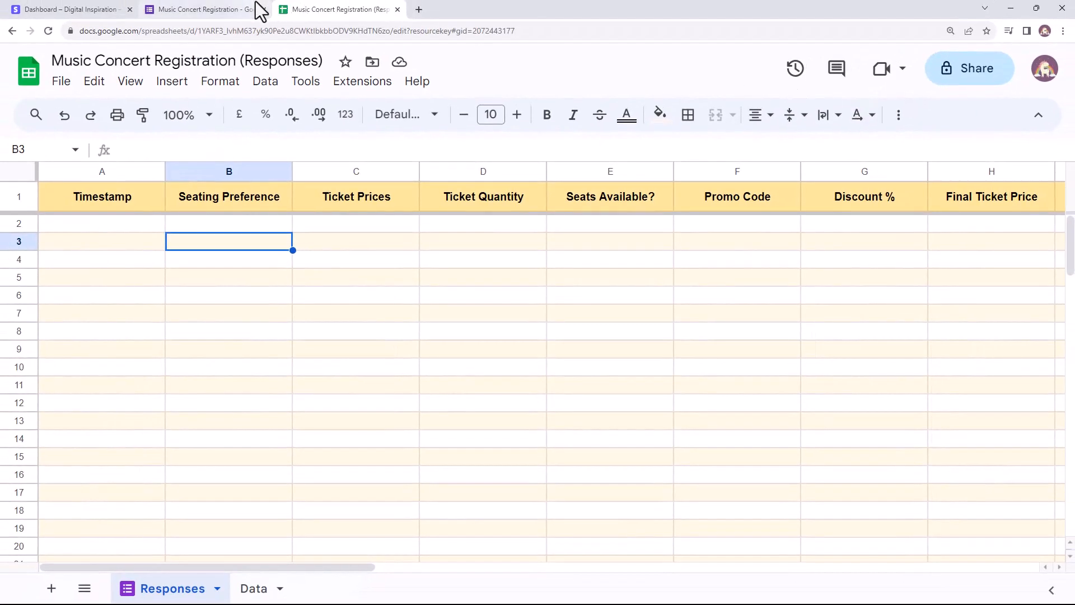
- In the live form, choose Balcony Plus, 5 tickets, promo code EARLYBIRD10, and opt into the merch kit
click(259, 10)
click(793, 82)
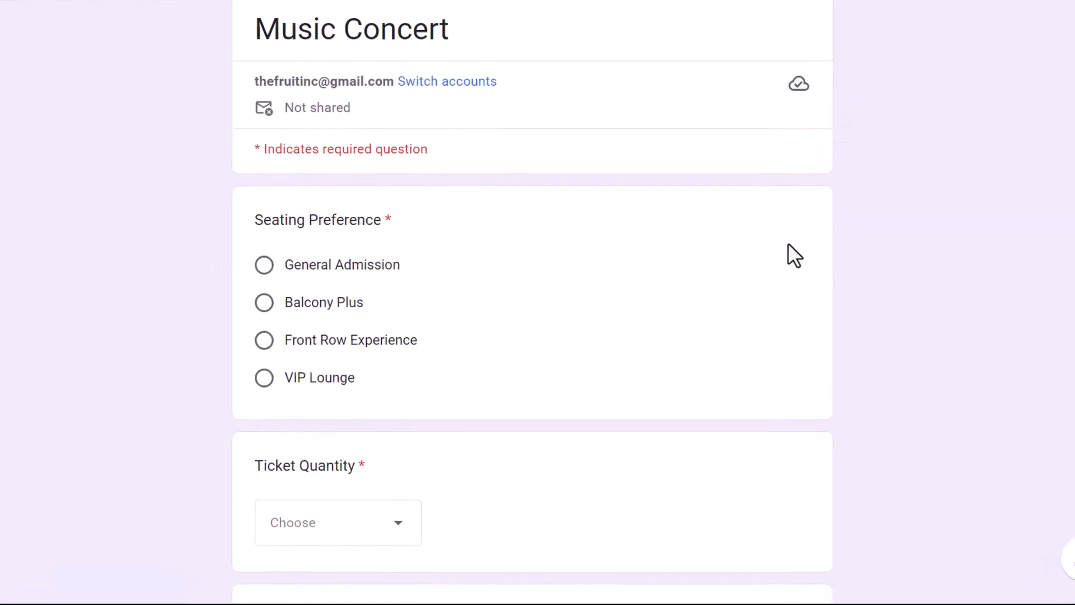
click(263, 303)
scroll(263, 304, down, 1)
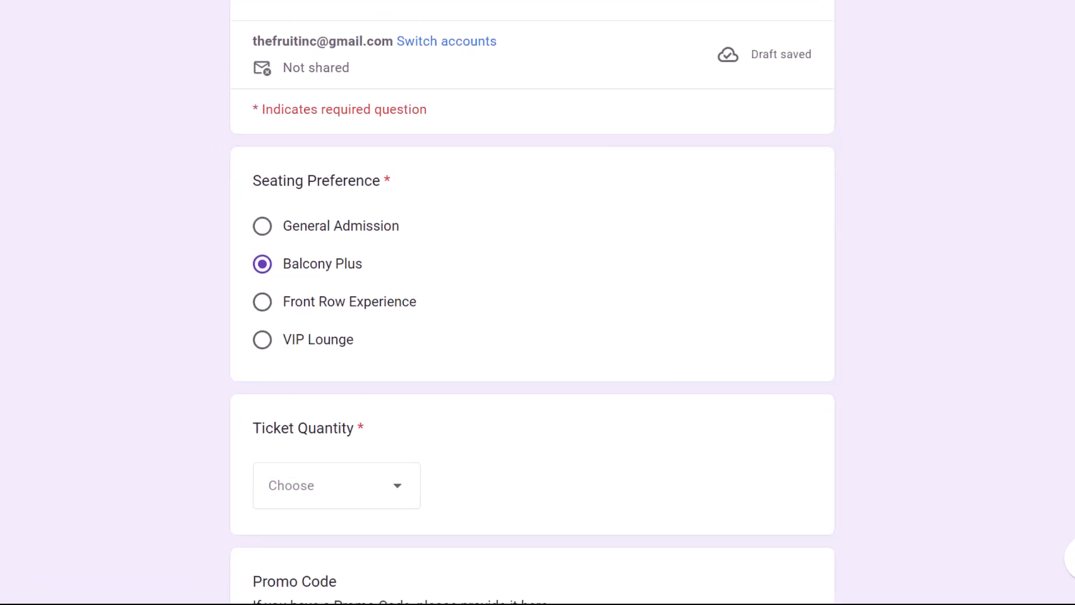
scroll(751, 236, down, 4)
click(336, 243)
click(336, 321)
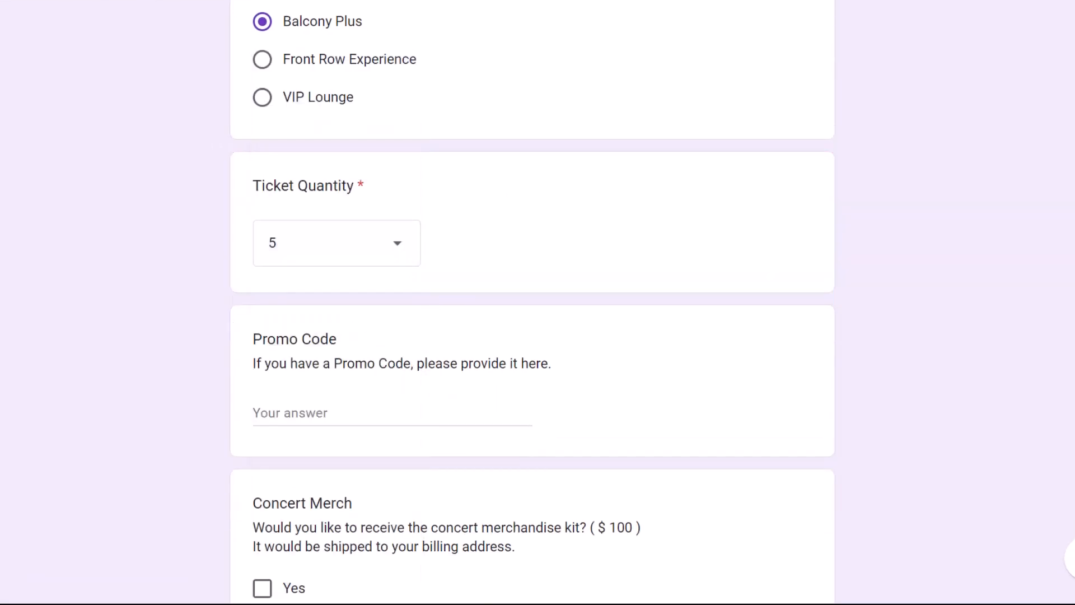
scroll(504, 336, down, 3)
click(504, 240)
text(EARLYB)
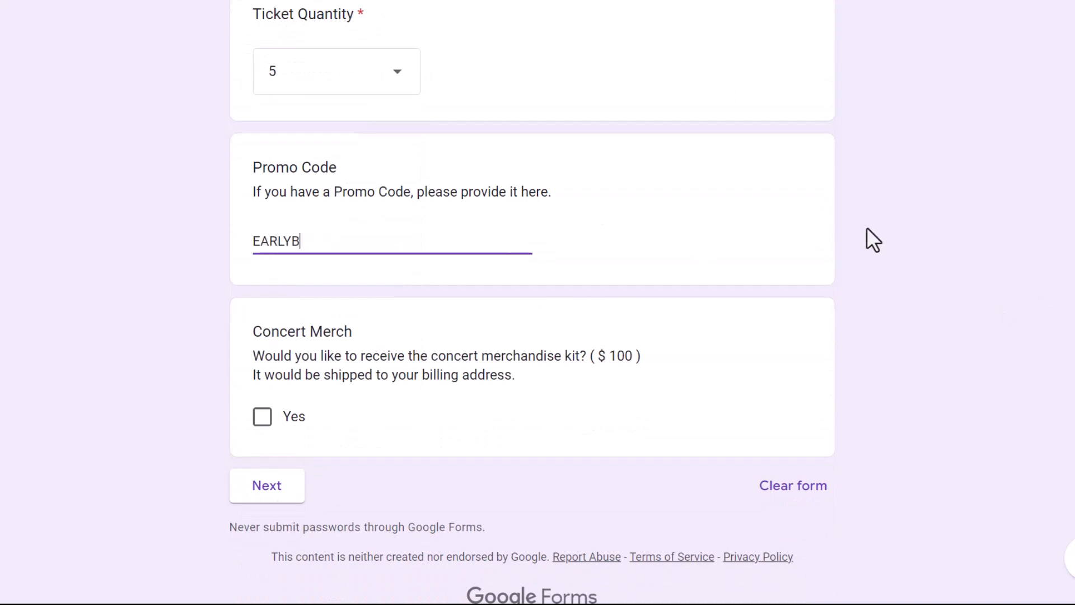
text(IRD10)
click(262, 417)
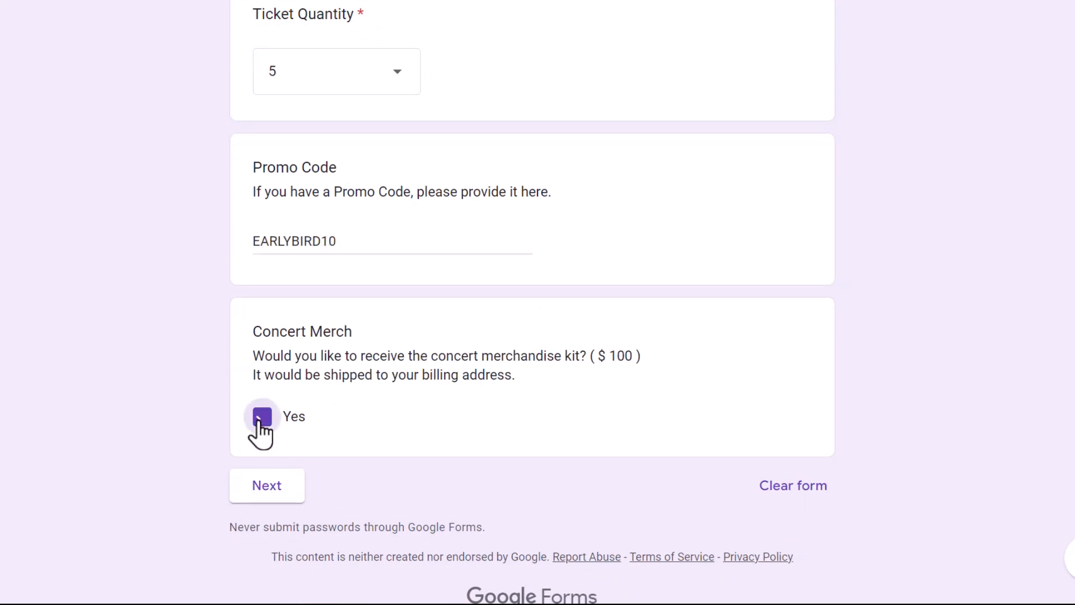
- Continue to the billing section and enter the buyer's name and e-mail address
click(277, 490)
click(392, 313)
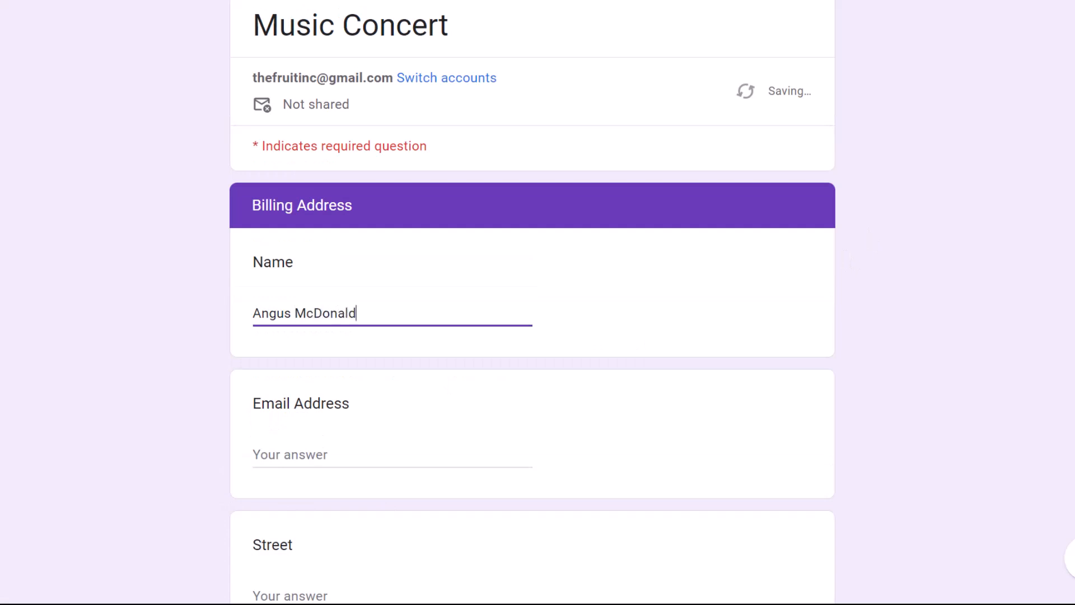
key(Tab)
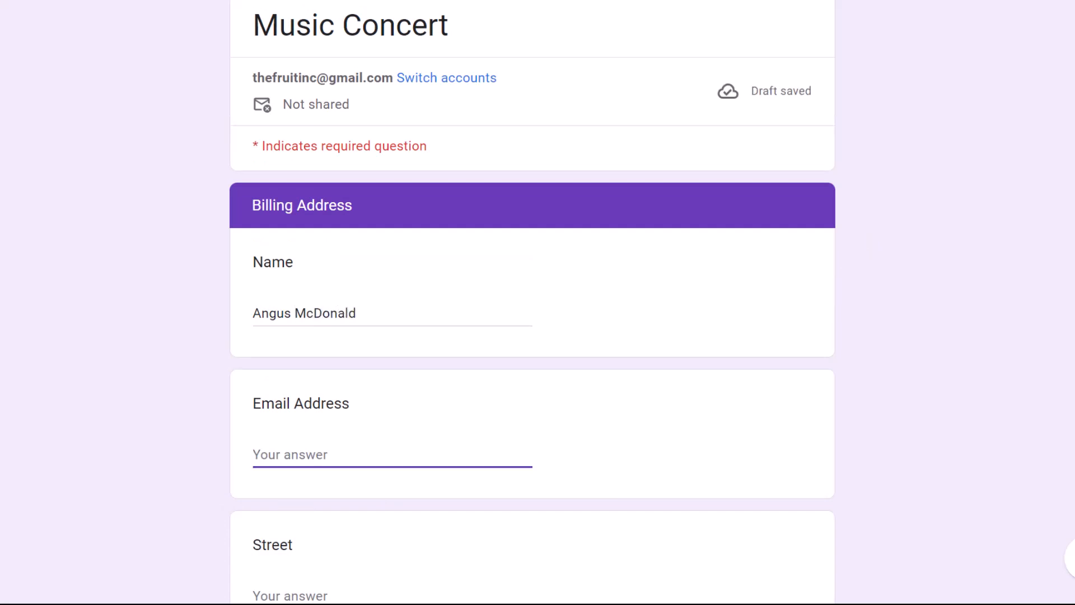
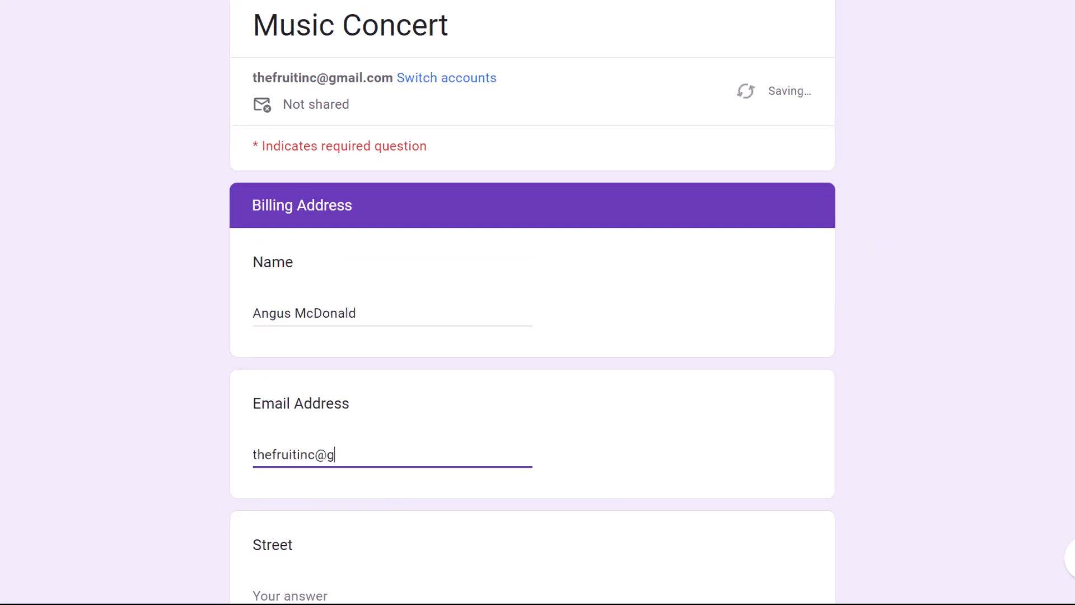
- Fill in the buyer's street address, city, state and ZIP code
scroll(538, 302, down, 9)
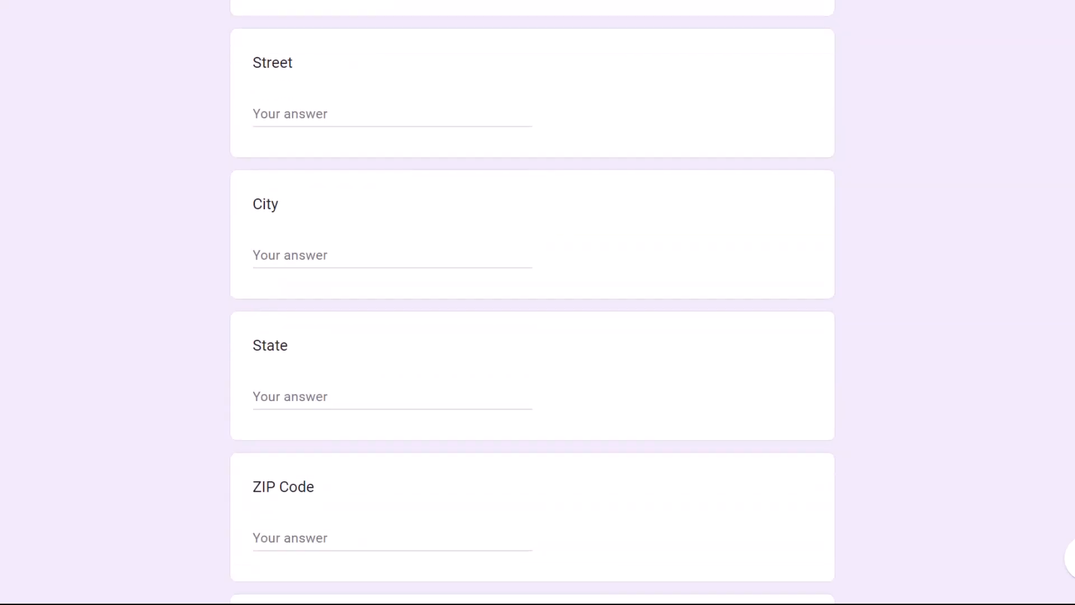
click(336, 80)
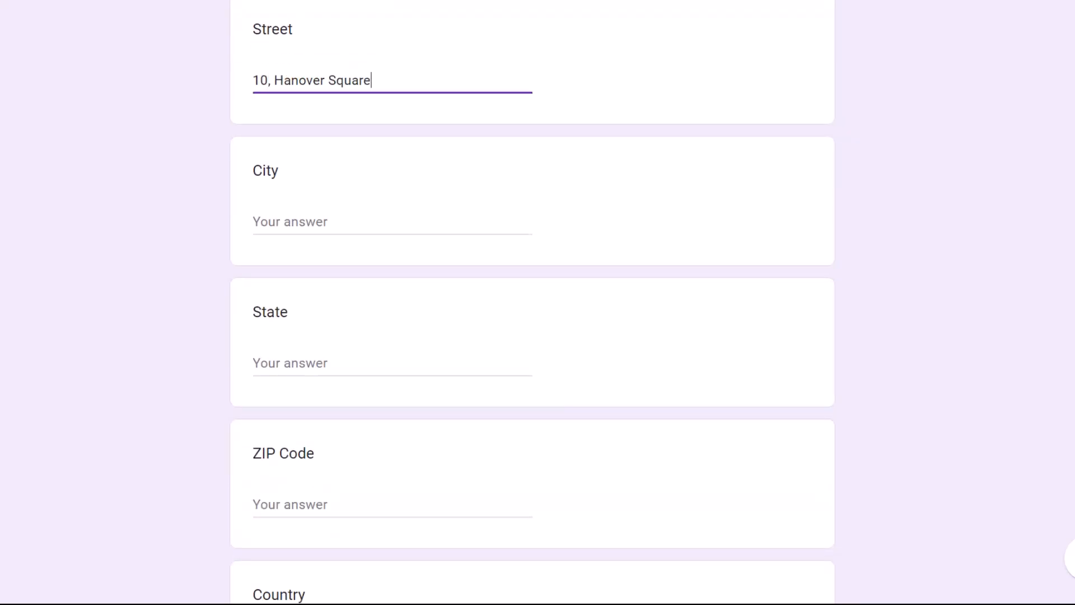
key(Tab)
text(New Yor)
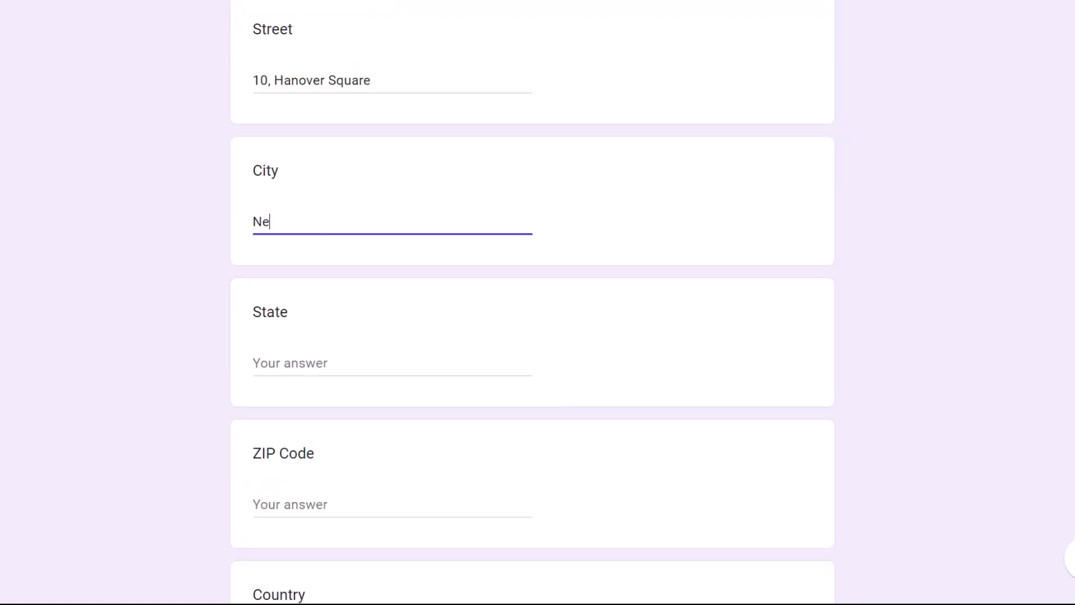
key(Tab)
text(NY)
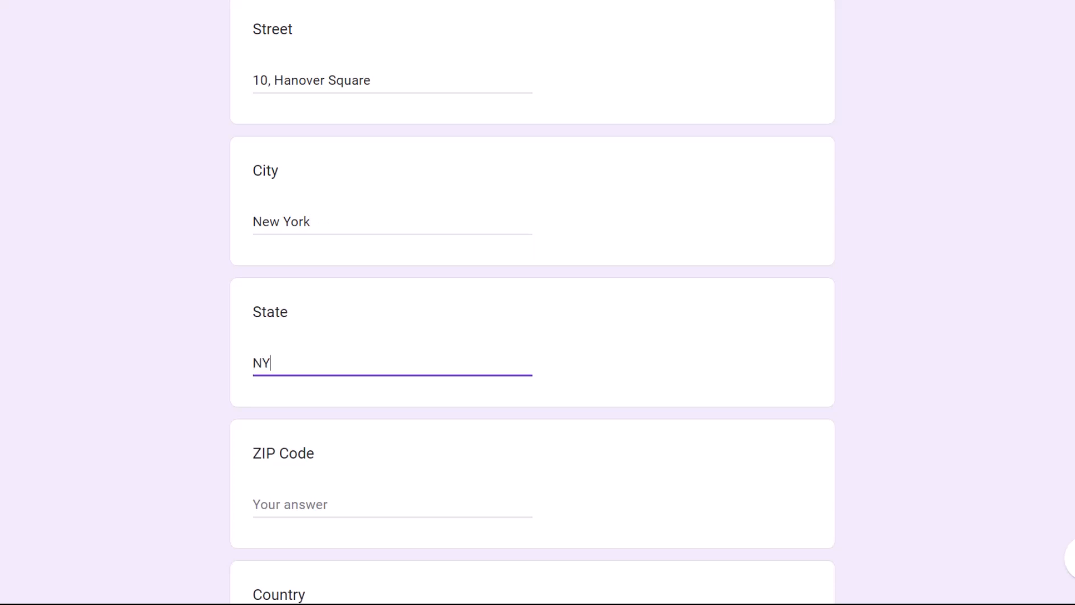
scroll(532, 308, down, 5)
key(Tab)
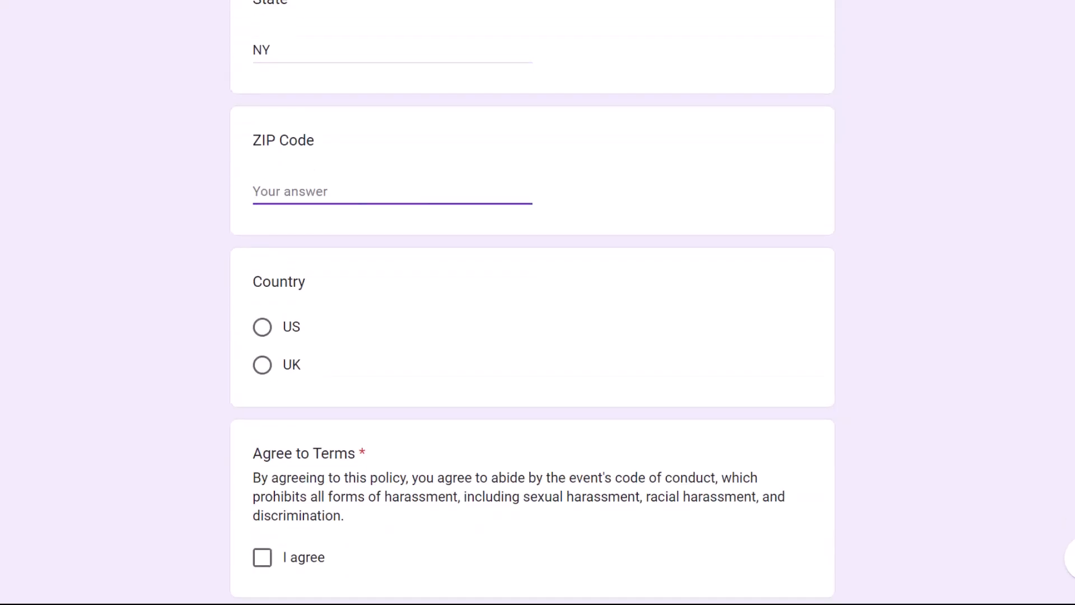
text(10005)
- Select US as the country, accept the terms, and submit the response
click(262, 327)
scroll(532, 308, down, 4)
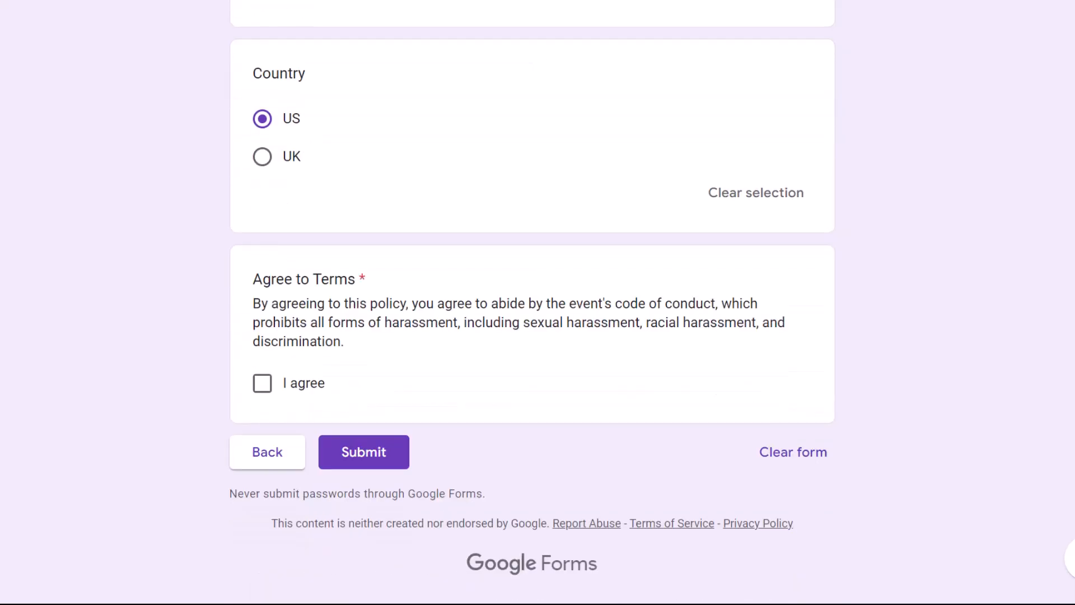
click(263, 383)
click(367, 454)
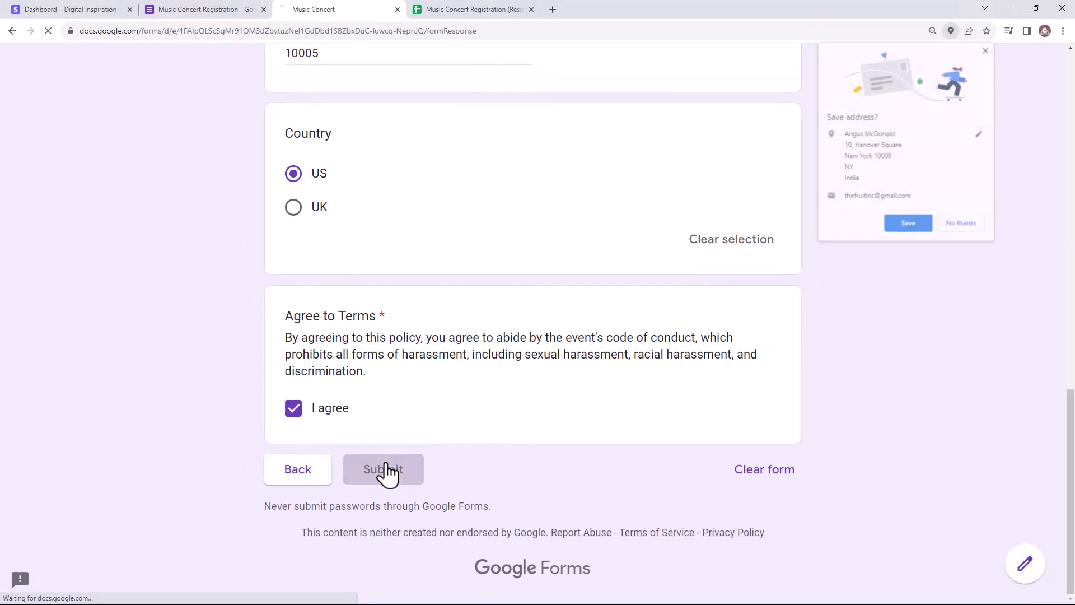
click(961, 224)
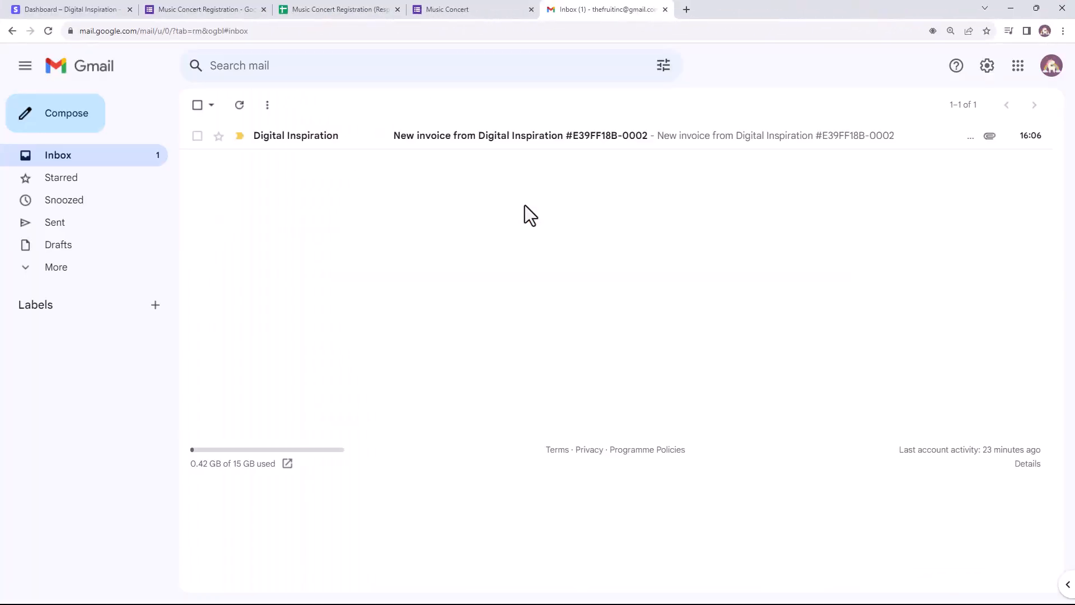
- Open the Digital Inspiration invoice: Balcony Plus 5 × $180, Concert Merch $100, 15% tax, $1,150.00 due
click(623, 145)
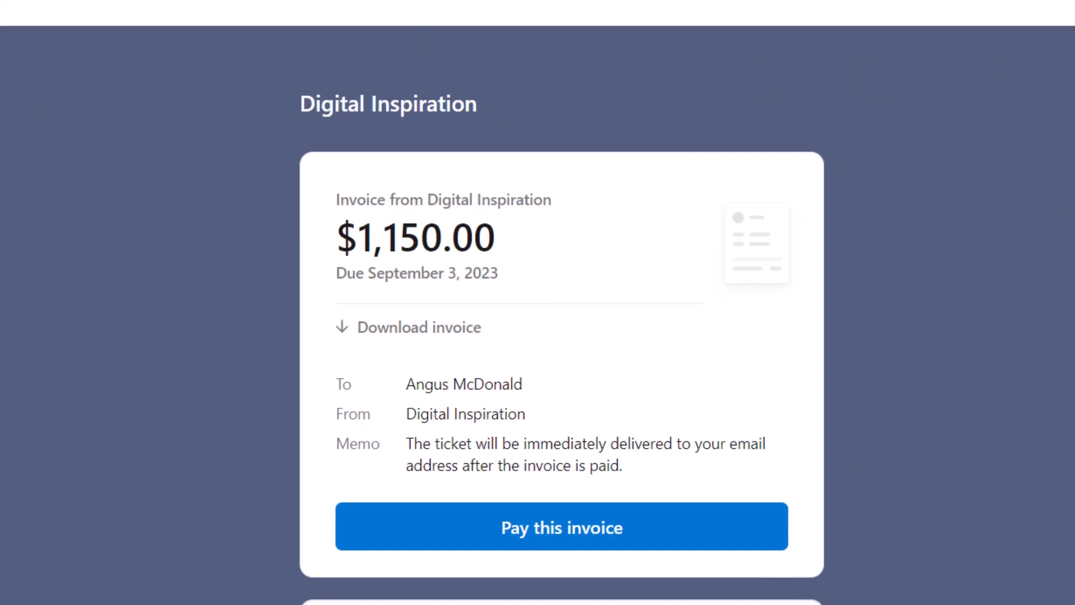
scroll(561, 336, down, 2)
scroll(562, 336, down, 1)
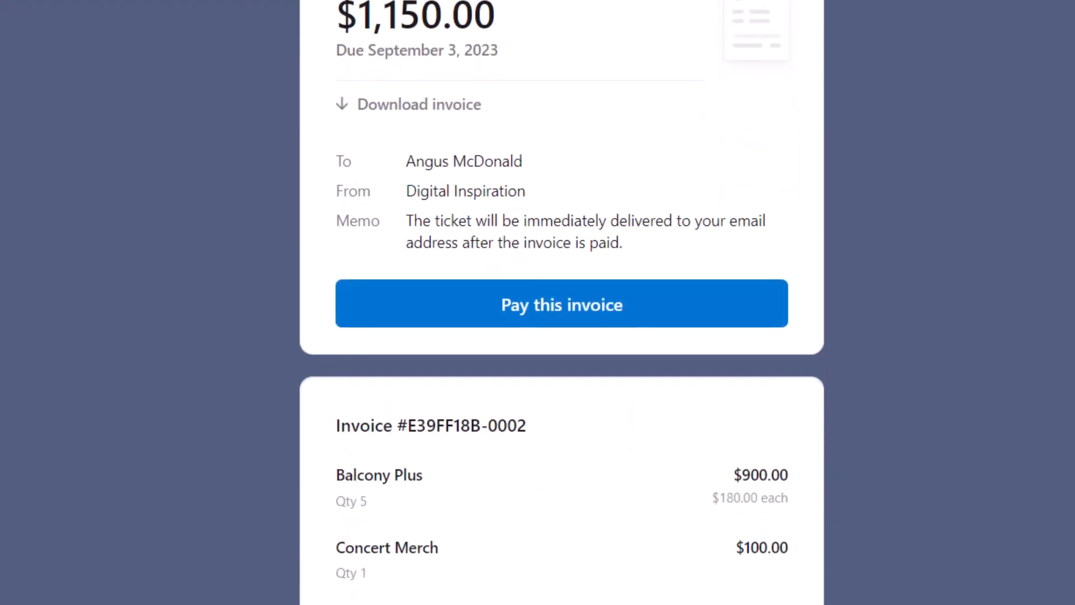
scroll(562, 336, down, 3)
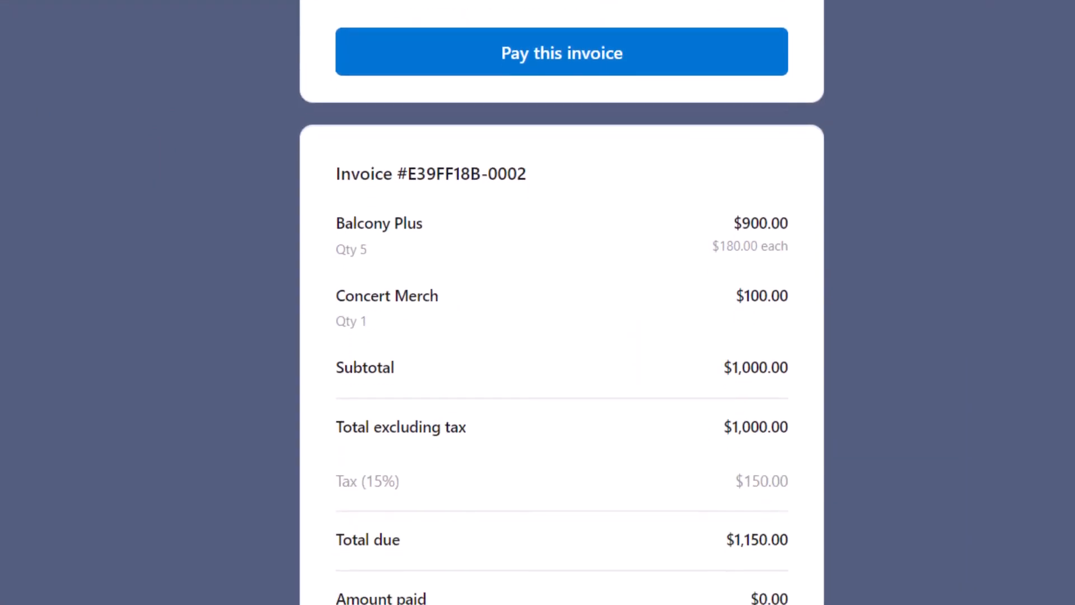
scroll(561, 336, down, 1)
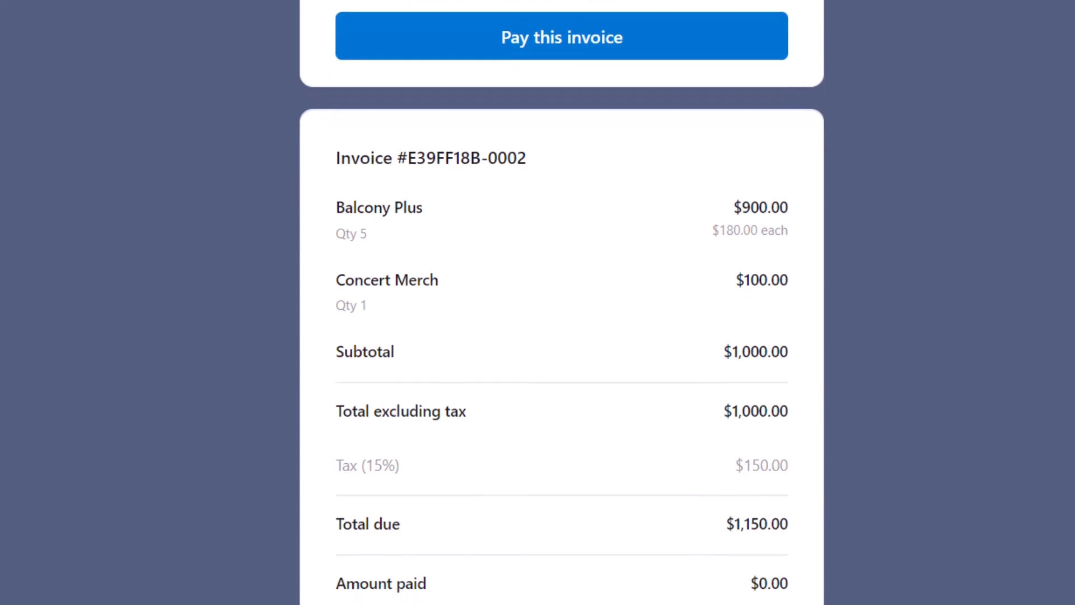